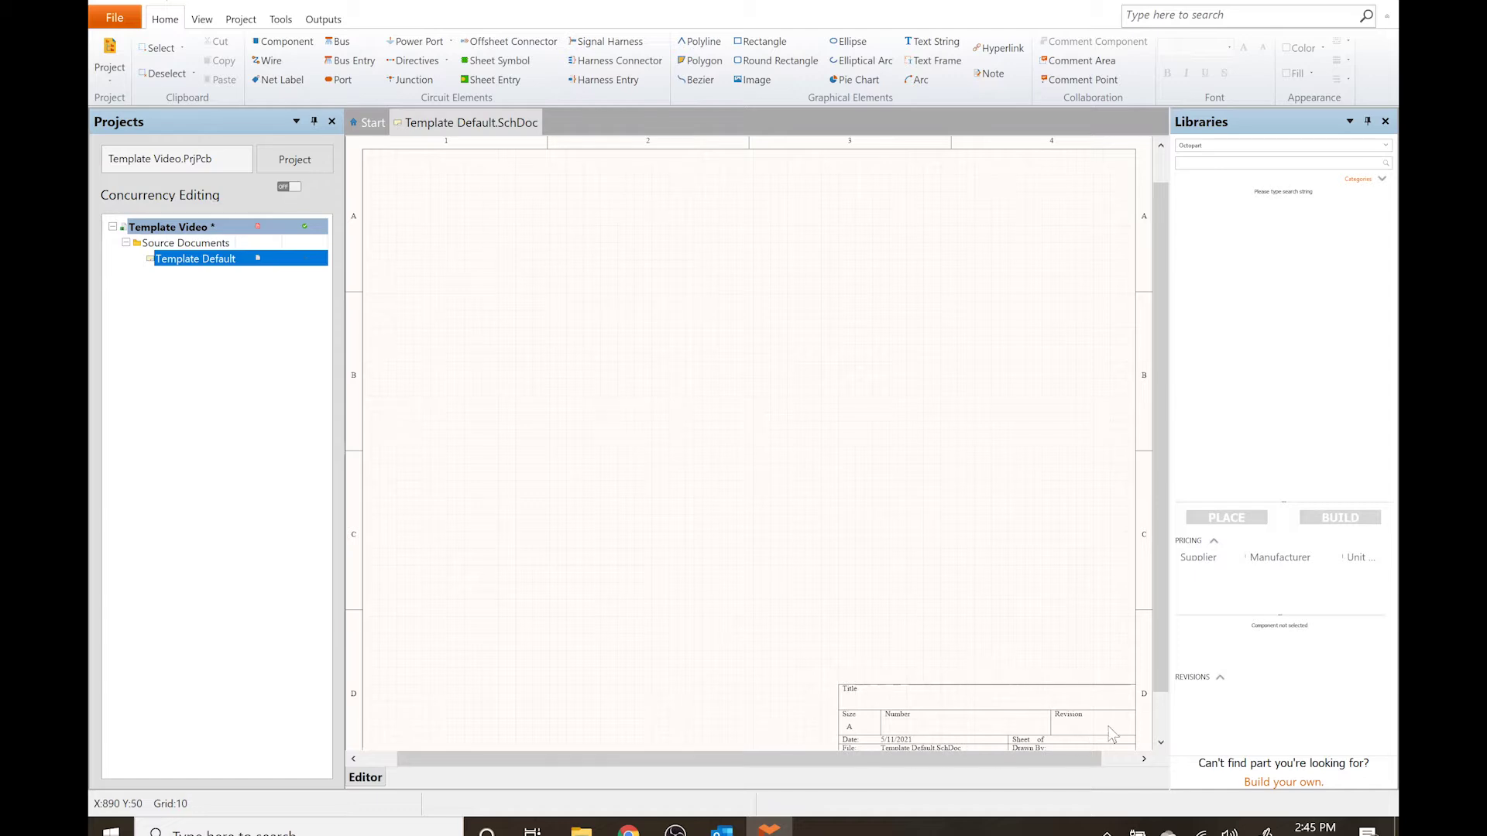
Scroll and zoom the sheet until the lower-right title block fills the view.
{"action": "left_click_drag", "start_coordinate": [954, 757], "coordinate": [1052, 765]}
{"action": "left_click_drag", "start_coordinate": [1160, 606], "coordinate": [1161, 648]}
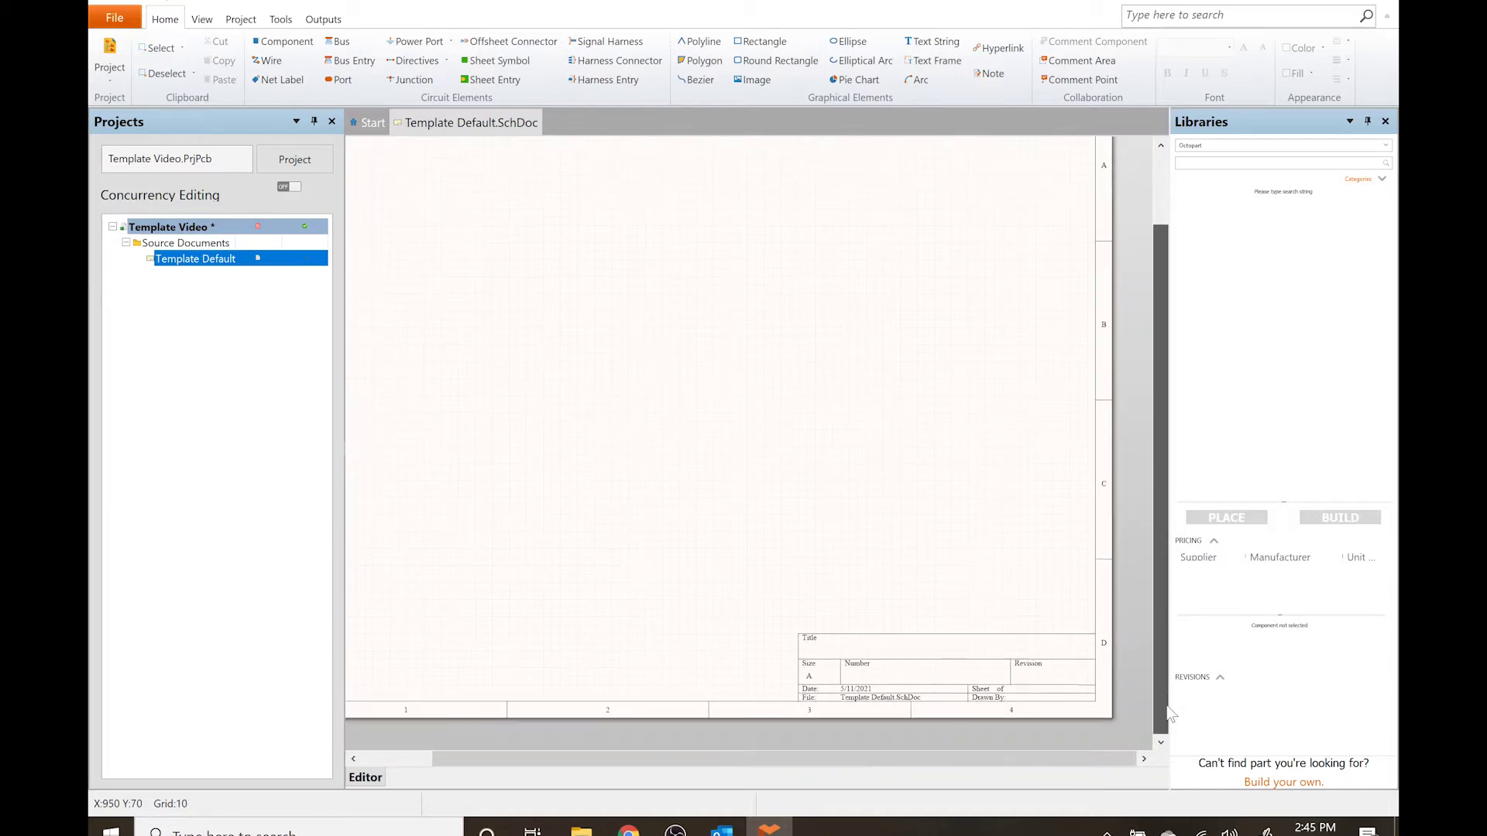
{"action": "scroll", "coordinate": [1042, 657], "scroll_direction": "down", "scroll_amount": 2, "text": "ctrl"}
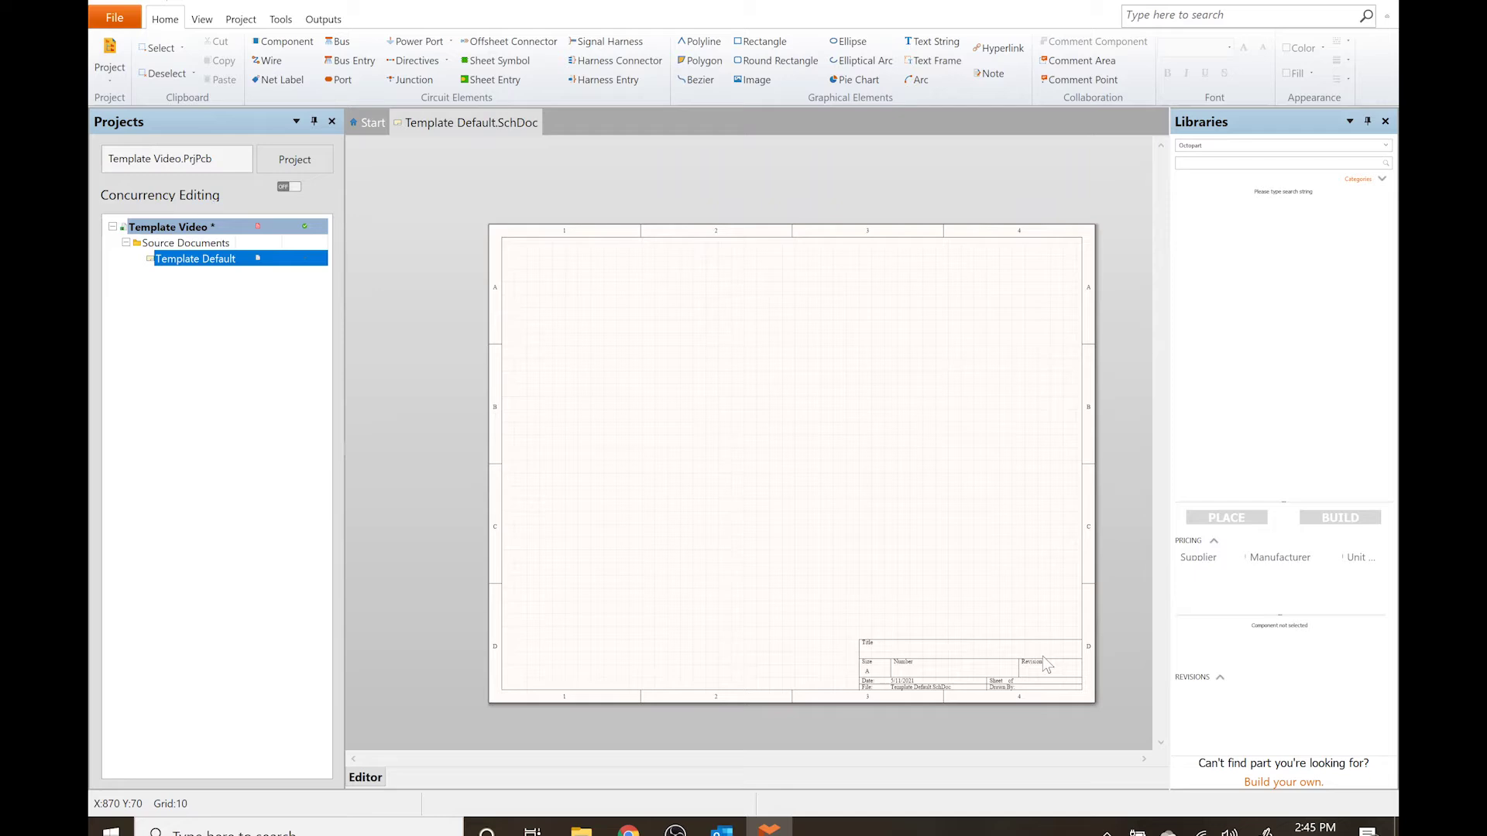
{"action": "scroll", "coordinate": [1042, 656], "scroll_direction": "up", "scroll_amount": 3, "text": "ctrl"}
{"action": "scroll", "coordinate": [1042, 656], "scroll_direction": "up", "scroll_amount": 1, "text": "ctrl"}
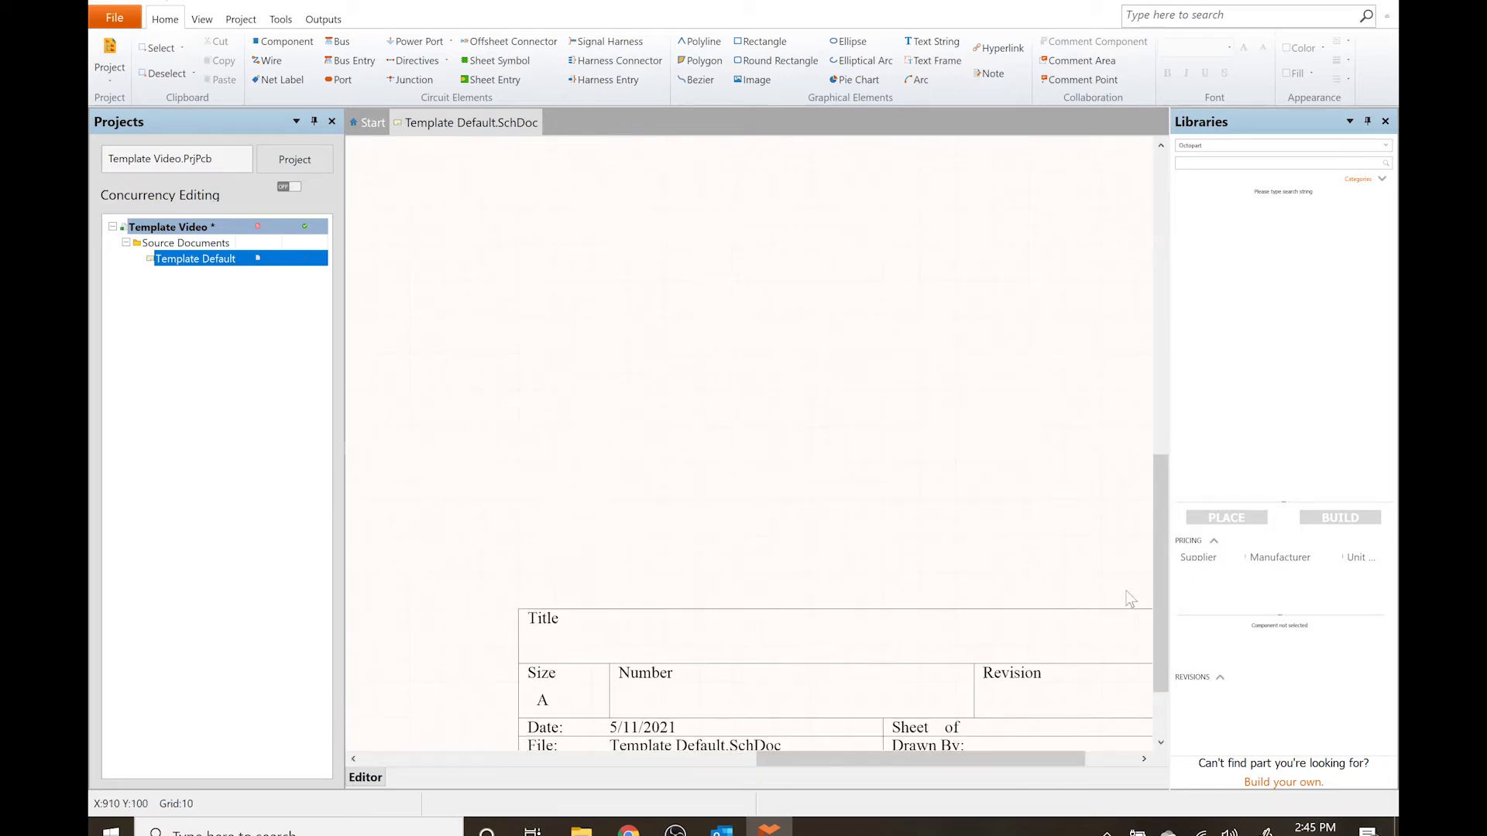
{"action": "left_click_drag", "start_coordinate": [1155, 568], "coordinate": [1151, 656]}
{"action": "left_click_drag", "start_coordinate": [945, 758], "coordinate": [998, 758]}
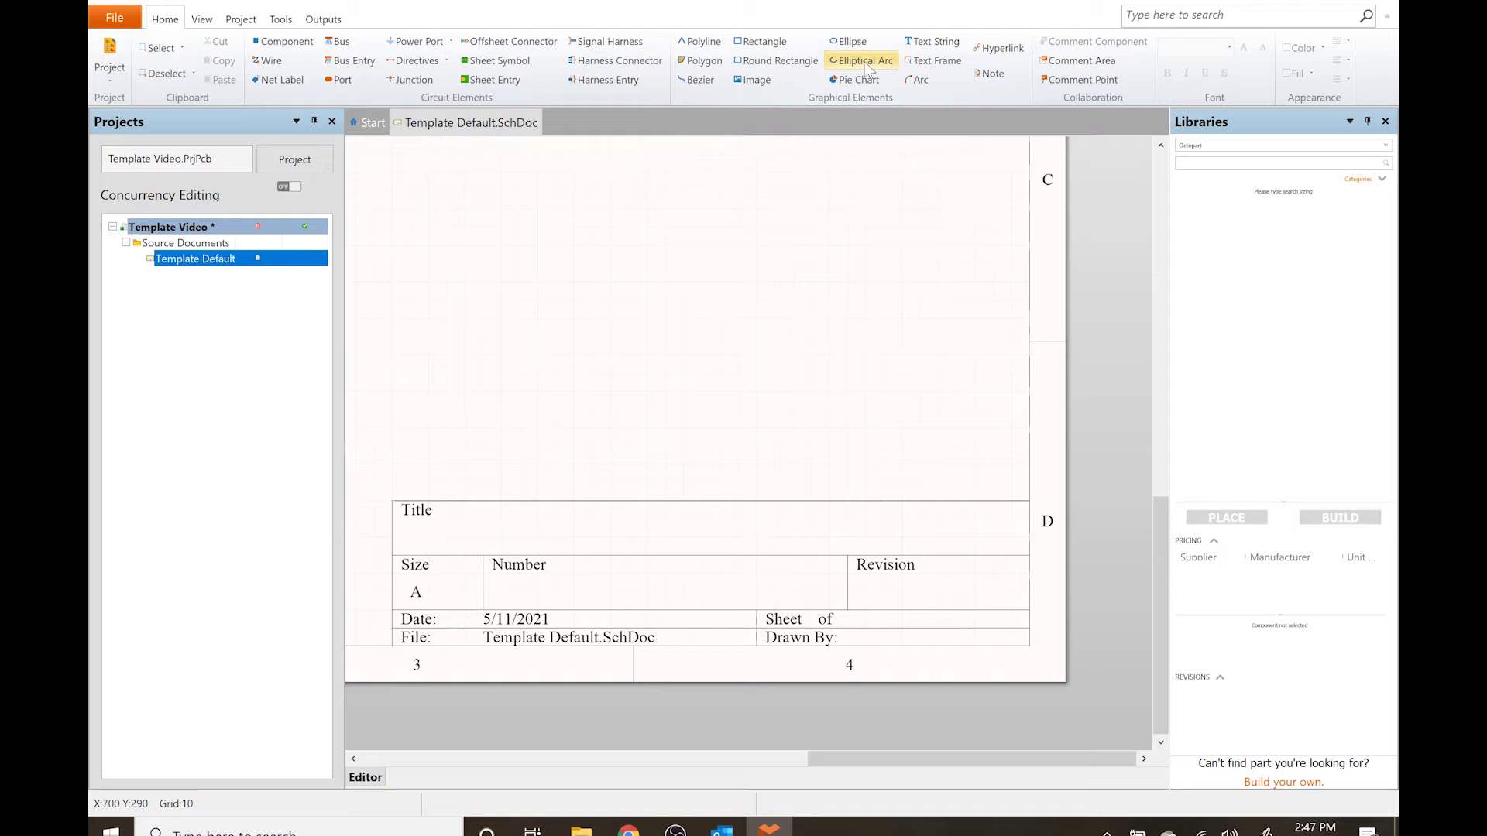
Start placing a text string and position it near the Title row.
{"action": "left_click", "coordinate": [936, 45]}
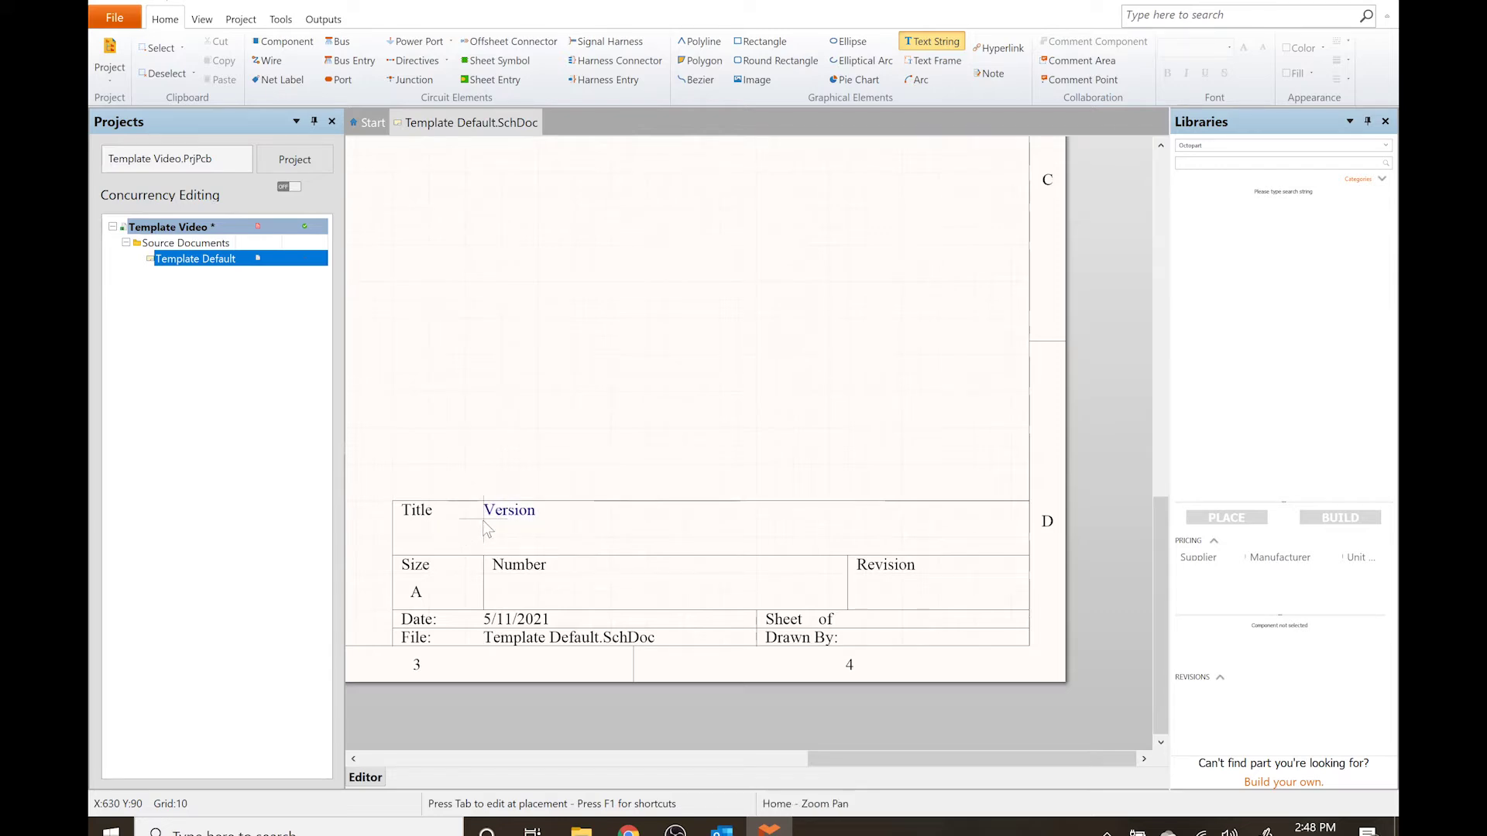
{"action": "key", "text": "Left"}
{"action": "key", "text": "Right"}
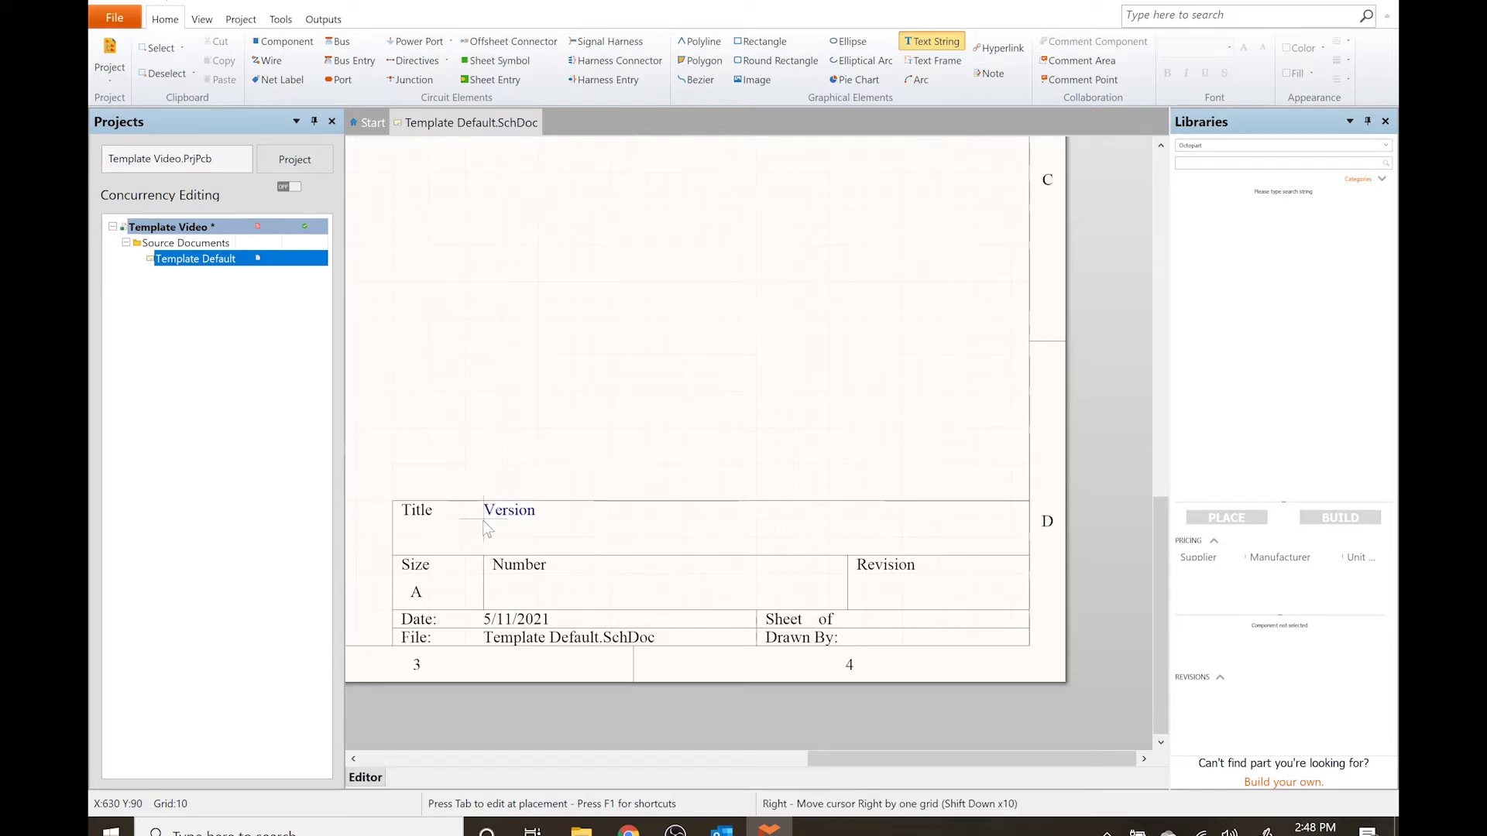
{"action": "key", "text": "Down"}
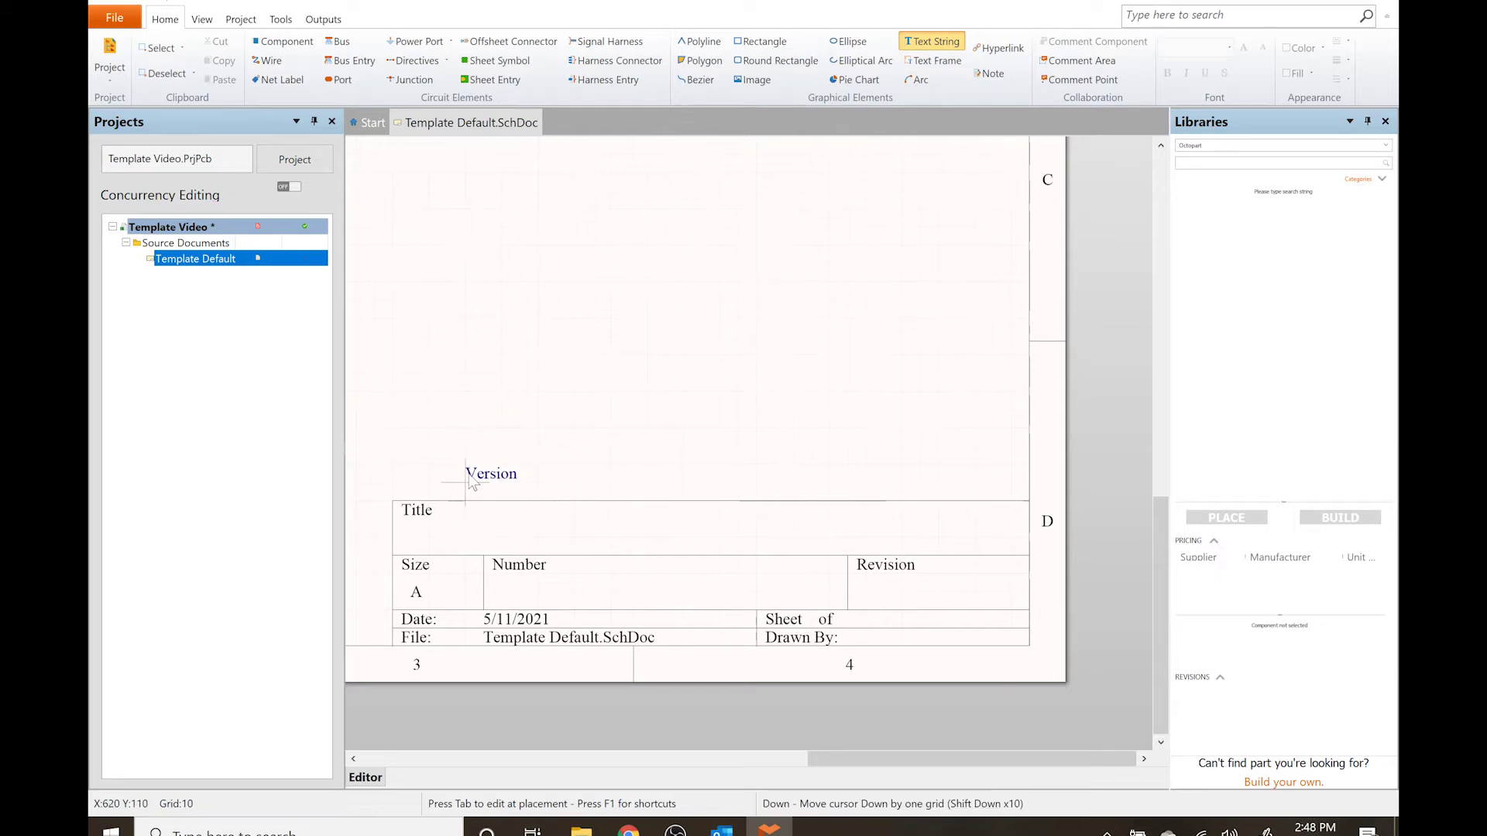
Set the floating text to the =Title special string and drop it beside Title.
{"action": "key", "text": "Tab"}
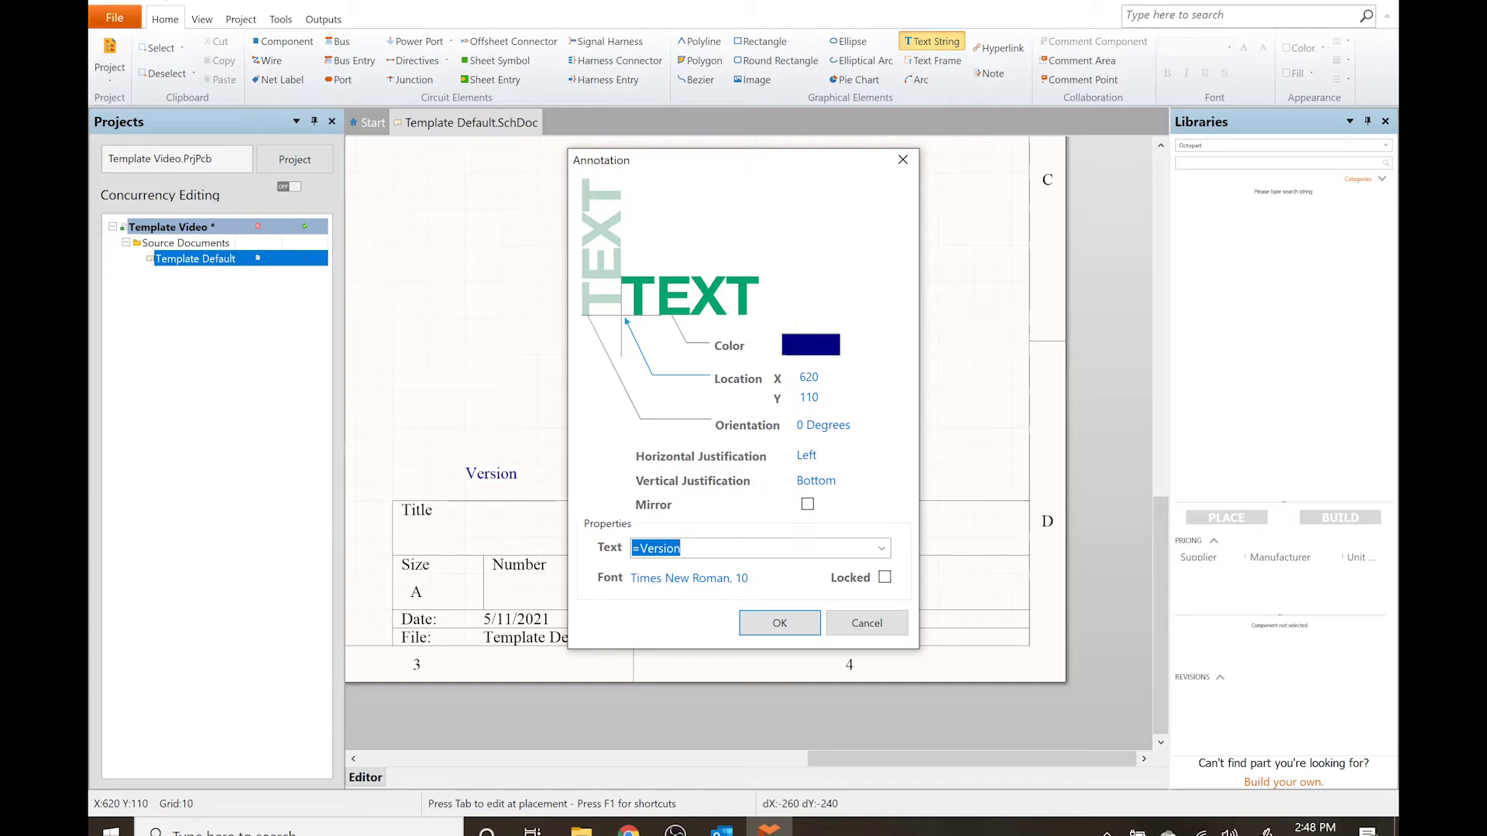
{"action": "left_click", "coordinate": [881, 549]}
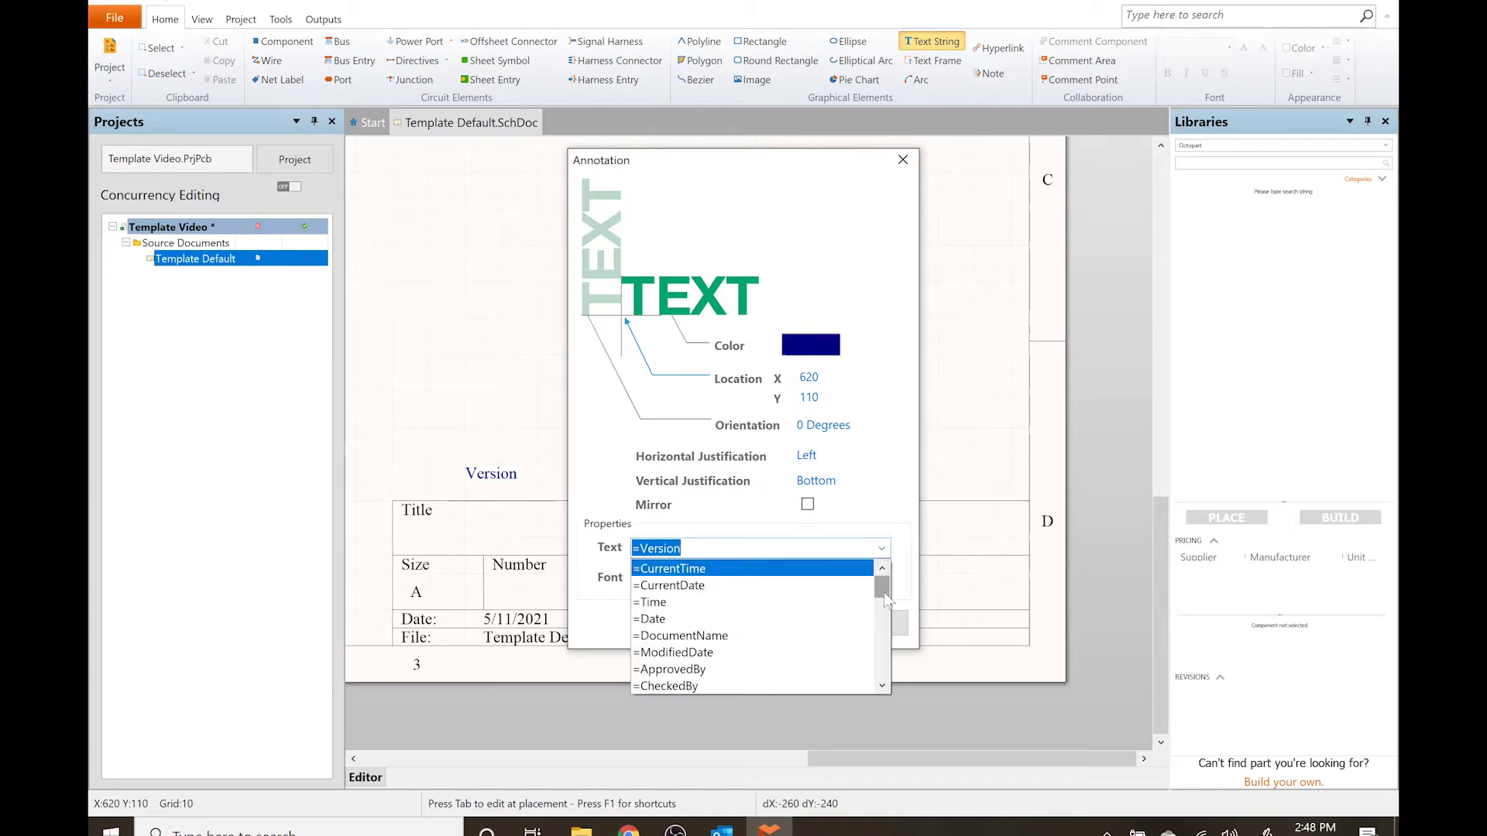
{"action": "left_click_drag", "start_coordinate": [884, 592], "coordinate": [886, 633]}
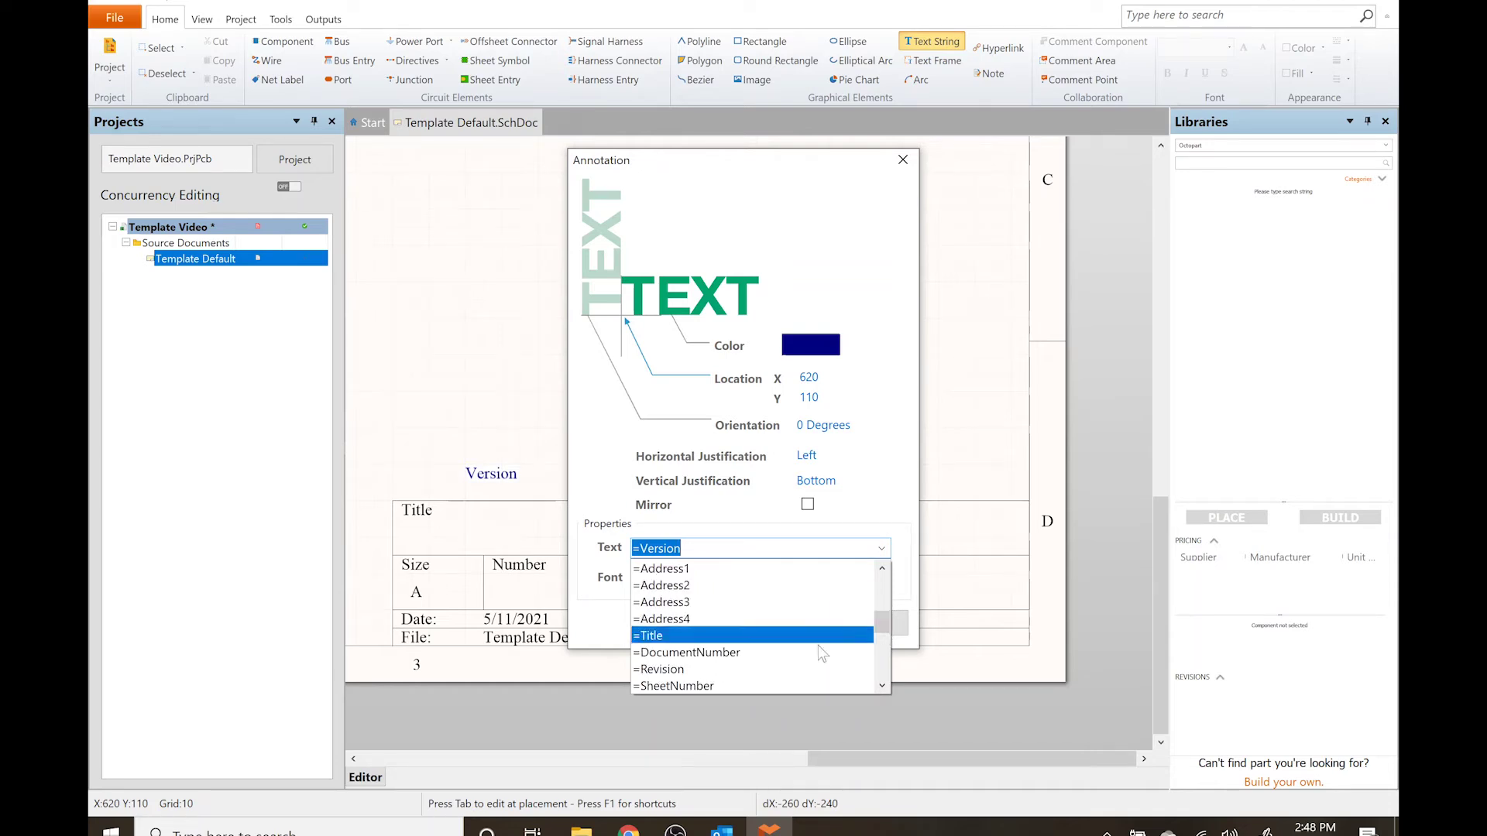
{"action": "left_click", "coordinate": [749, 640]}
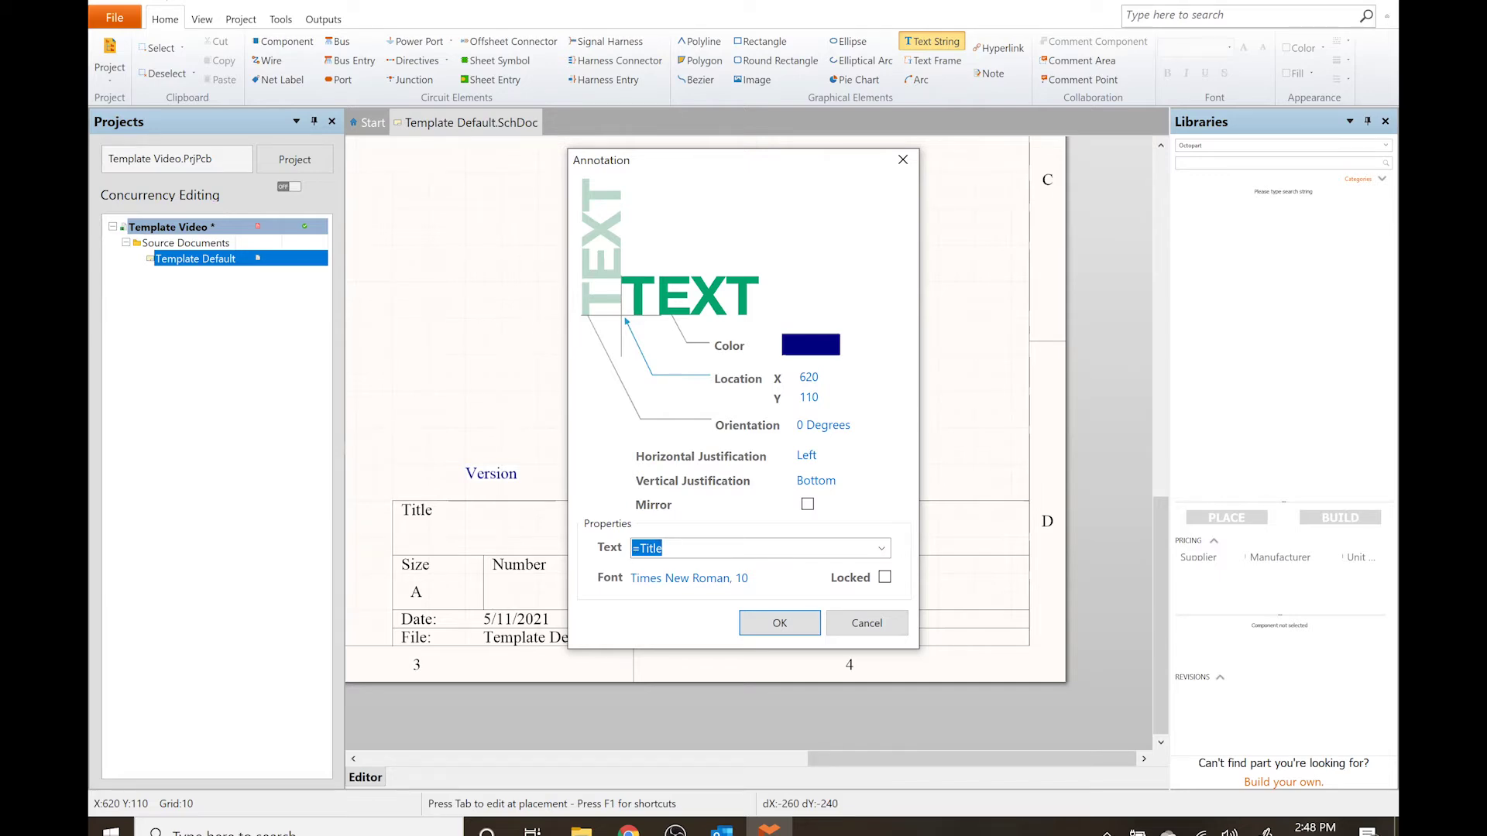
{"action": "left_click", "coordinate": [780, 624]}
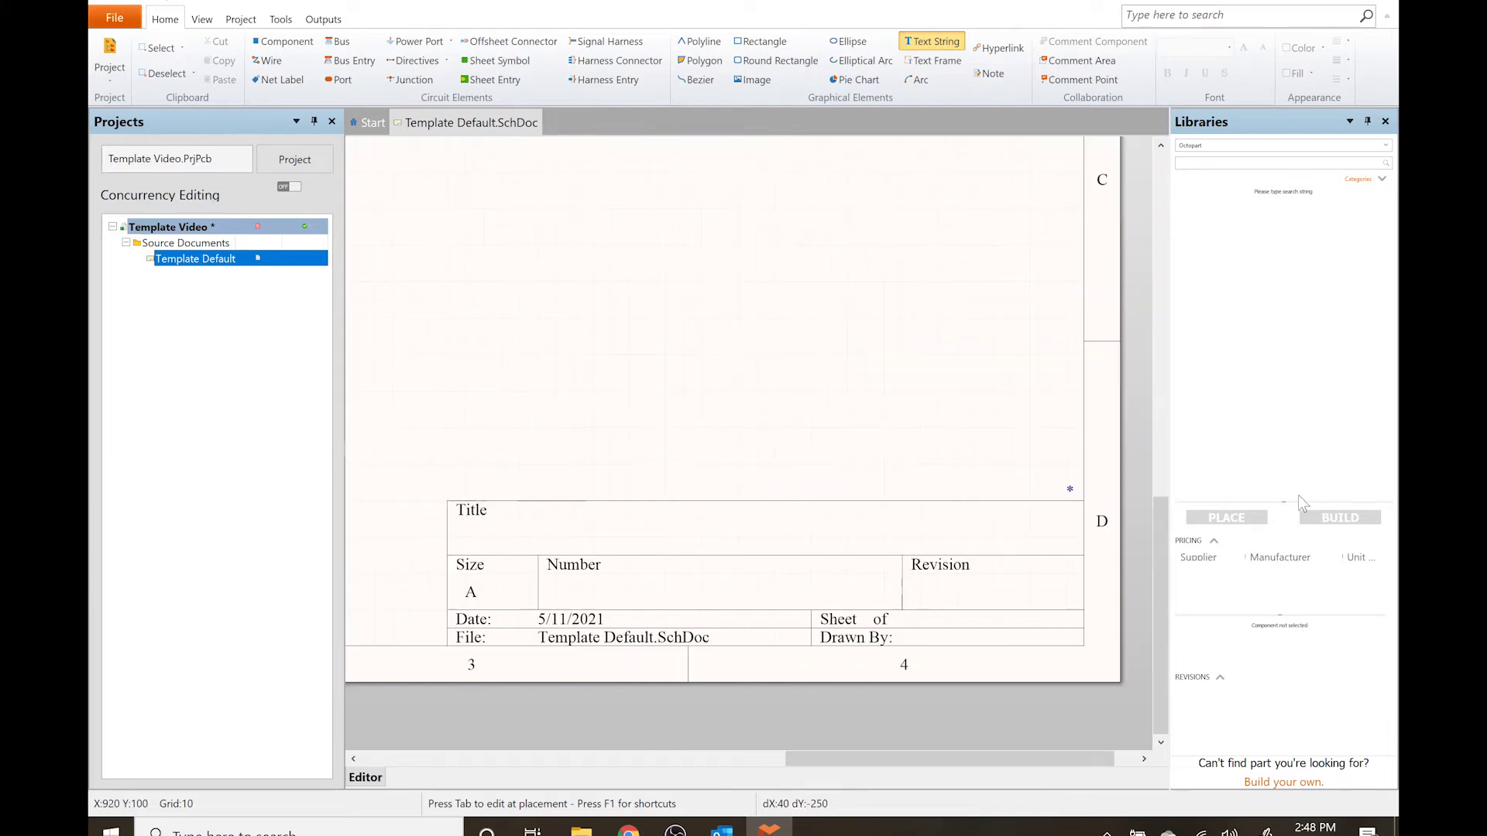
{"action": "left_click", "coordinate": [508, 529]}
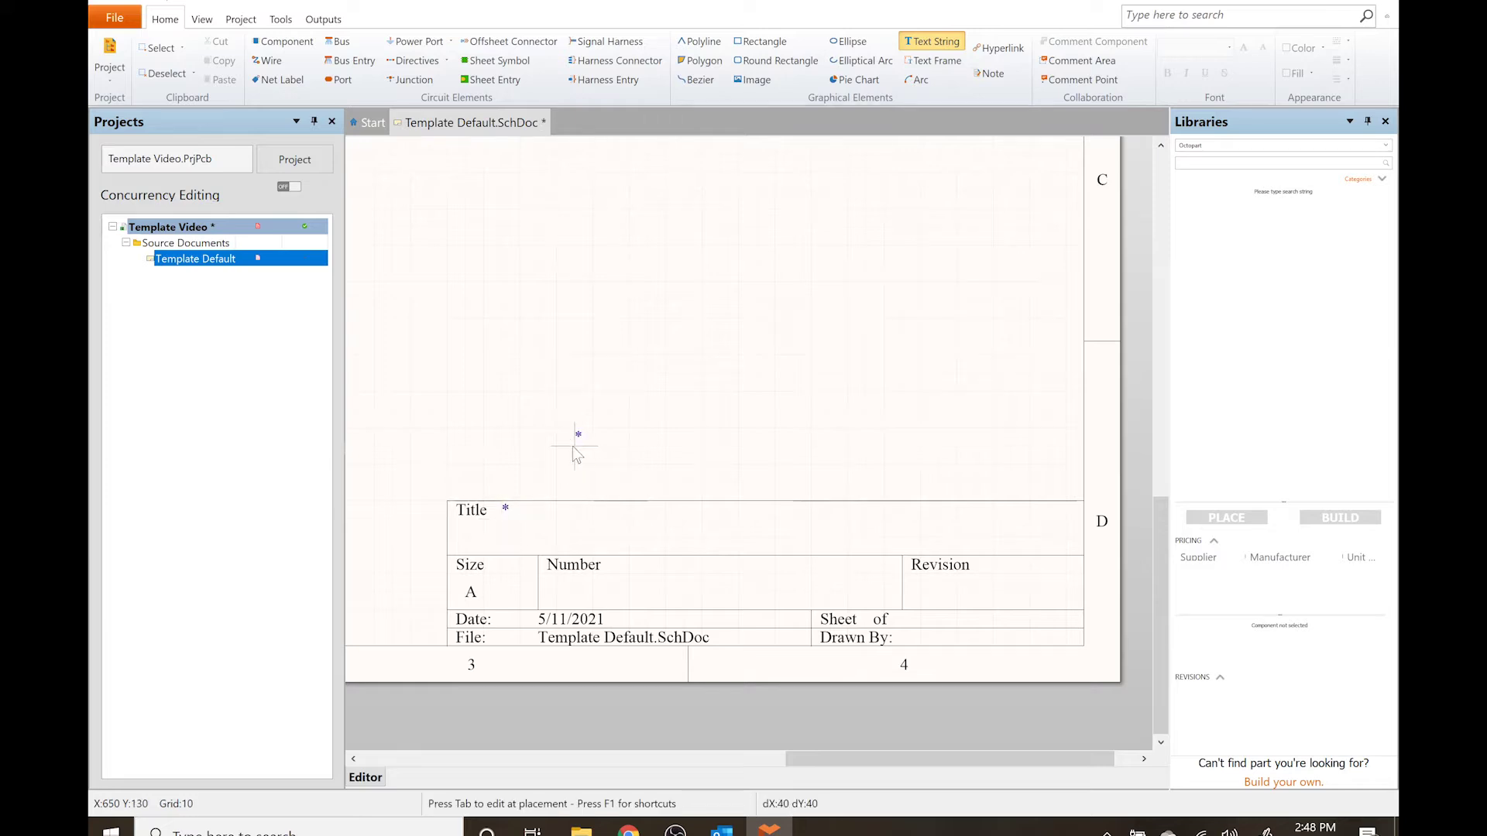
{"action": "right_click", "coordinate": [576, 454]}
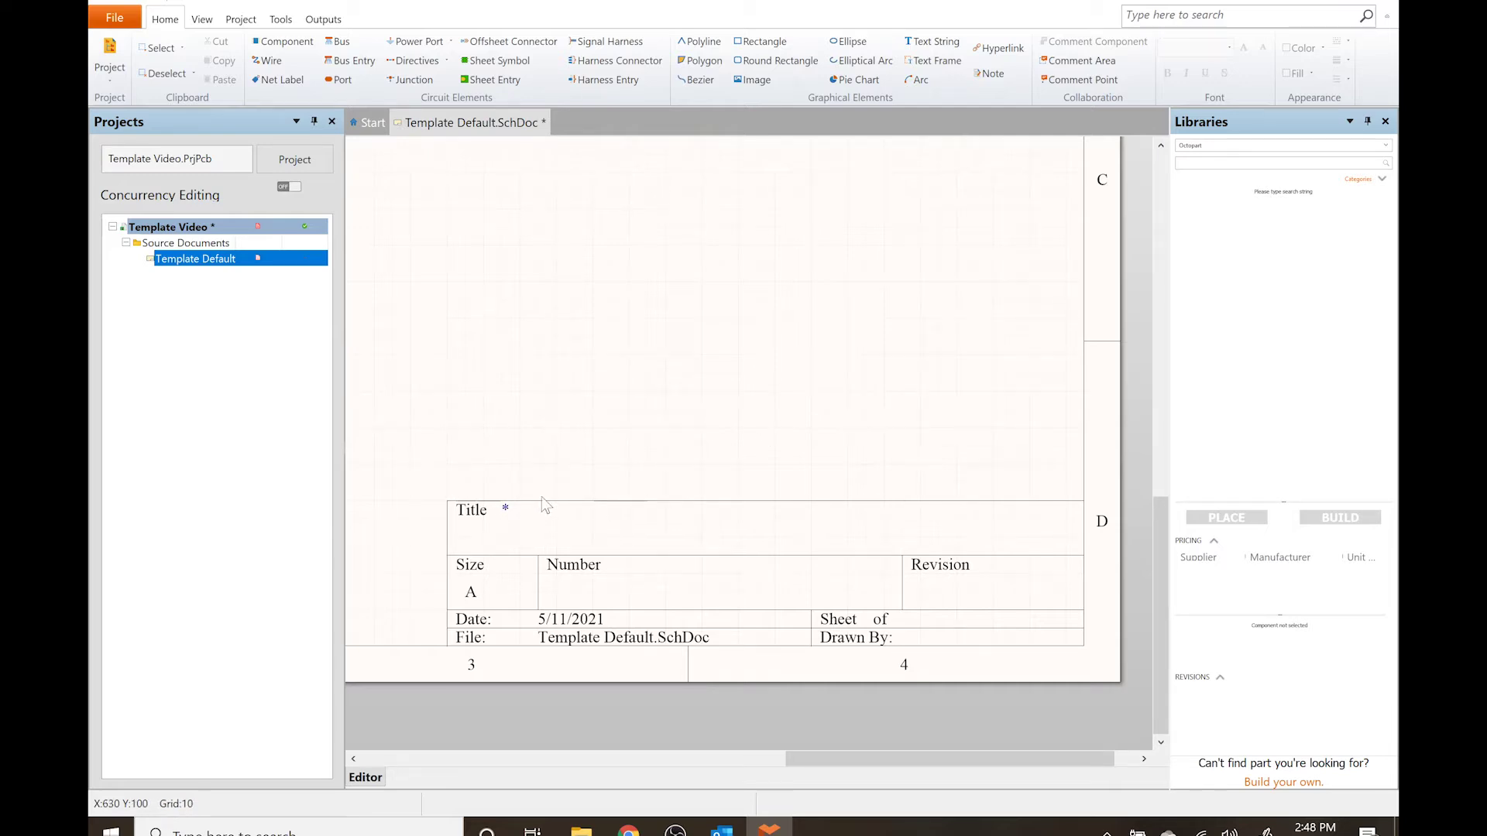
Set the Title document parameter to 'Template Default Setup' in Document Options.
{"action": "left_click", "coordinate": [278, 20]}
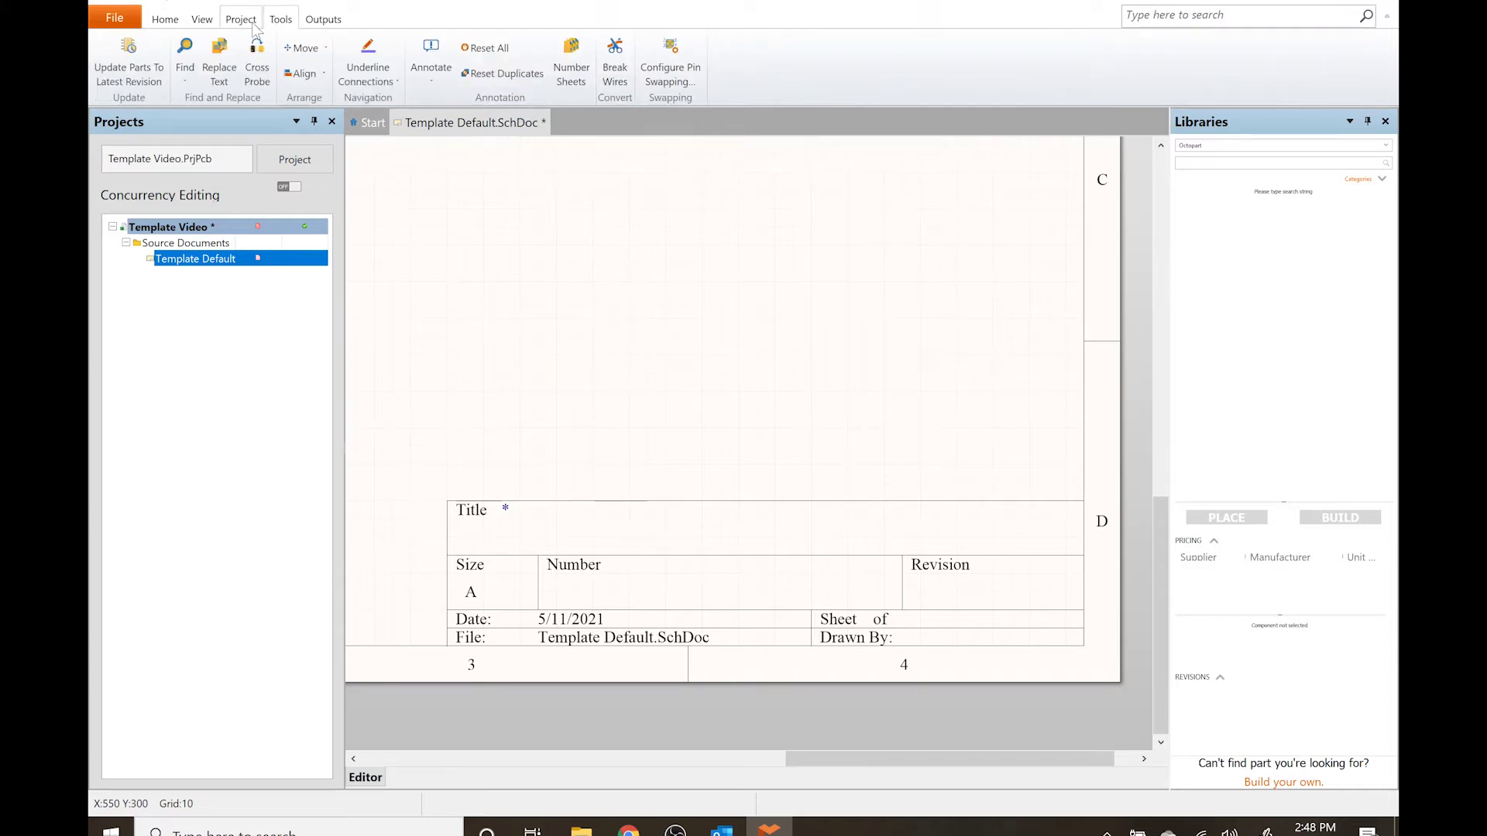
{"action": "left_click", "coordinate": [253, 25]}
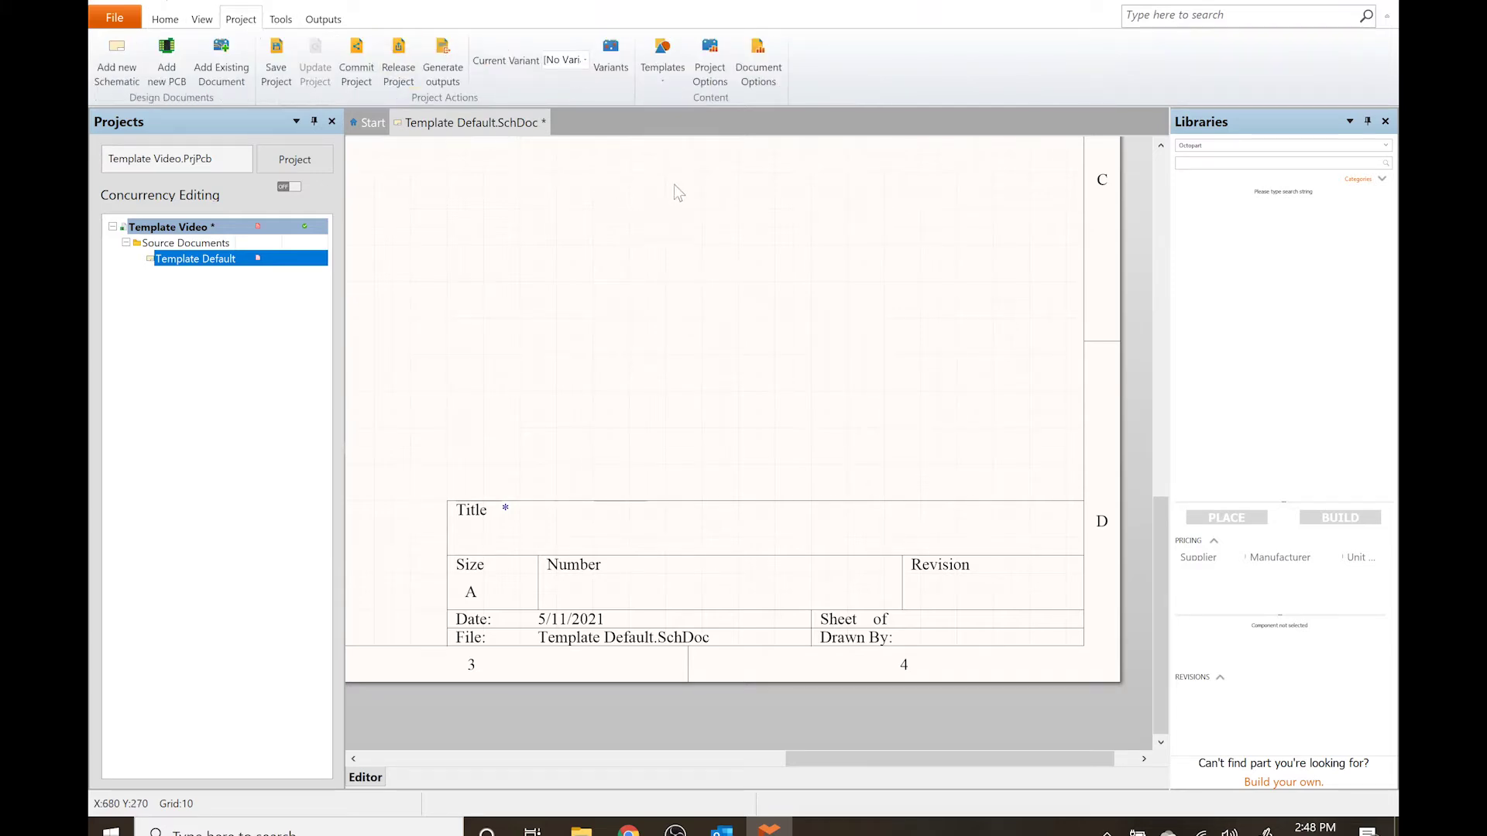
{"action": "left_click", "coordinate": [761, 73]}
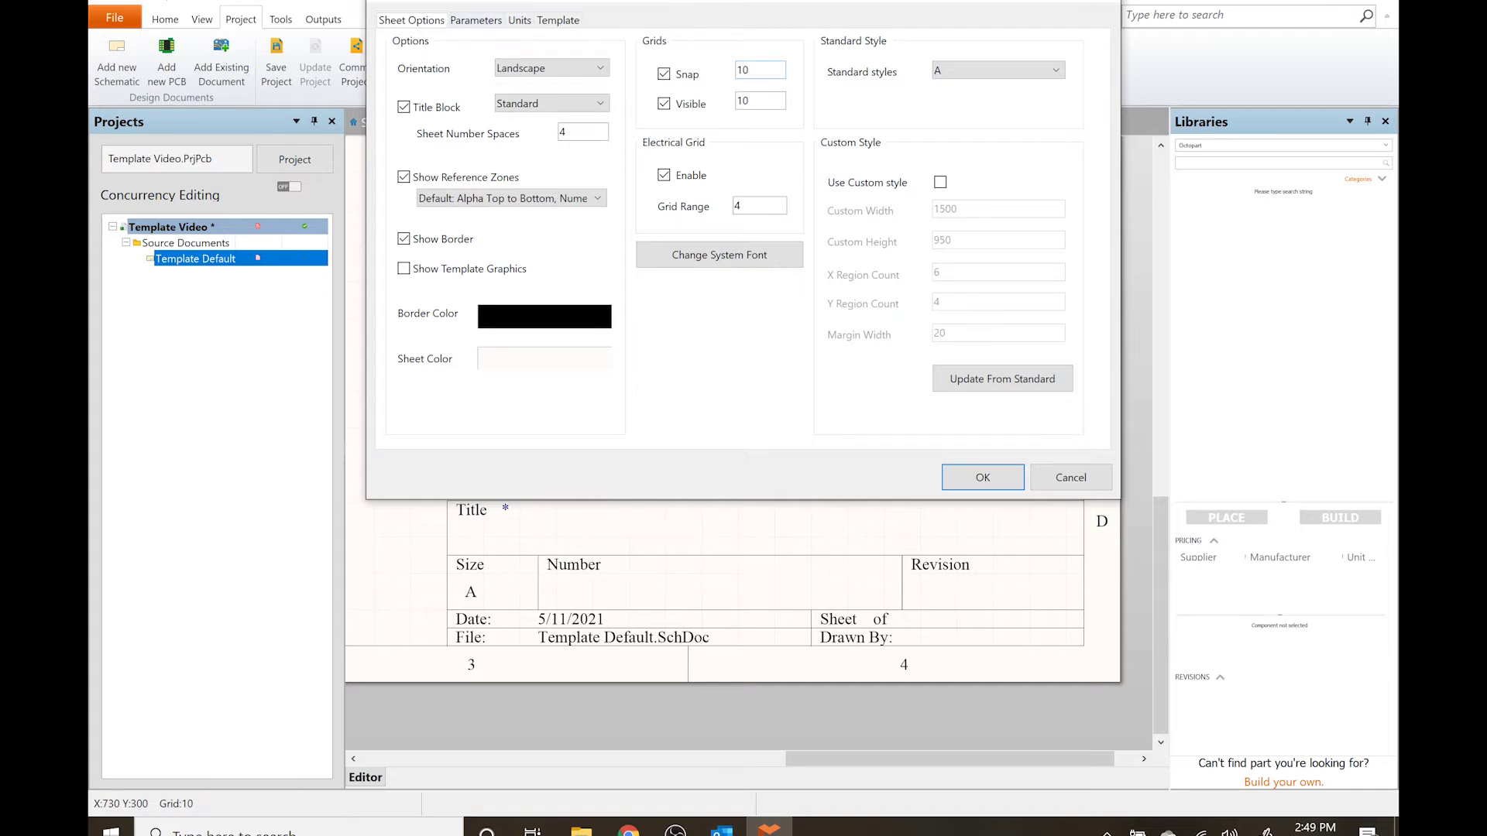
{"action": "double_click", "coordinate": [745, 70]}
{"action": "left_click", "coordinate": [477, 21]}
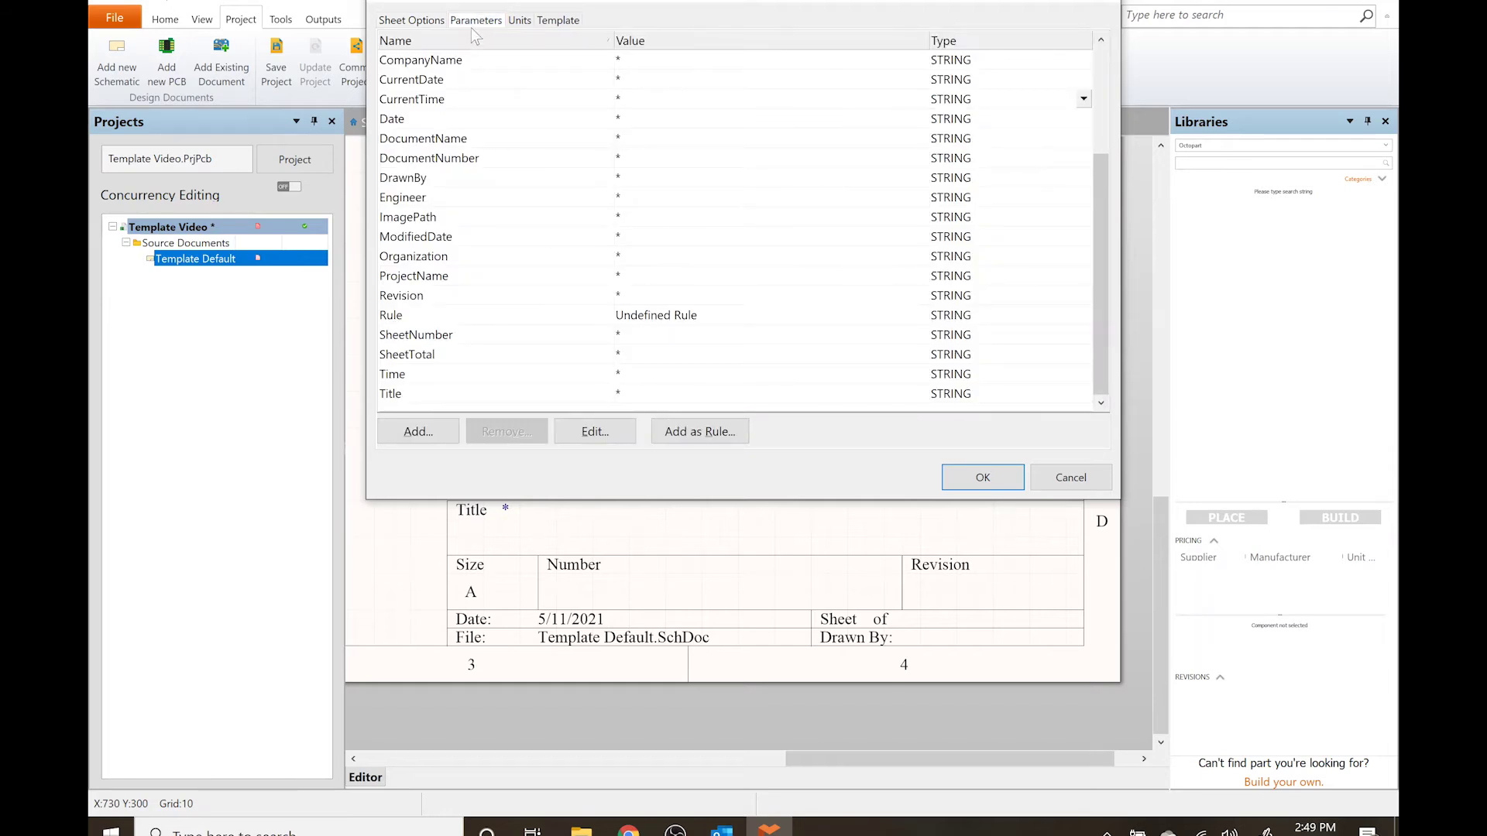
{"action": "left_click", "coordinate": [641, 395]}
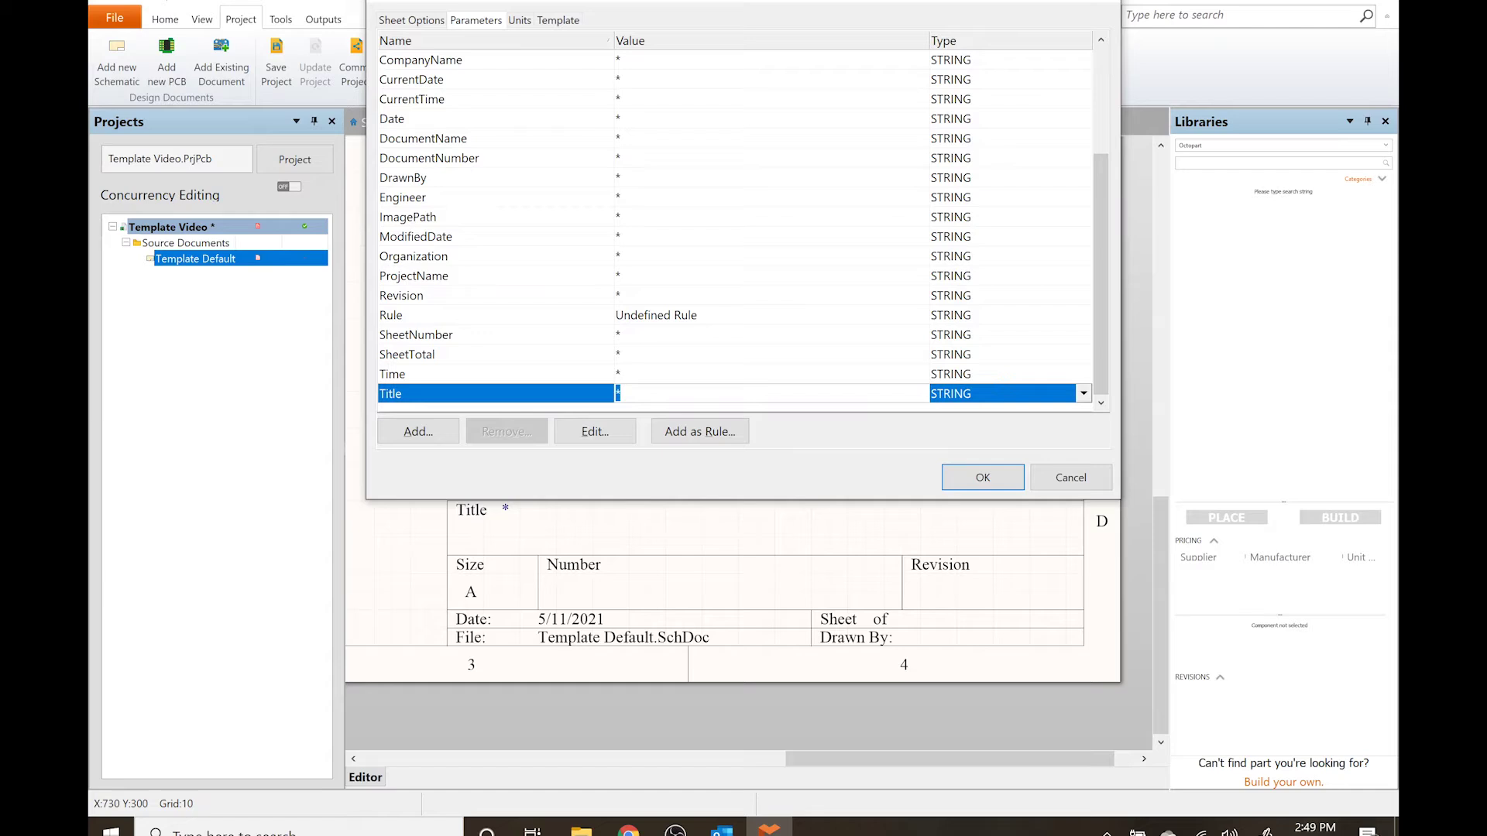
{"action": "type", "text": "Template"}
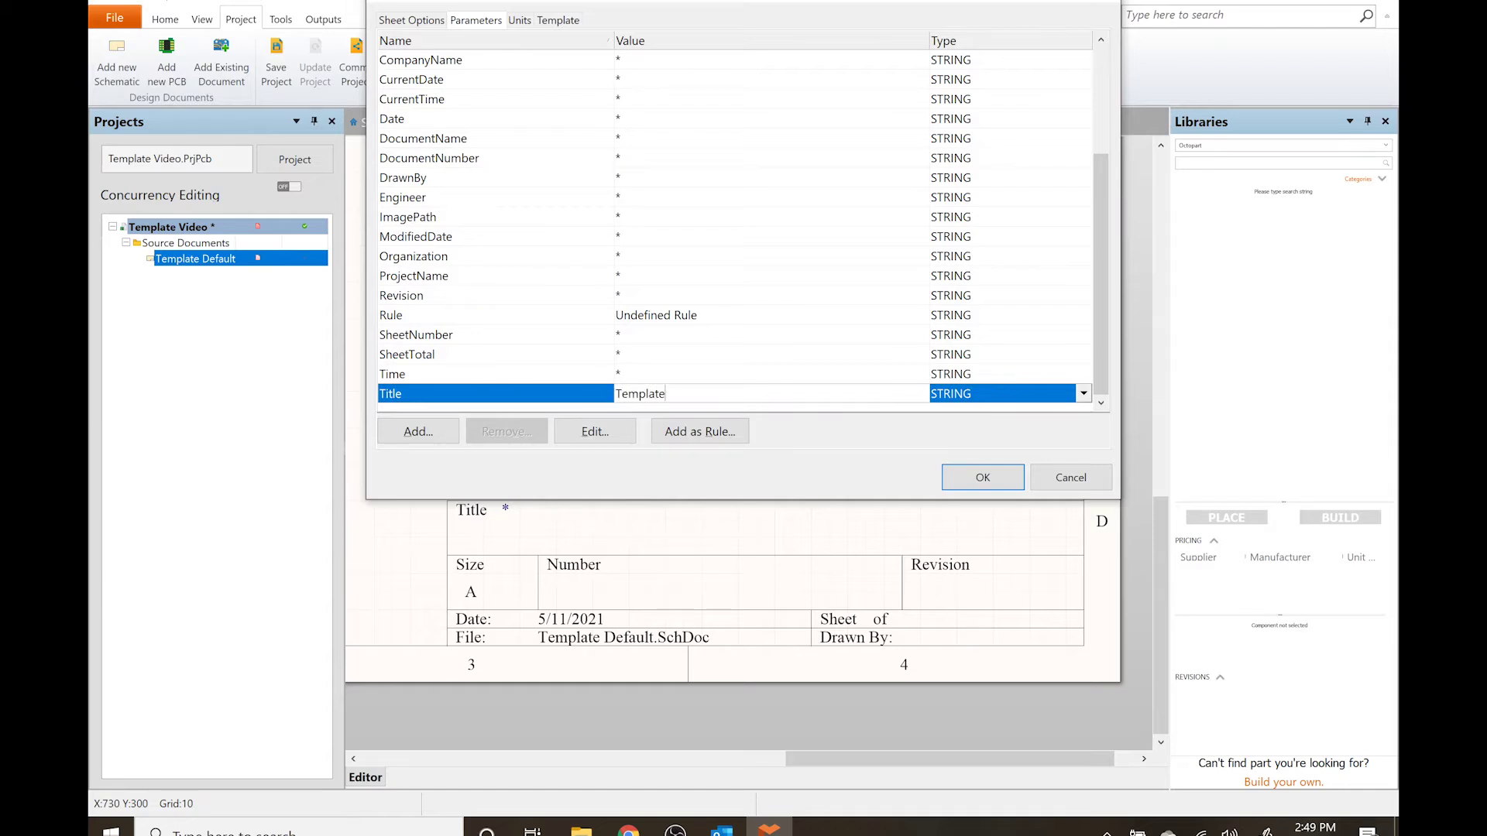
{"action": "type", "text": " Default Setup"}
{"action": "left_click", "coordinate": [1002, 474]}
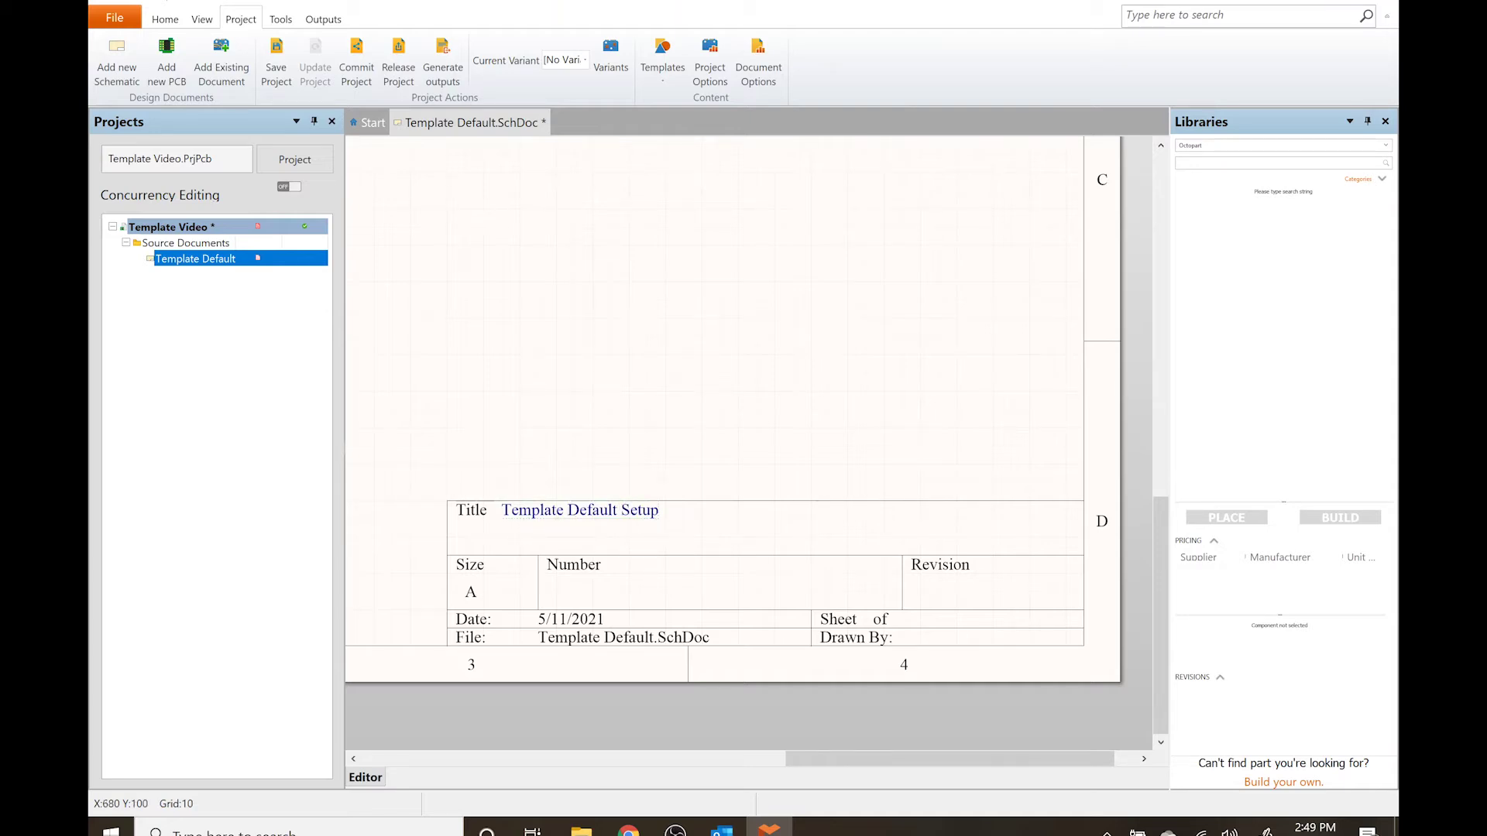
{"action": "double_click", "coordinate": [636, 515]}
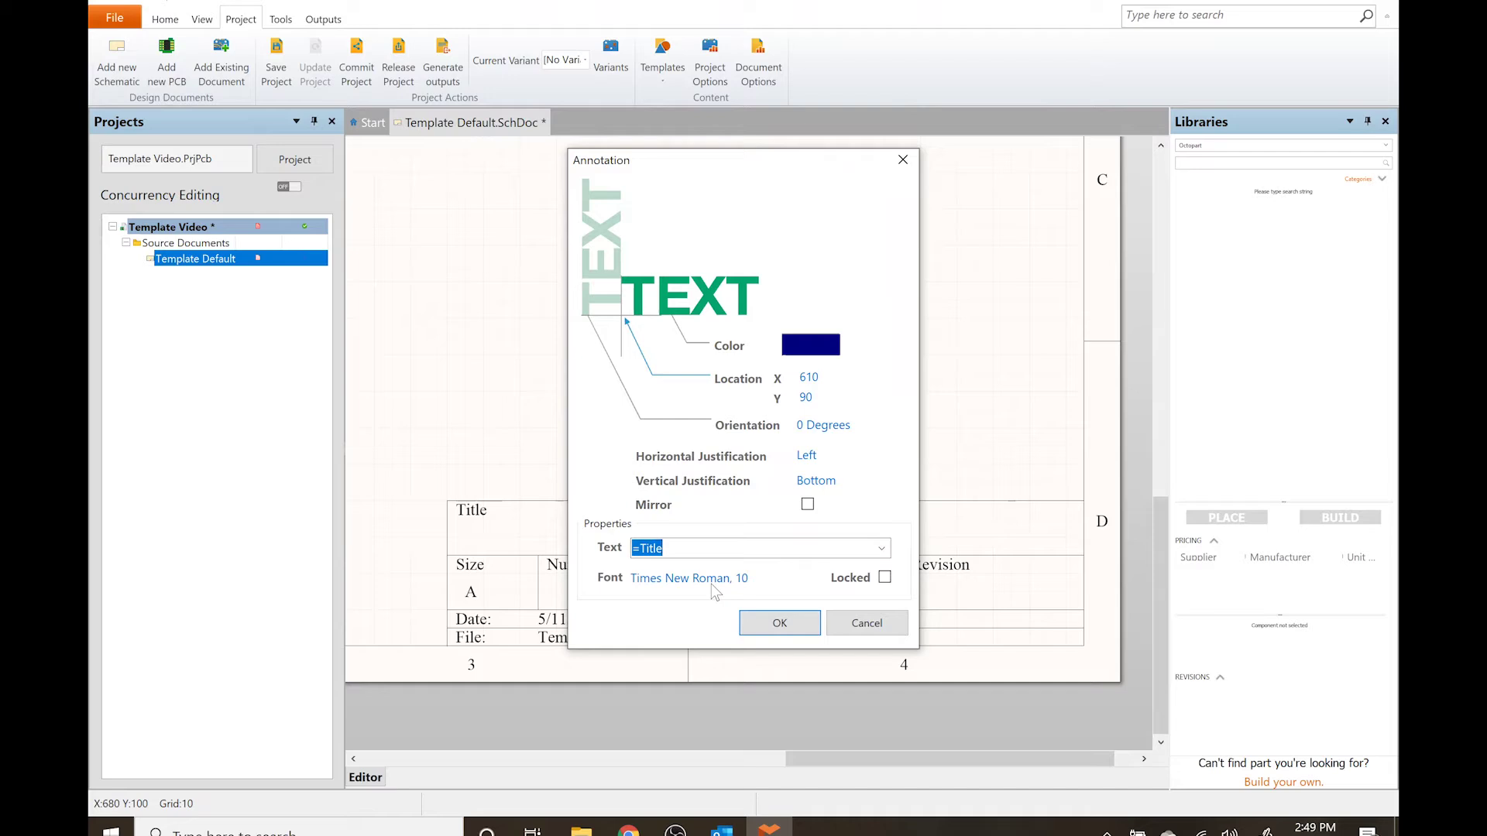
{"action": "left_click", "coordinate": [731, 575]}
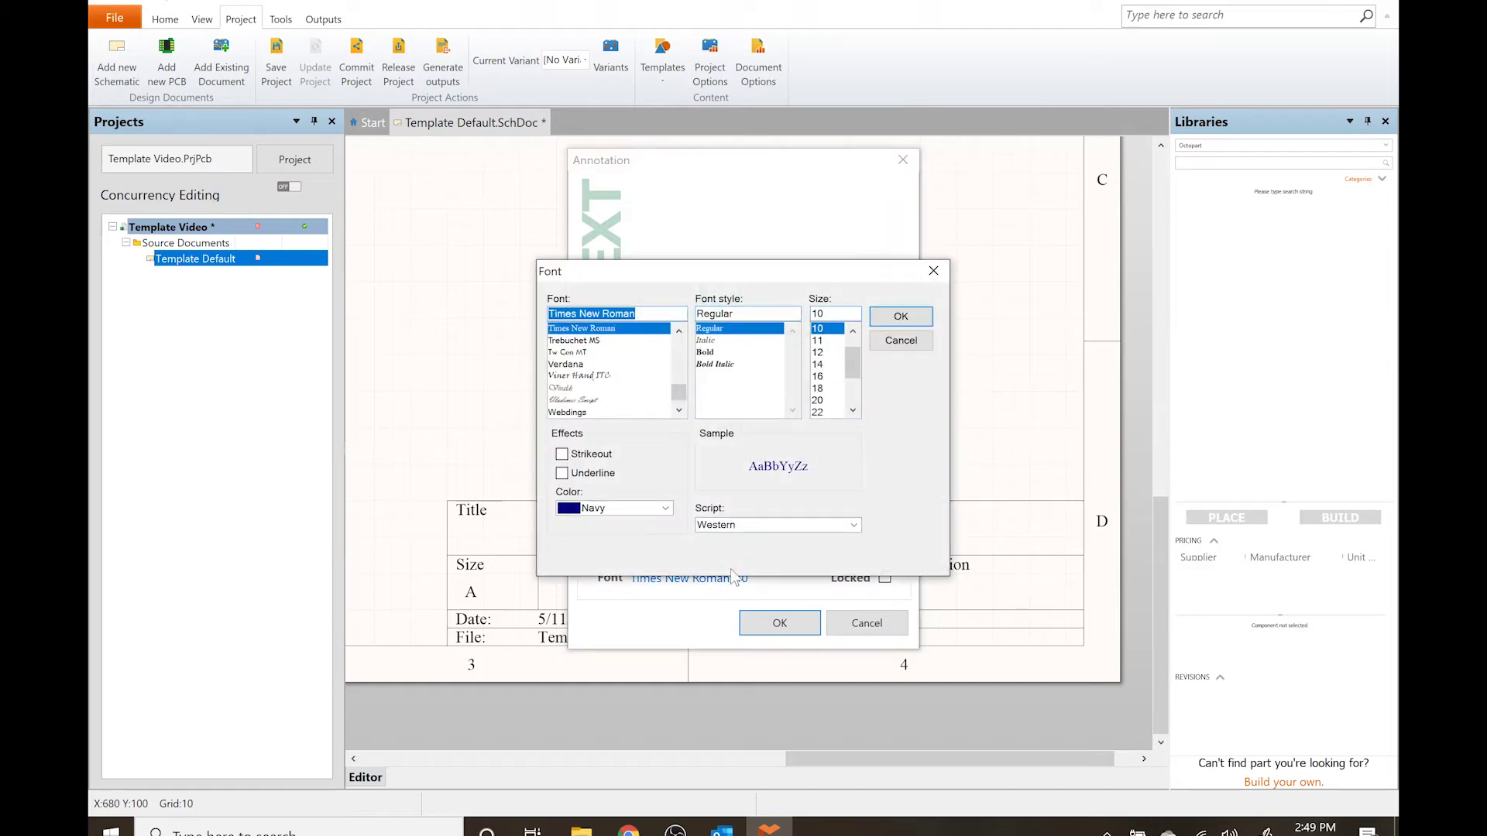
{"action": "left_click", "coordinate": [569, 389]}
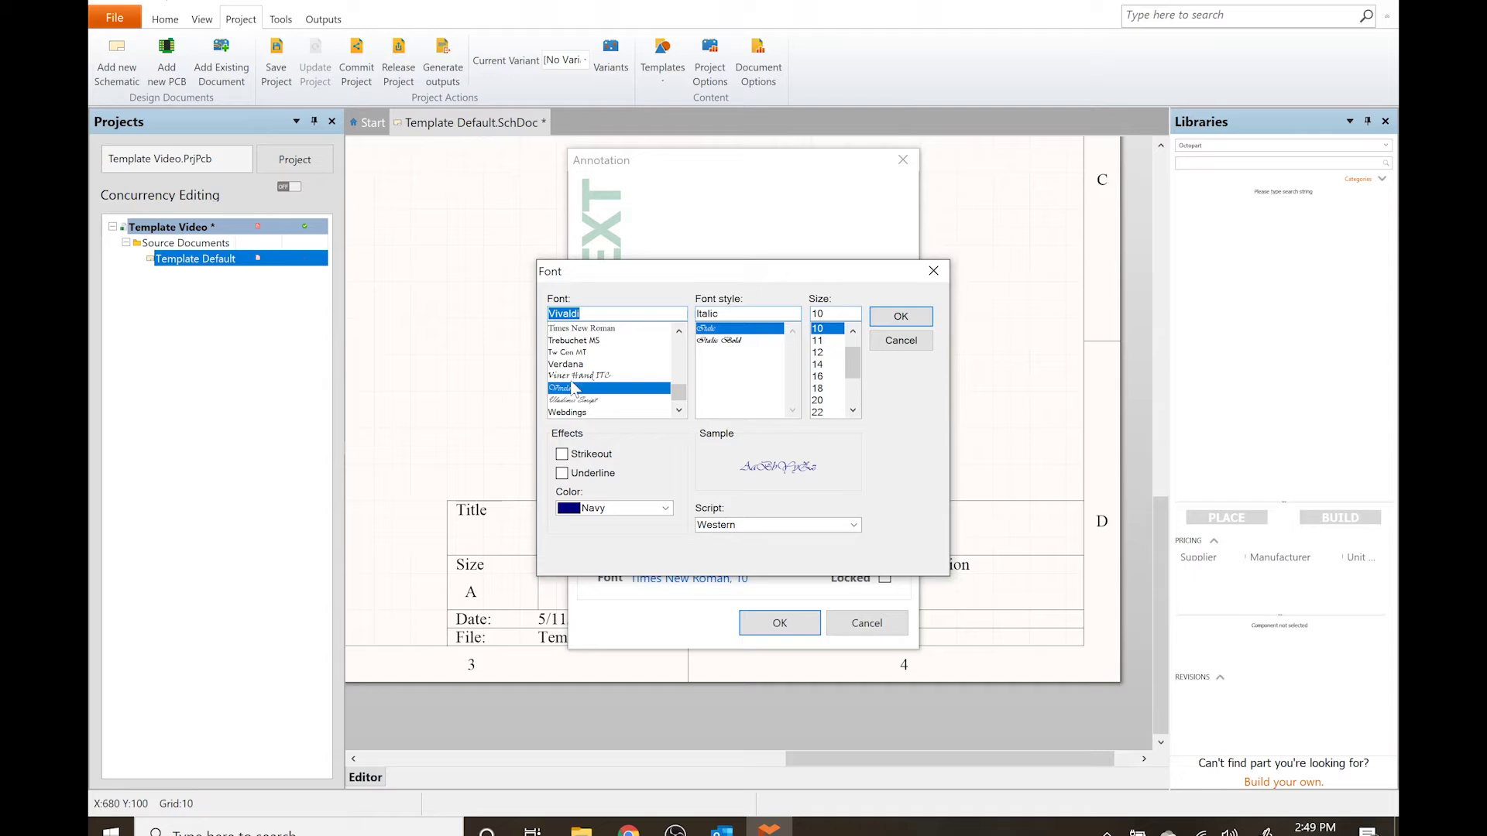
{"action": "left_click", "coordinate": [824, 389]}
{"action": "left_click", "coordinate": [900, 316]}
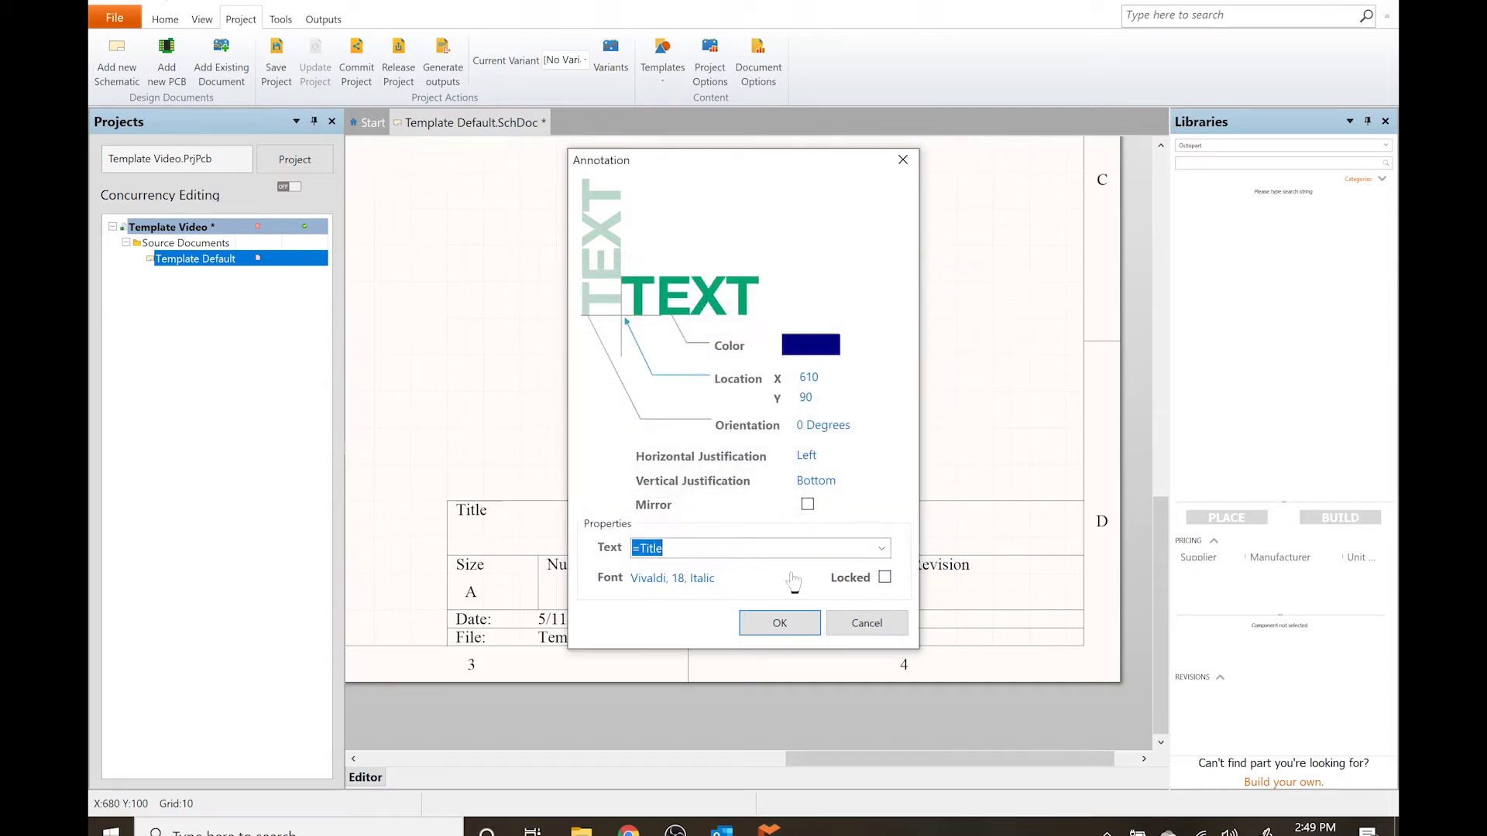
{"action": "left_click", "coordinate": [794, 631]}
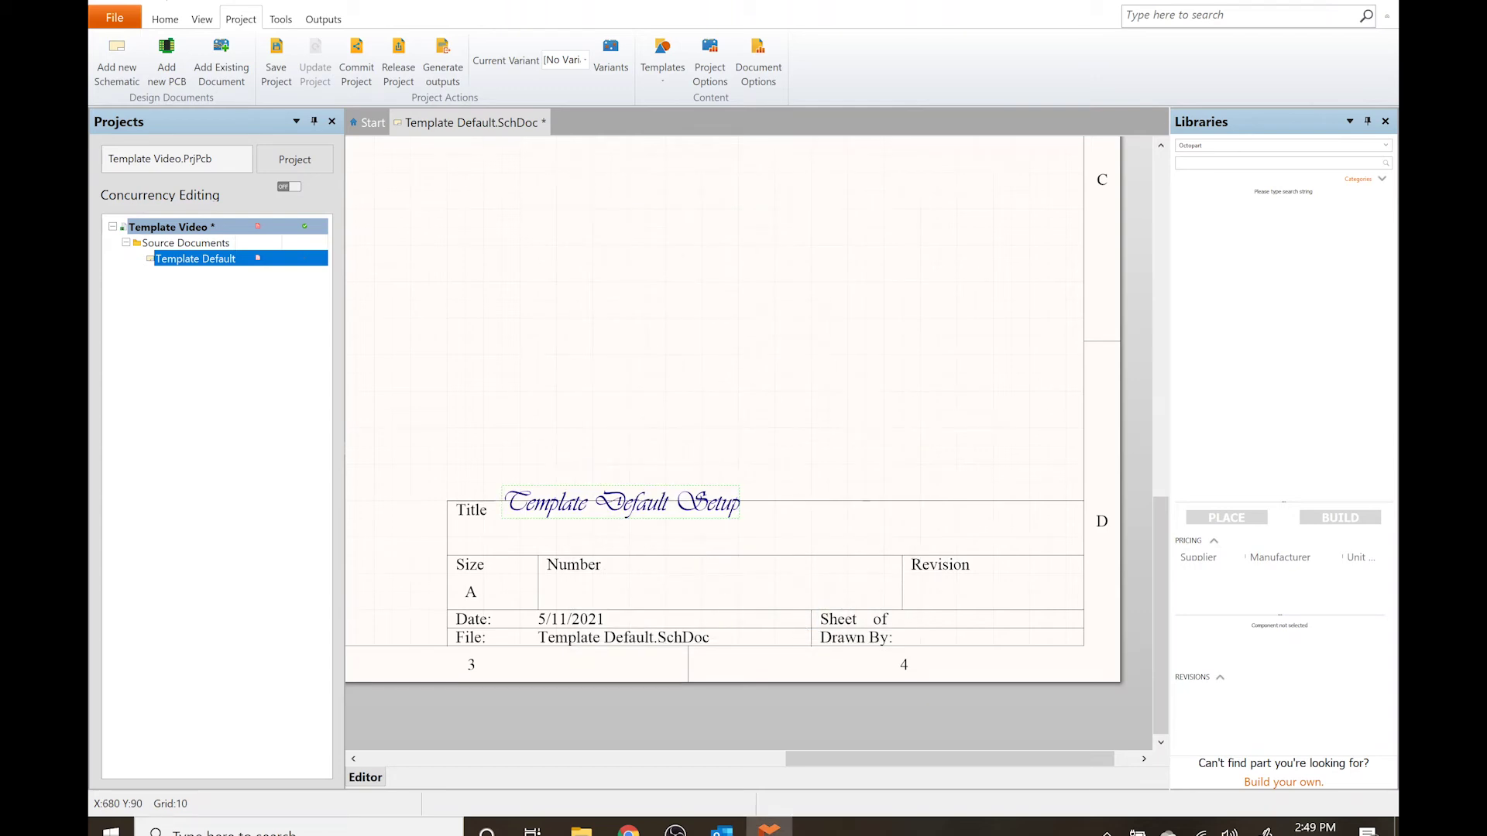
{"action": "left_click_drag", "start_coordinate": [647, 504], "coordinate": [646, 520]}
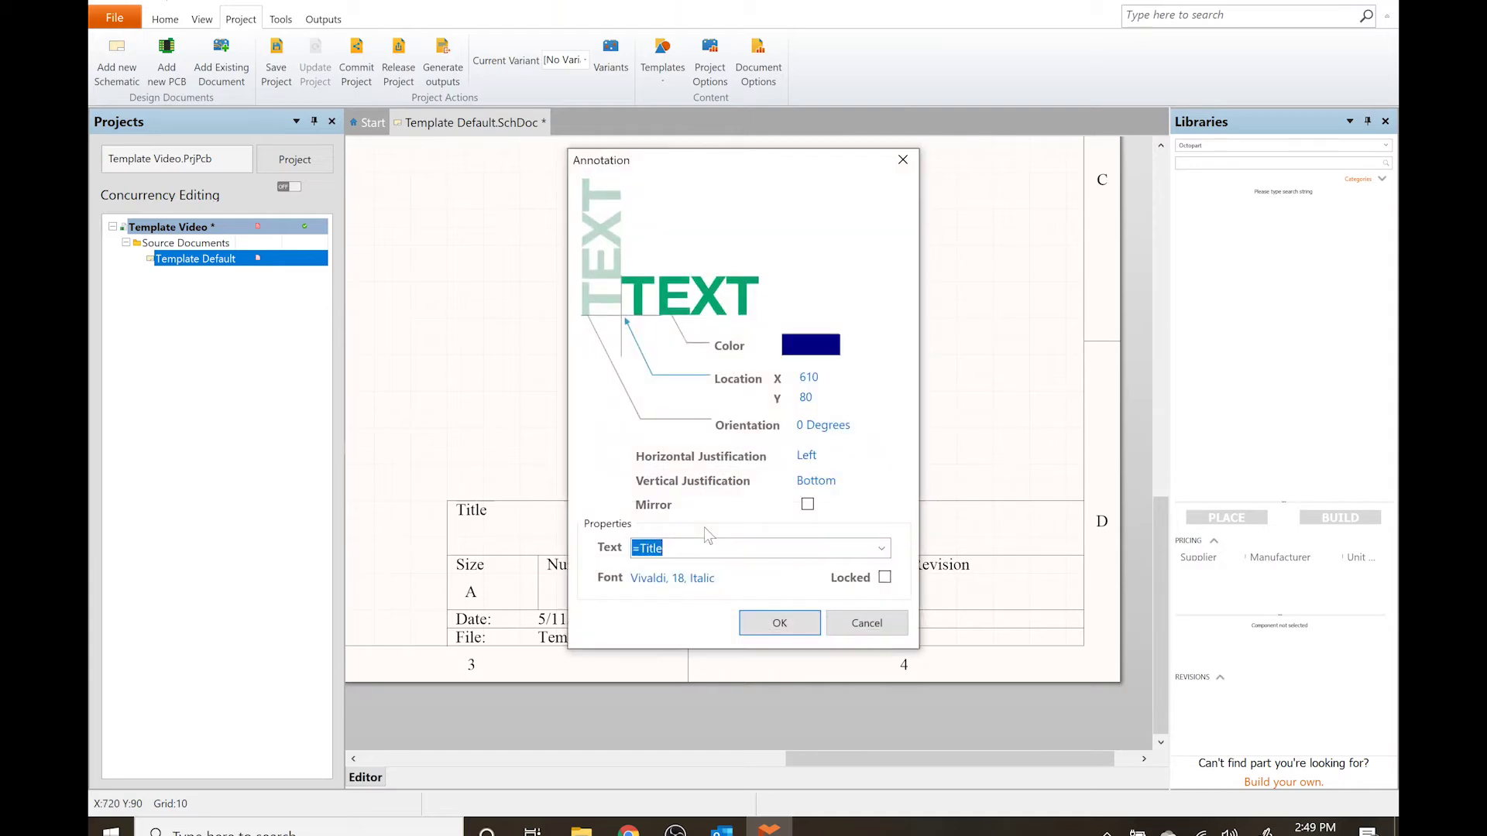
{"action": "left_click", "coordinate": [707, 578]}
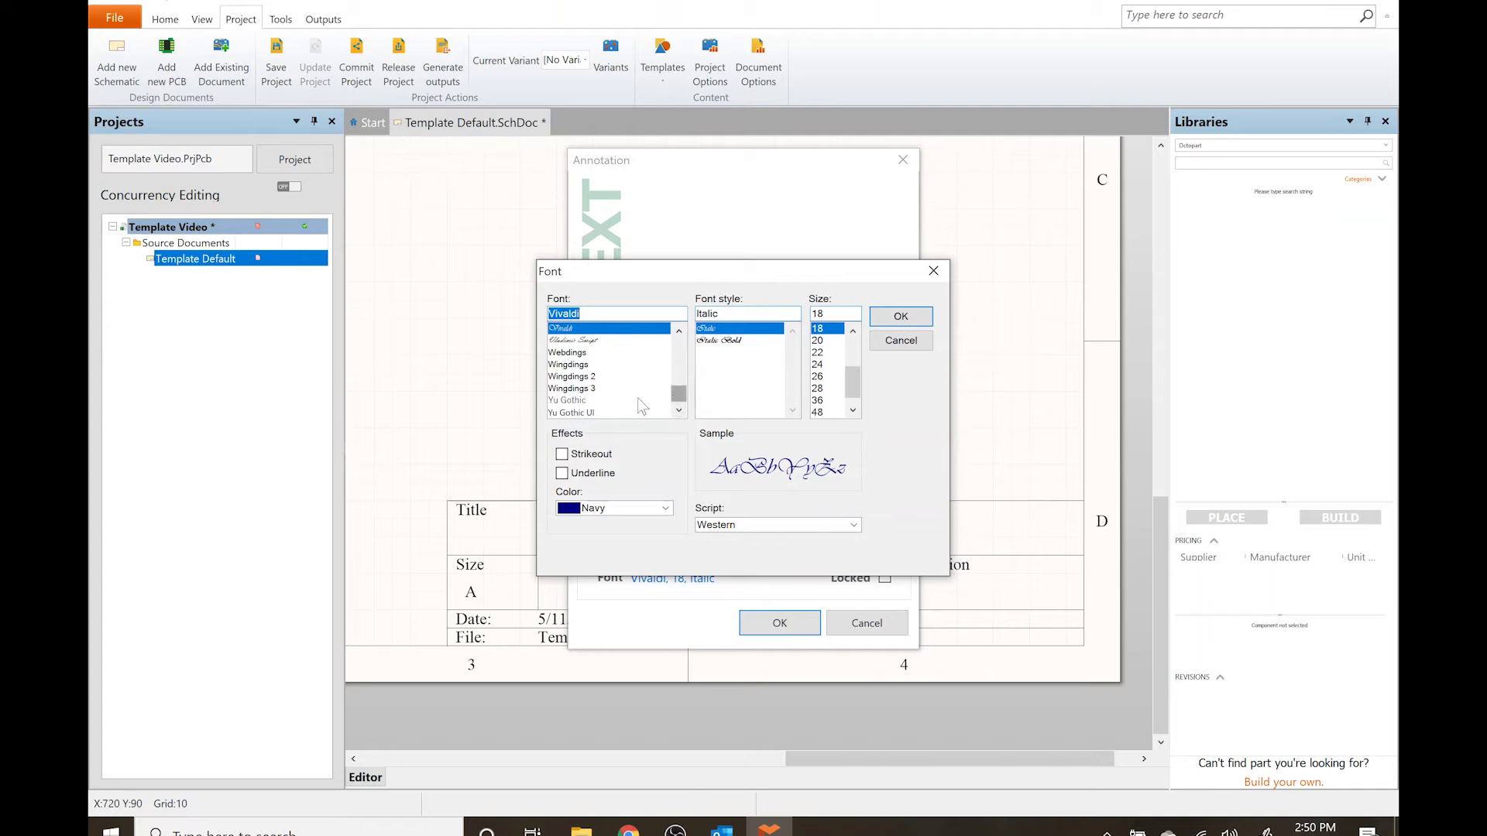
{"action": "left_click", "coordinate": [597, 400]}
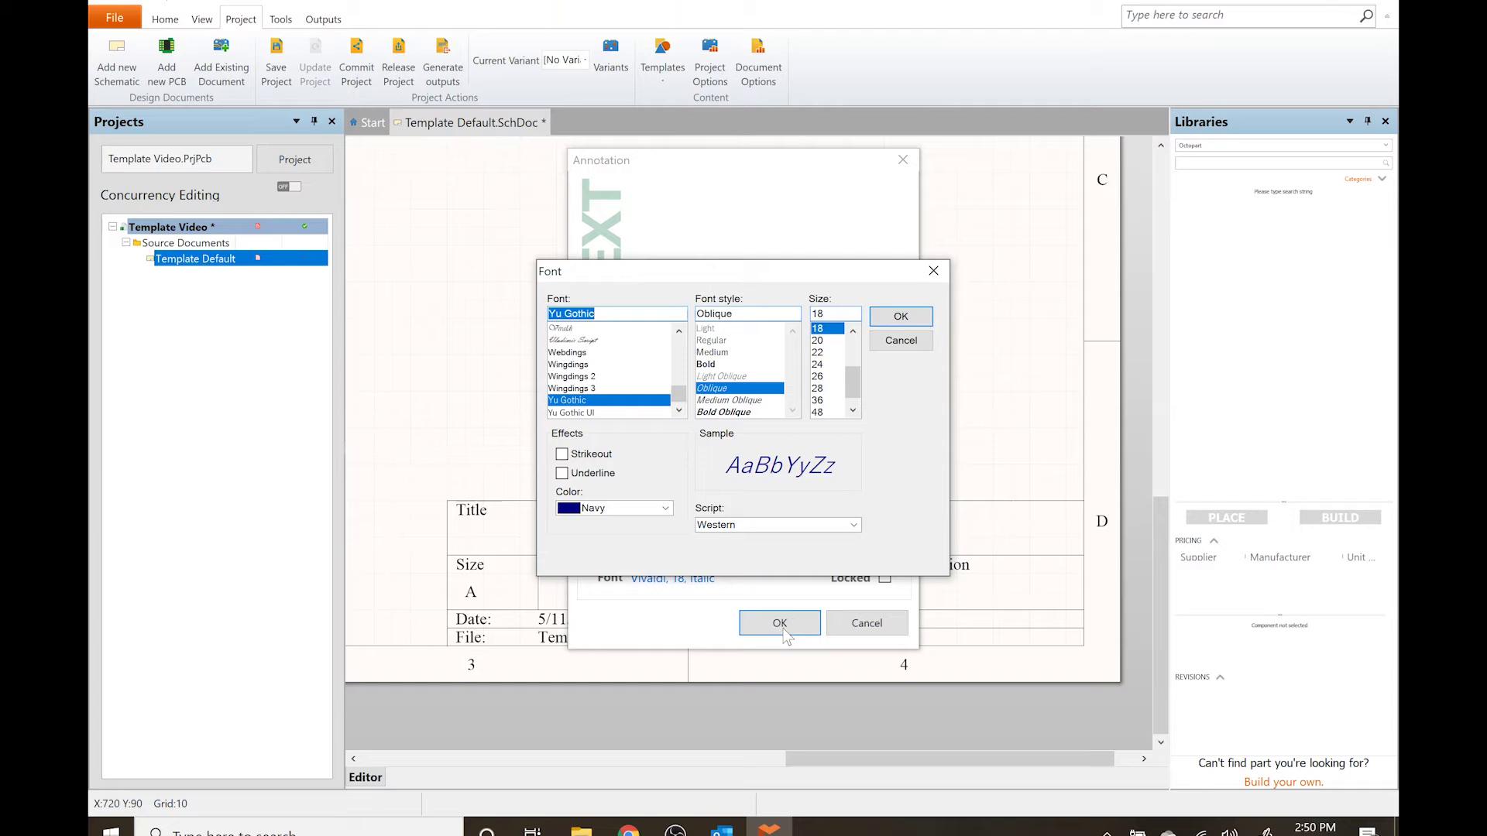
{"action": "left_click", "coordinate": [901, 316]}
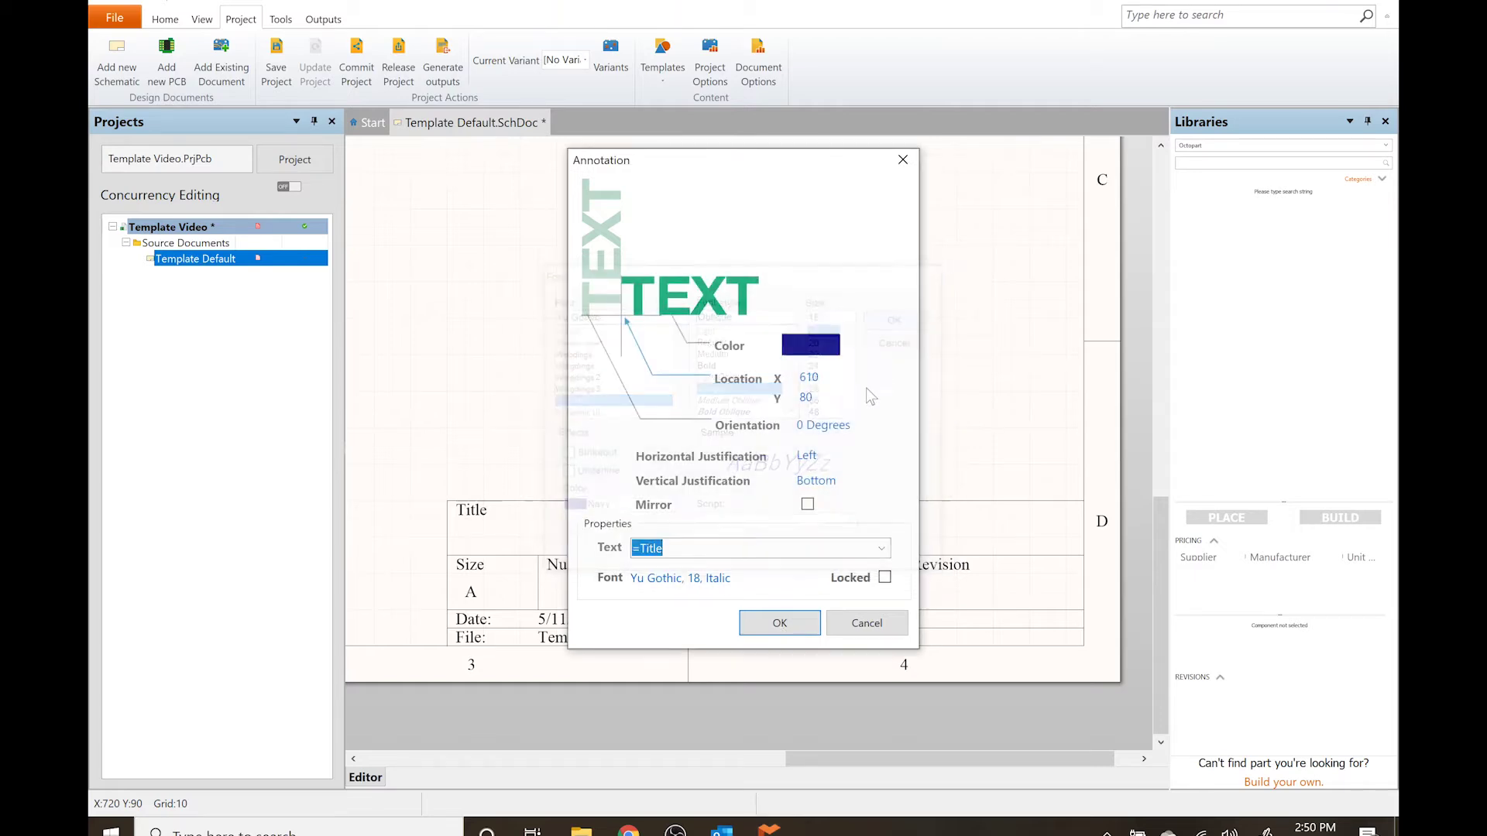
{"action": "left_click", "coordinate": [774, 619]}
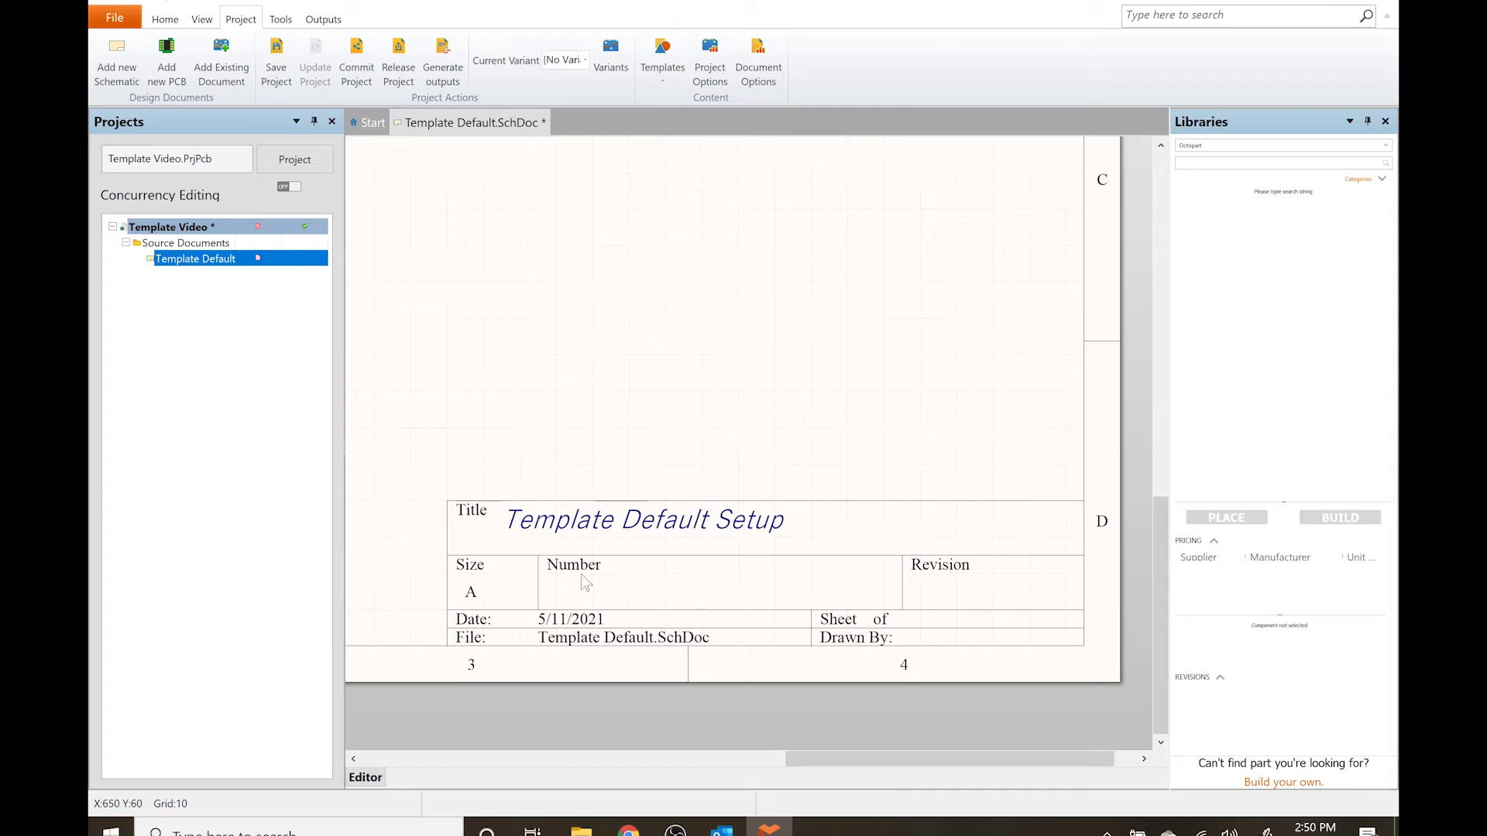
{"action": "scroll", "coordinate": [796, 590], "scroll_direction": "up", "scroll_amount": 1}
{"action": "scroll", "coordinate": [885, 593], "scroll_direction": "down", "scroll_amount": 1}
Place a =SheetNumber text string after 'Sheet' in the title block.
{"action": "key", "text": "p"}
{"action": "key", "text": "t"}
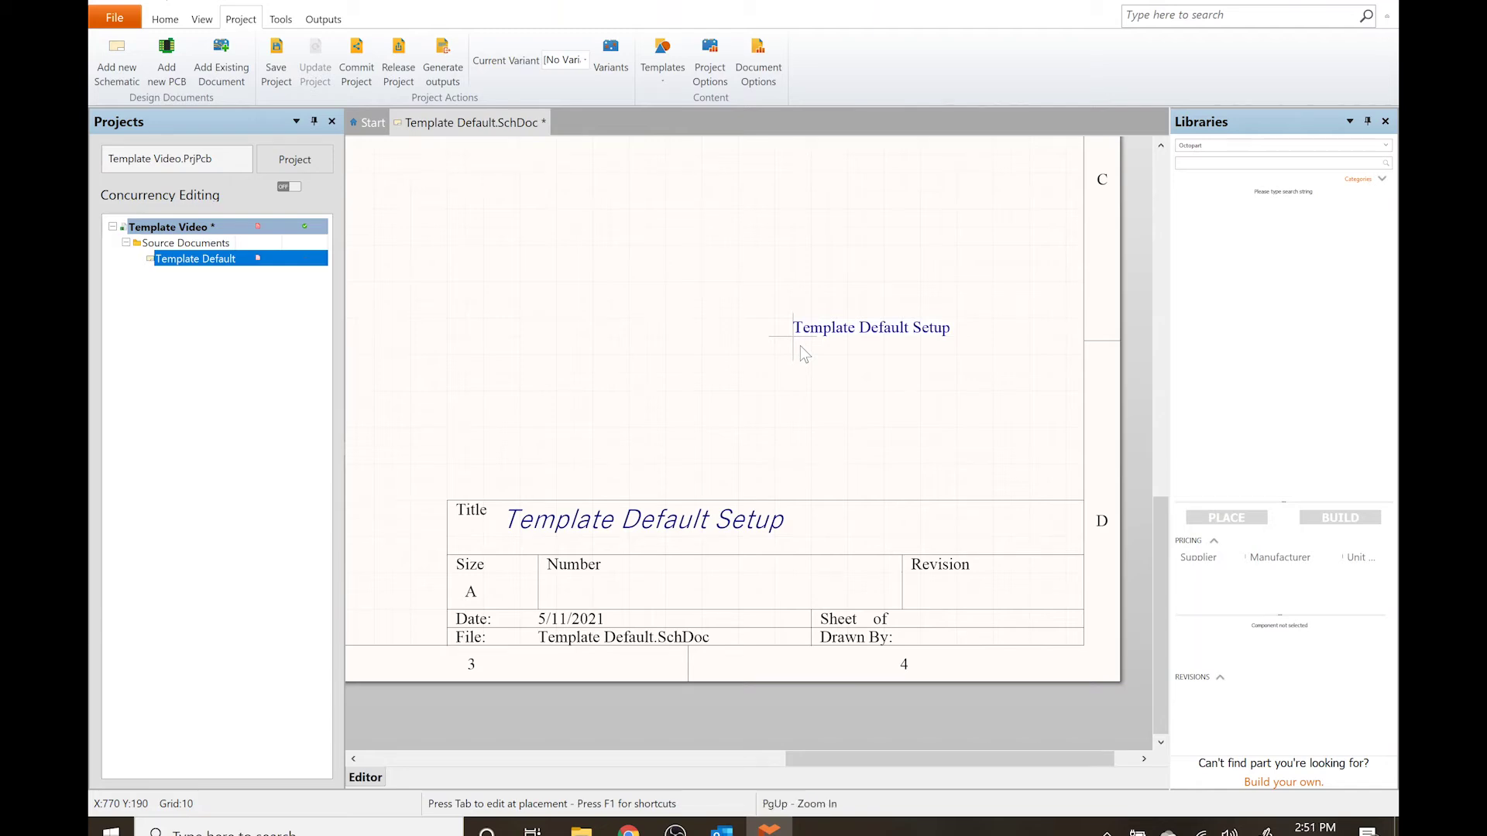
{"action": "key", "text": "Tab"}
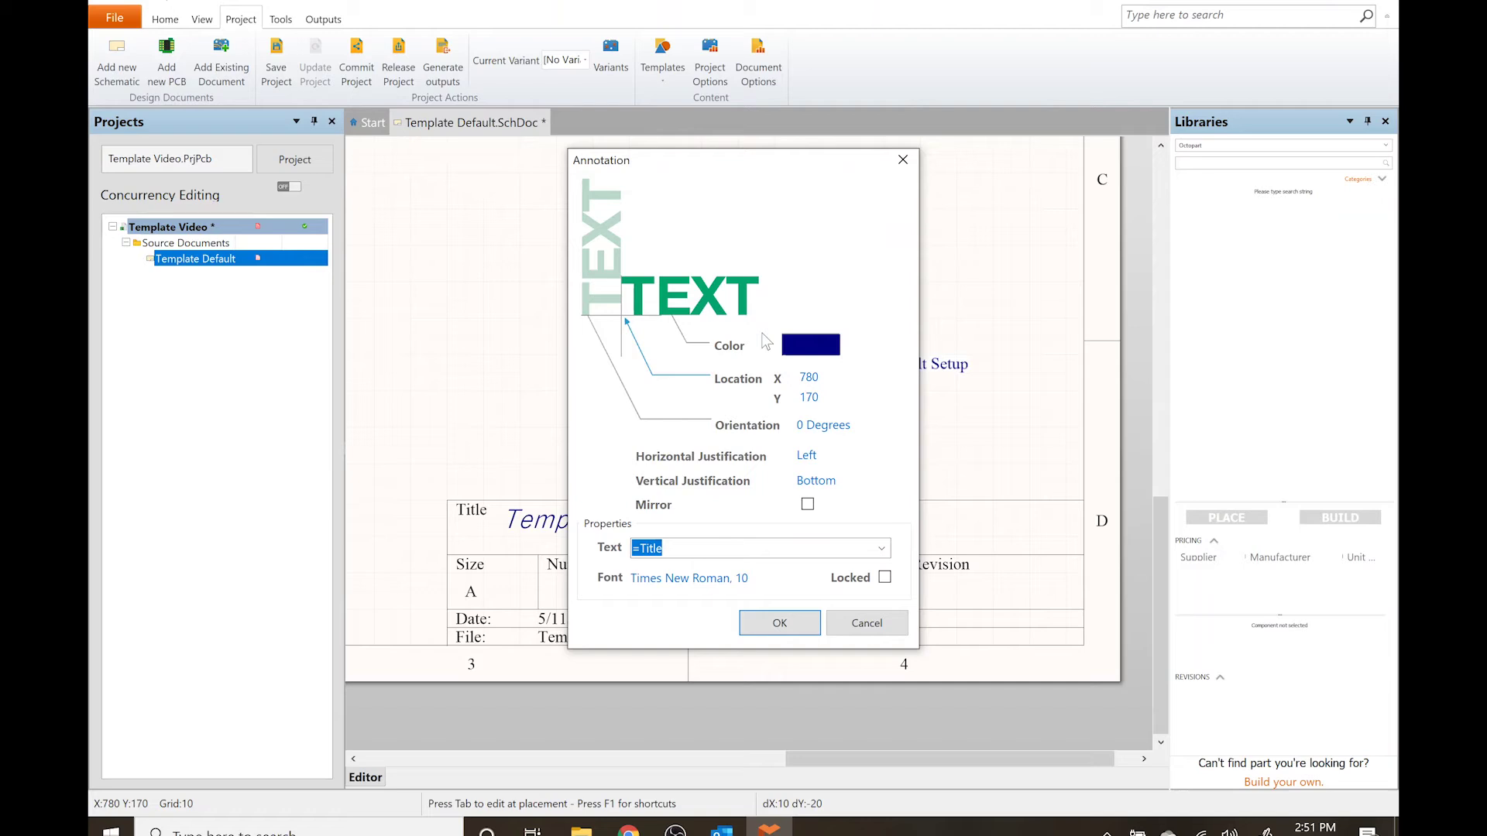
{"action": "left_click_drag", "start_coordinate": [786, 172], "coordinate": [601, 166]}
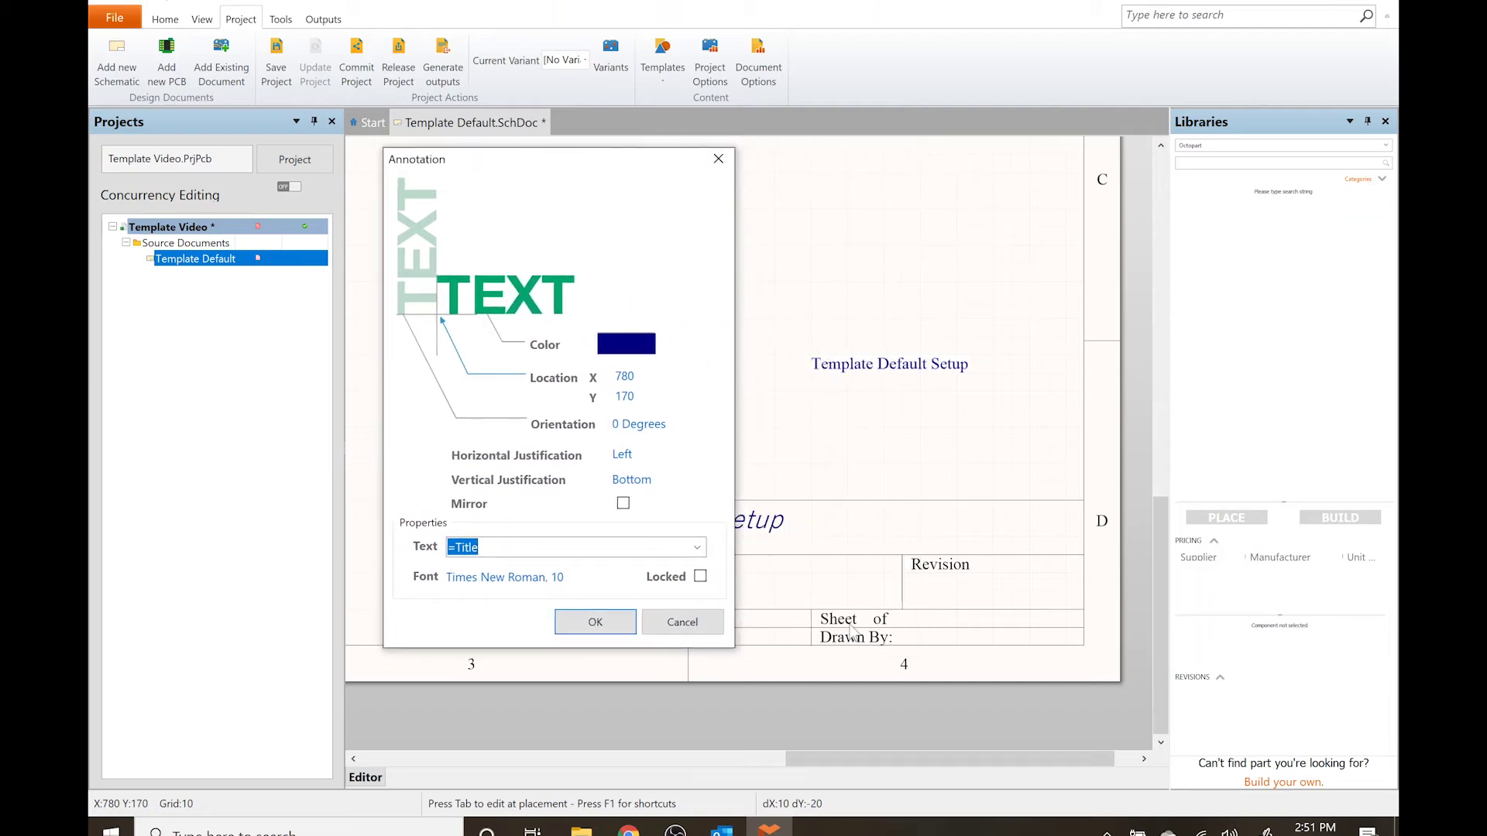
{"action": "left_click", "coordinate": [698, 547]}
{"action": "scroll", "coordinate": [620, 616], "scroll_direction": "down", "scroll_amount": 2}
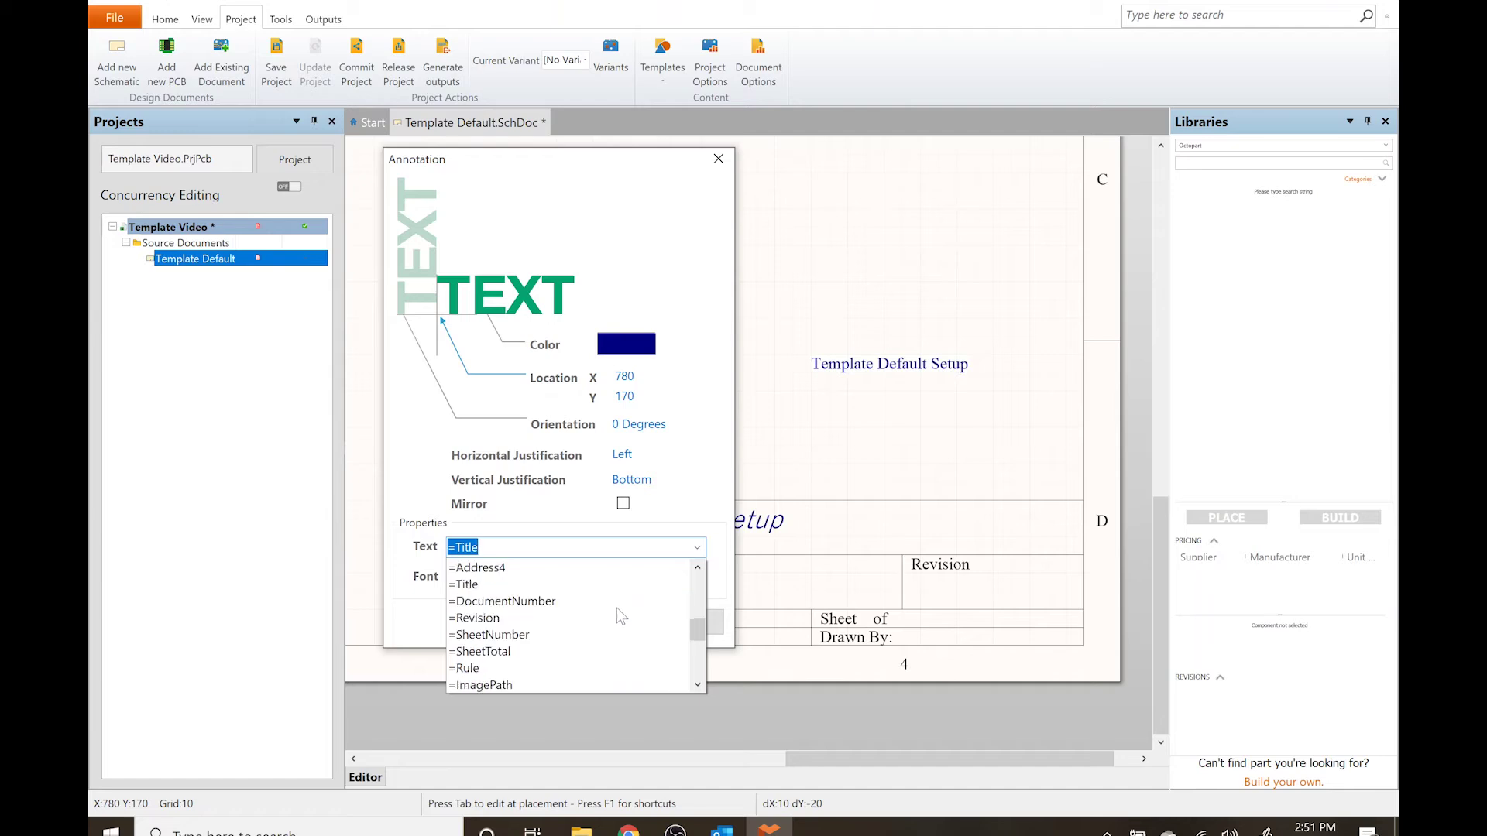
{"action": "left_click", "coordinate": [496, 635]}
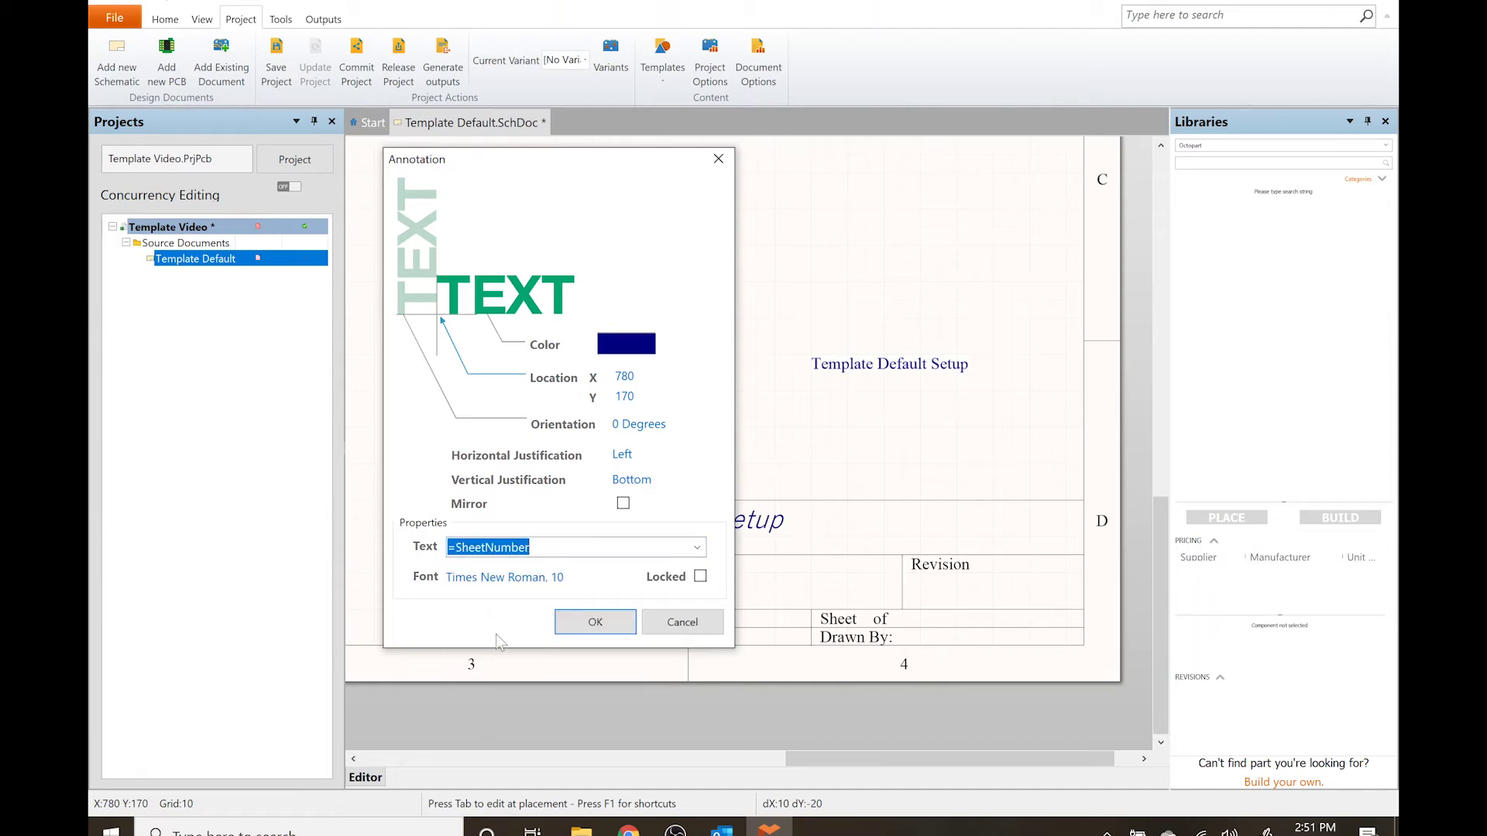
{"action": "left_click", "coordinate": [594, 624]}
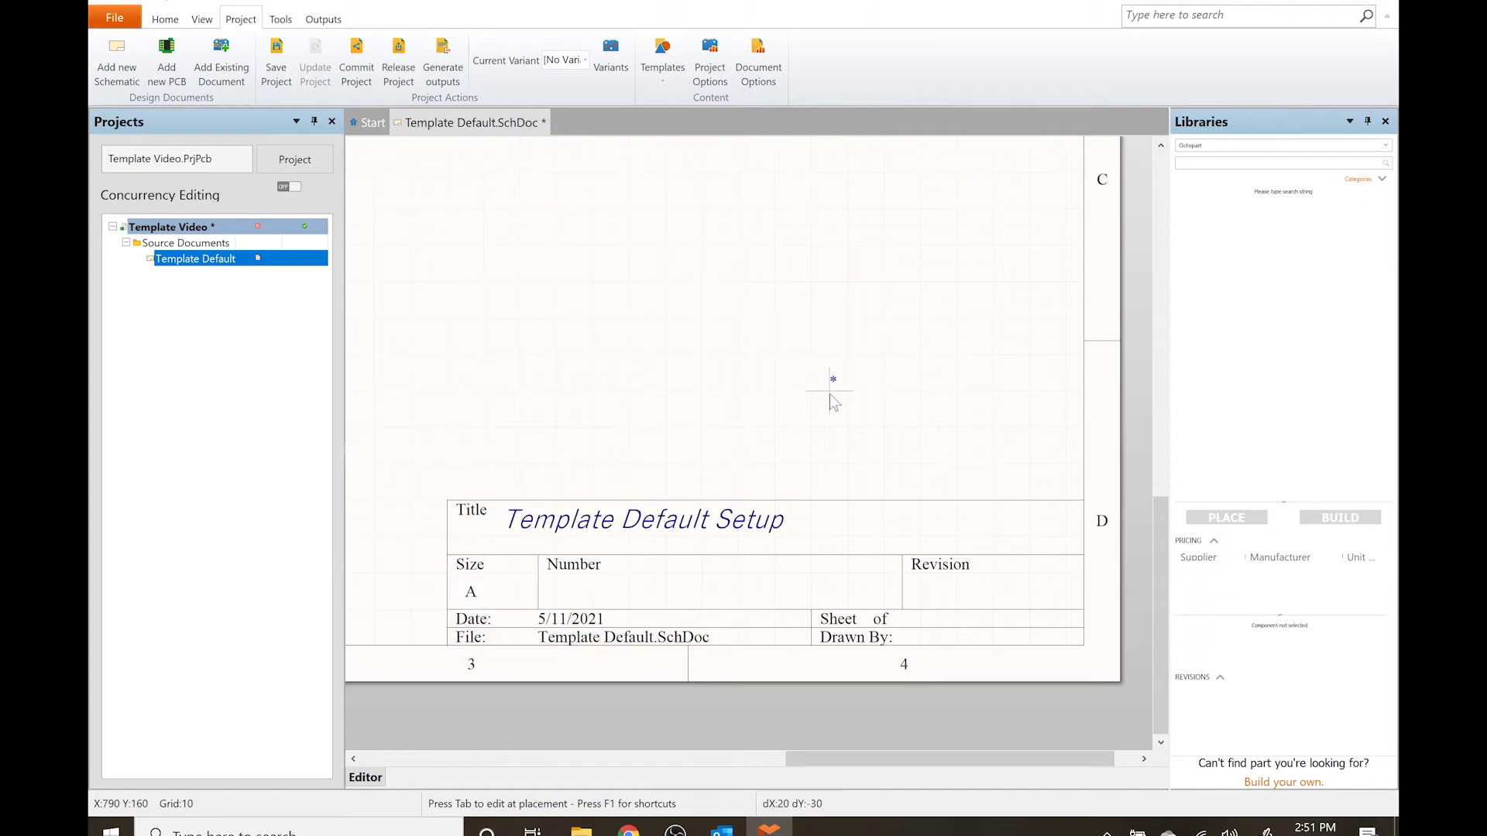
{"action": "left_click", "coordinate": [867, 629]}
{"action": "key", "text": "Escape"}
{"action": "left_click", "coordinate": [866, 627]}
Place a =SheetTotal text string after 'of', then finish placing text.
{"action": "key", "text": "Tab"}
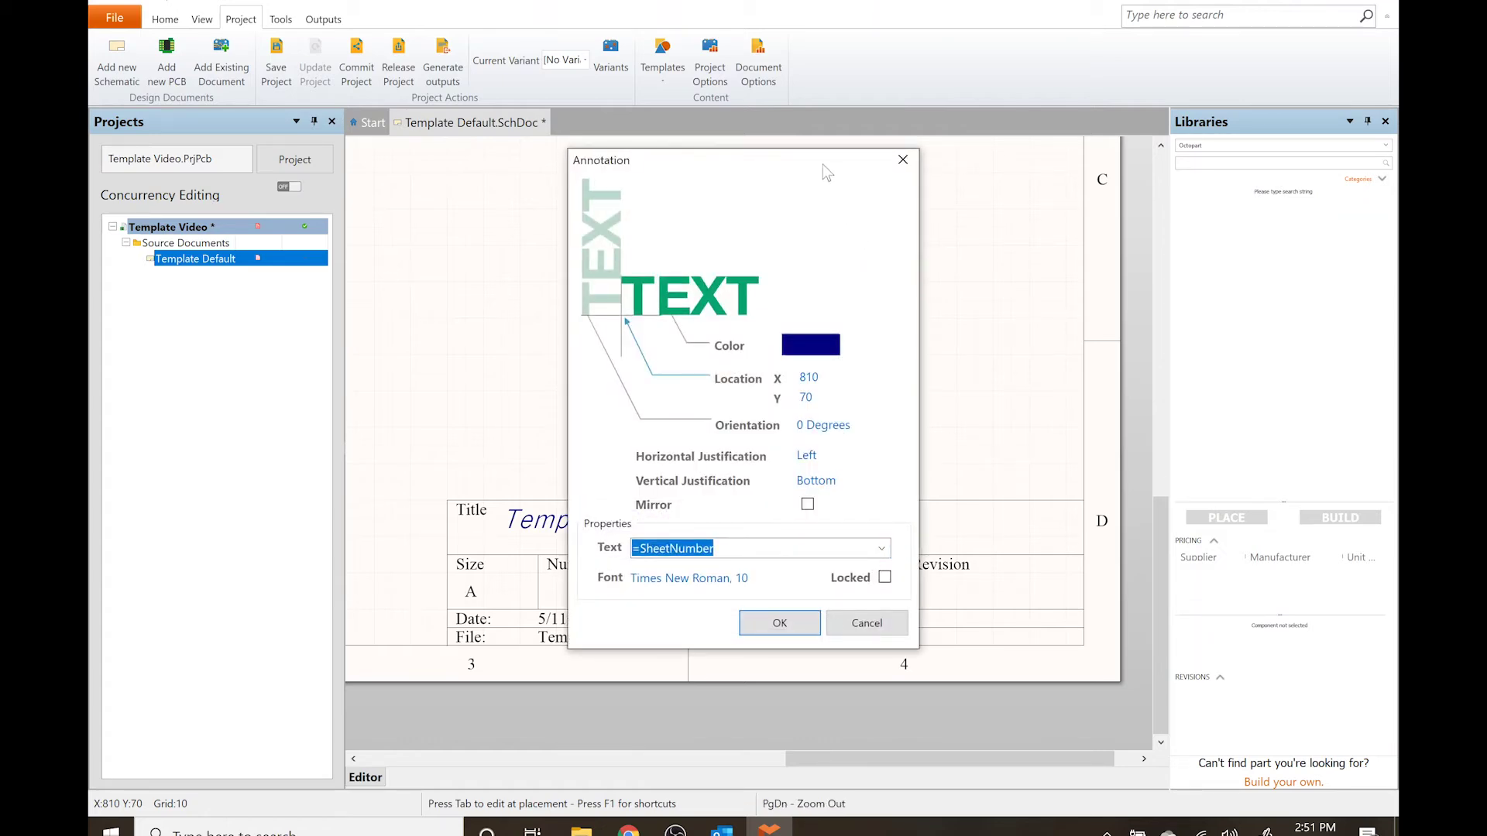
{"action": "left_click_drag", "start_coordinate": [823, 164], "coordinate": [690, 168]}
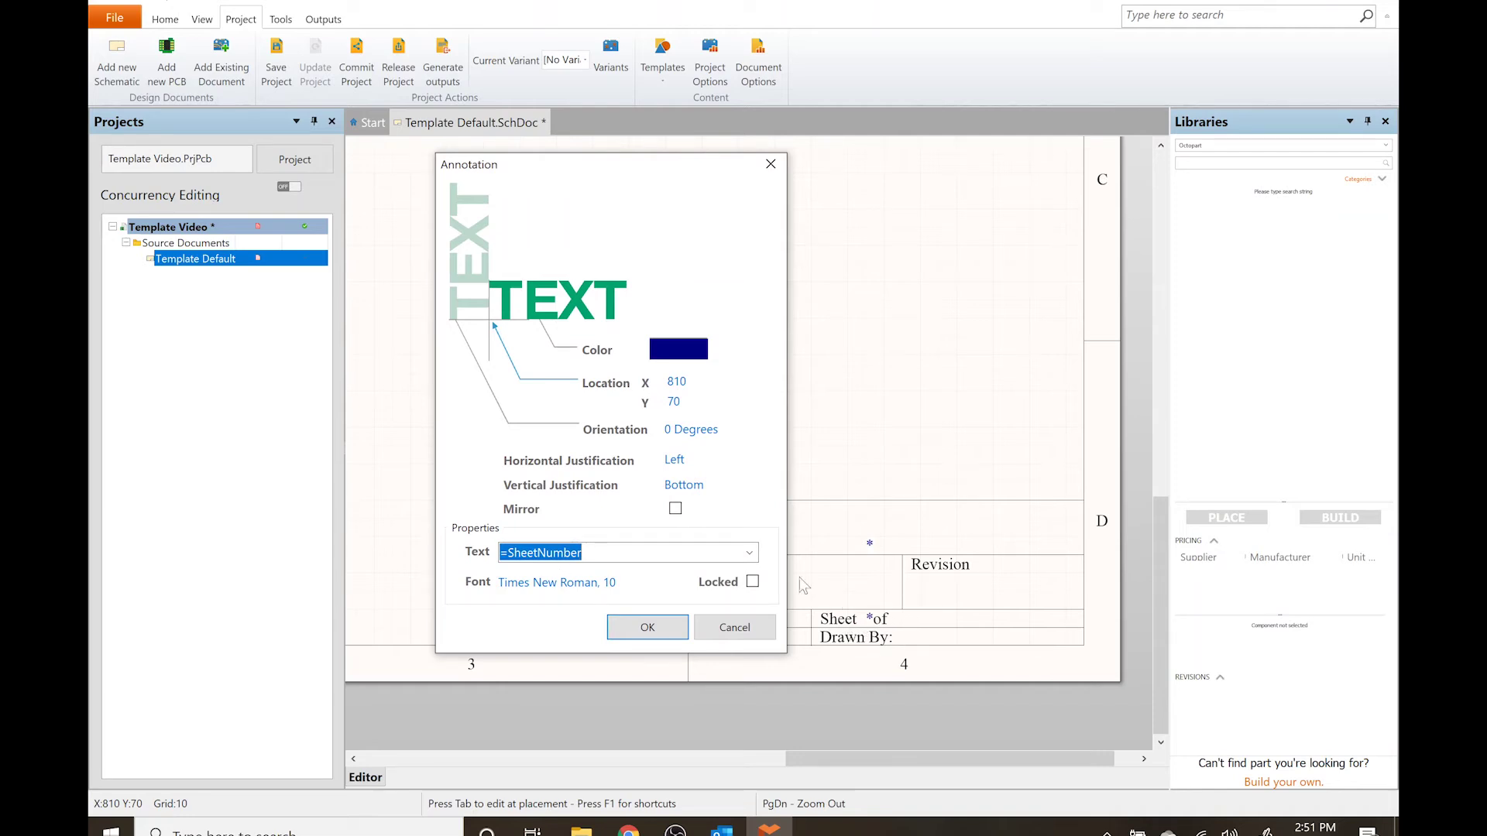
{"action": "left_click", "coordinate": [748, 552]}
{"action": "scroll", "coordinate": [684, 674], "scroll_direction": "down", "scroll_amount": 1}
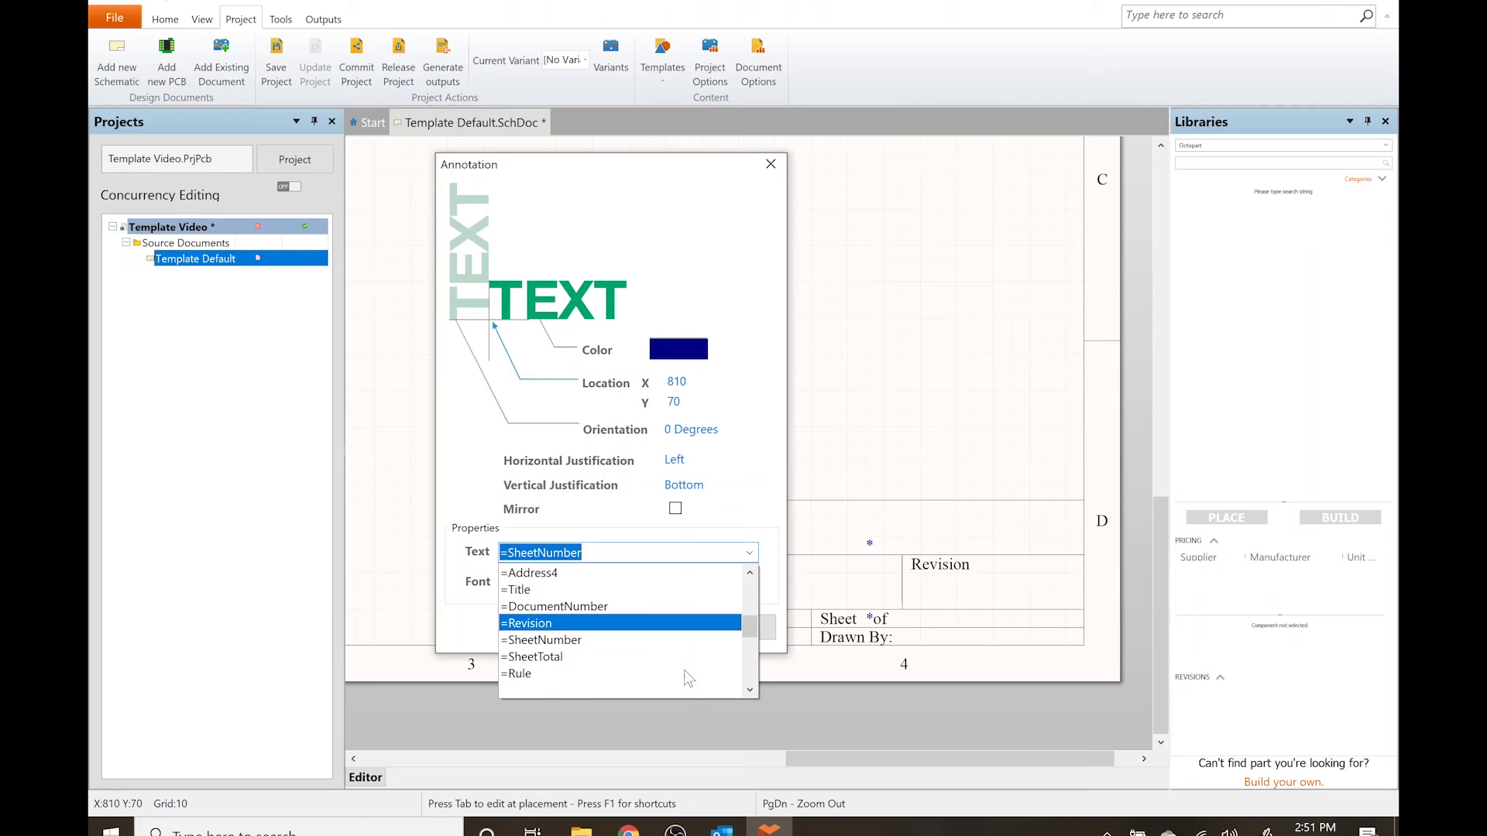
{"action": "left_click", "coordinate": [674, 657]}
{"action": "left_click", "coordinate": [664, 629]}
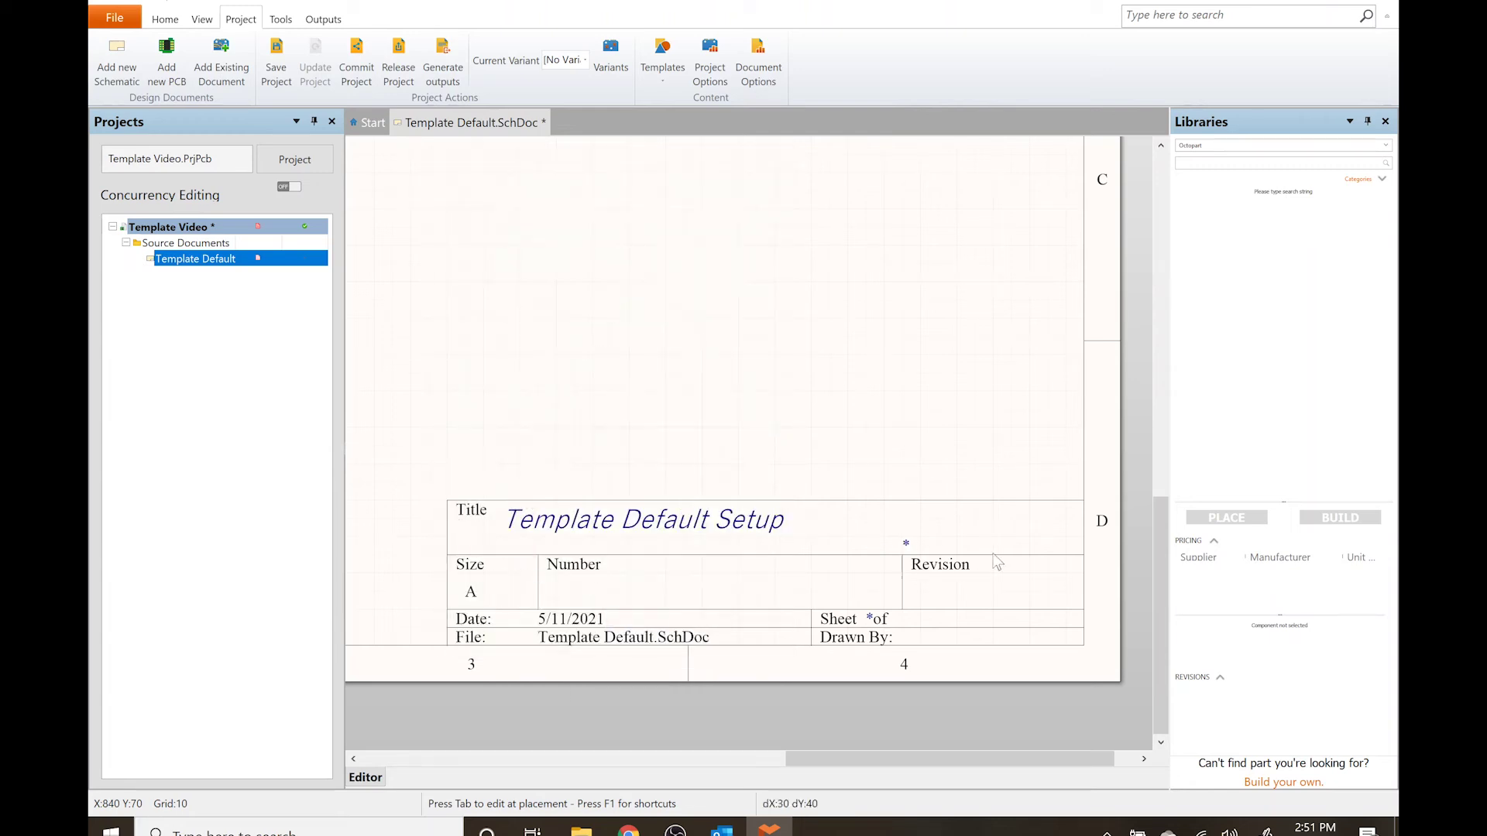
{"action": "left_click", "coordinate": [905, 616]}
{"action": "right_click", "coordinate": [898, 386]}
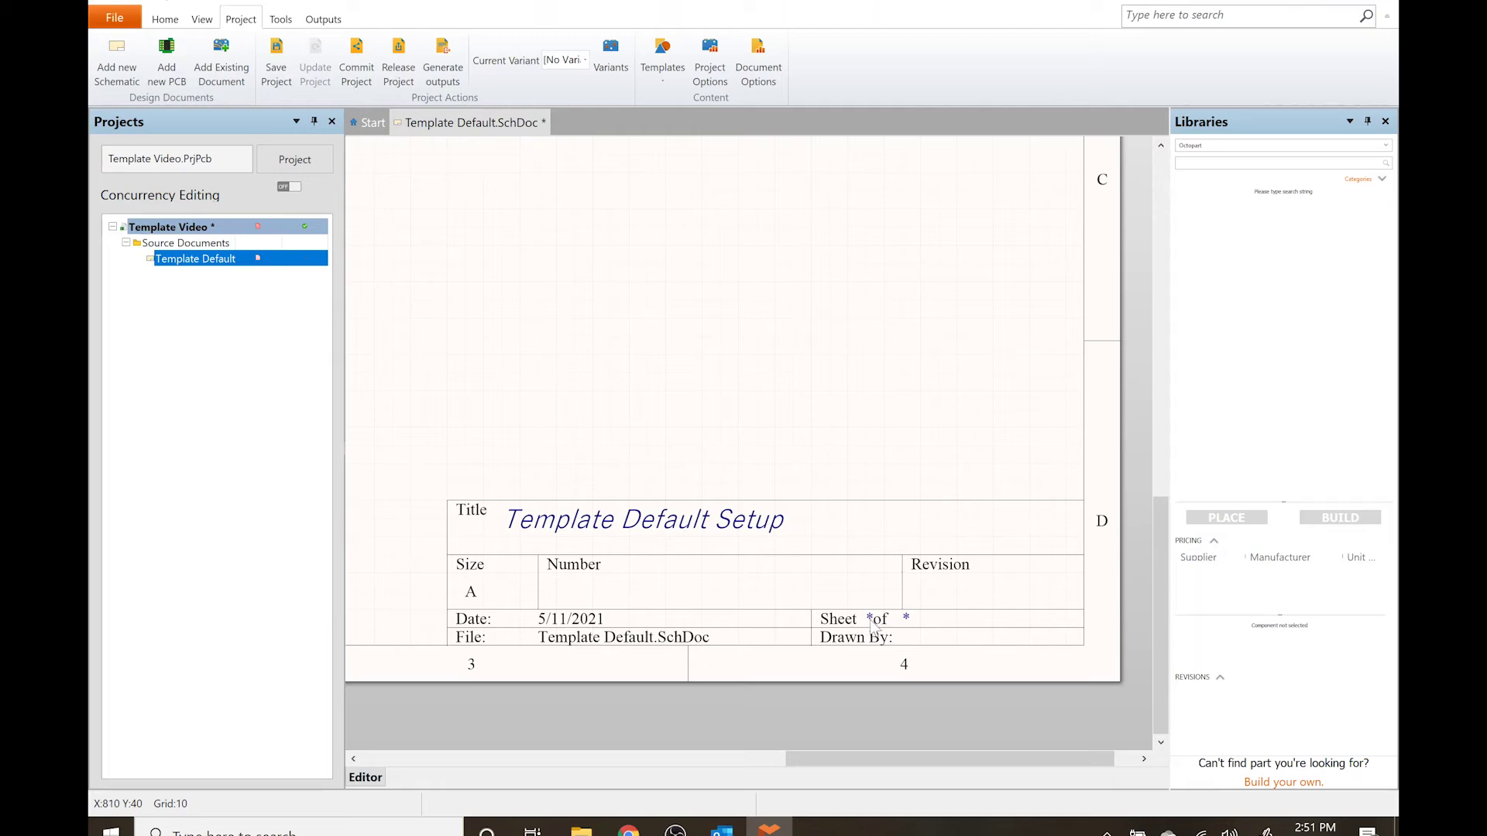
{"action": "left_click_drag", "start_coordinate": [873, 625], "coordinate": [856, 624]}
{"action": "key", "text": "Escape"}
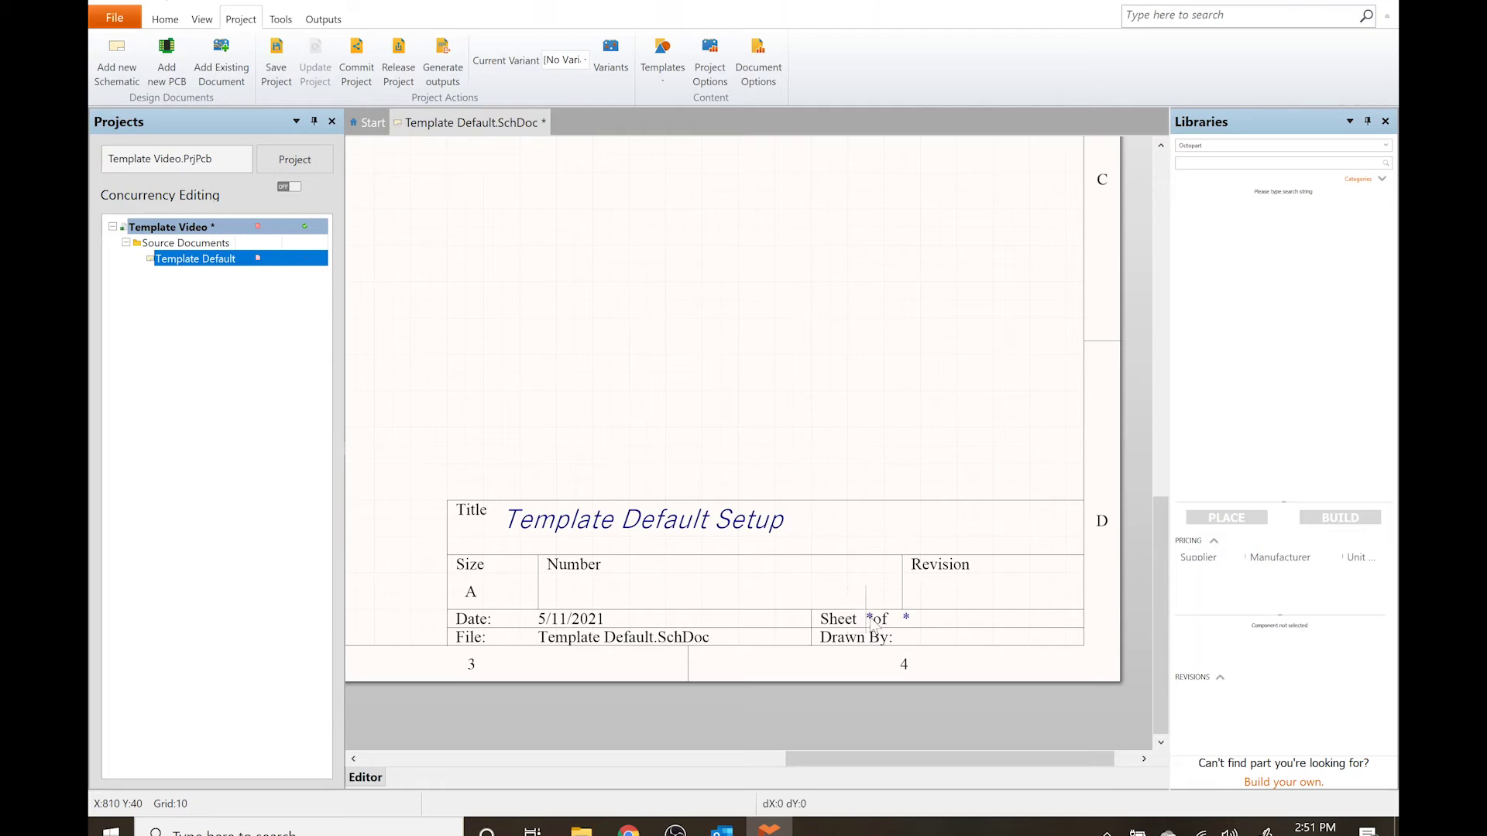
Change the Snap and Visible grid values from 10 to 5 in Sheet Options.
{"action": "left_click", "coordinate": [762, 58]}
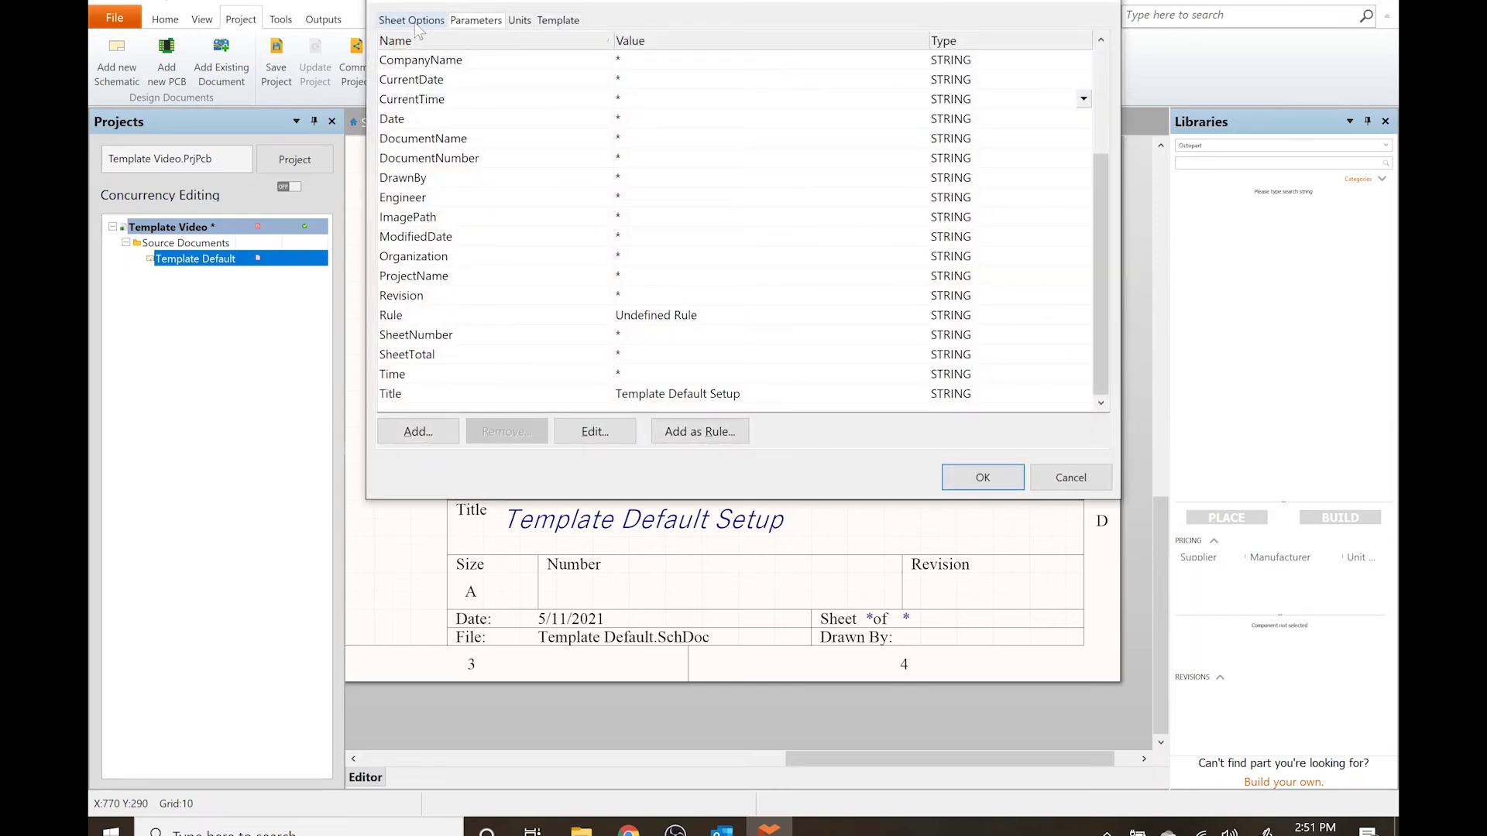
{"action": "left_click", "coordinate": [411, 20]}
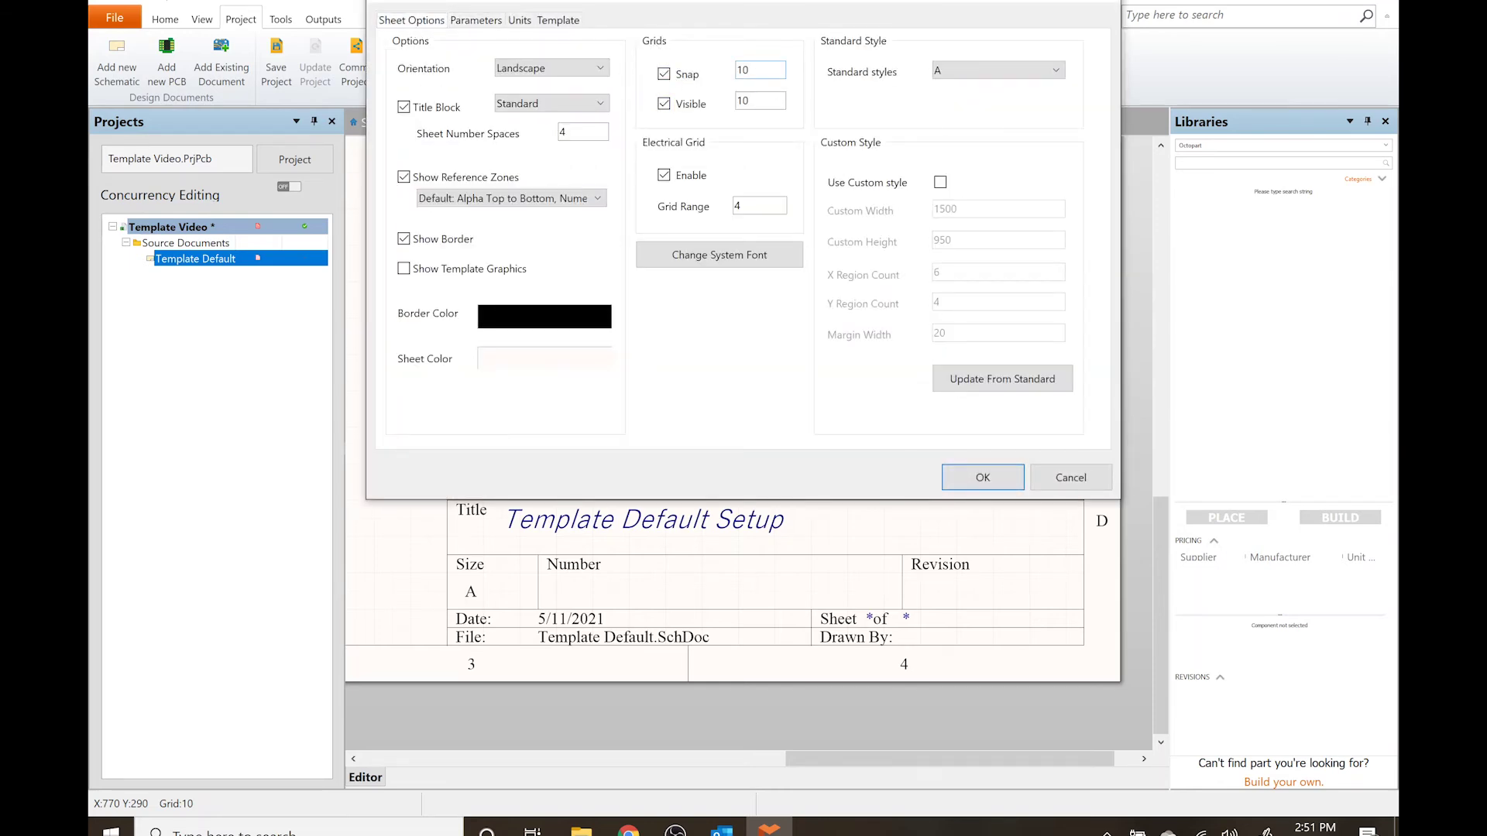
{"action": "double_click", "coordinate": [743, 70]}
{"action": "type", "text": "5"}
{"action": "key", "text": "Tab"}
{"action": "type", "text": "5"}
Apply the 5-unit grid and drag the sheet-number string next to 'Sheet'.
{"action": "left_click", "coordinate": [983, 475]}
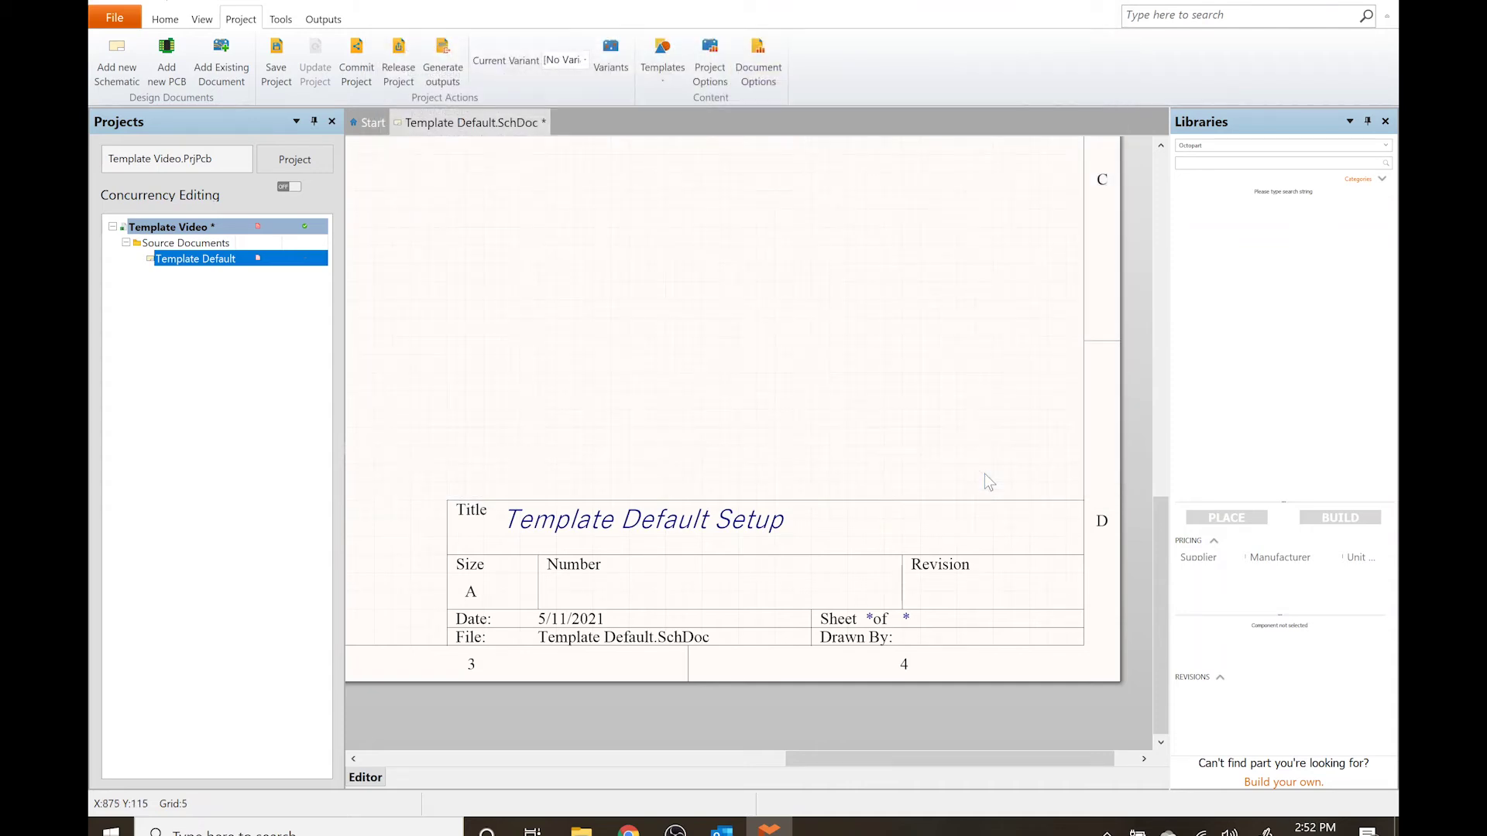
{"action": "left_click_drag", "start_coordinate": [869, 623], "coordinate": [898, 618]}
{"action": "left_click", "coordinate": [758, 59]}
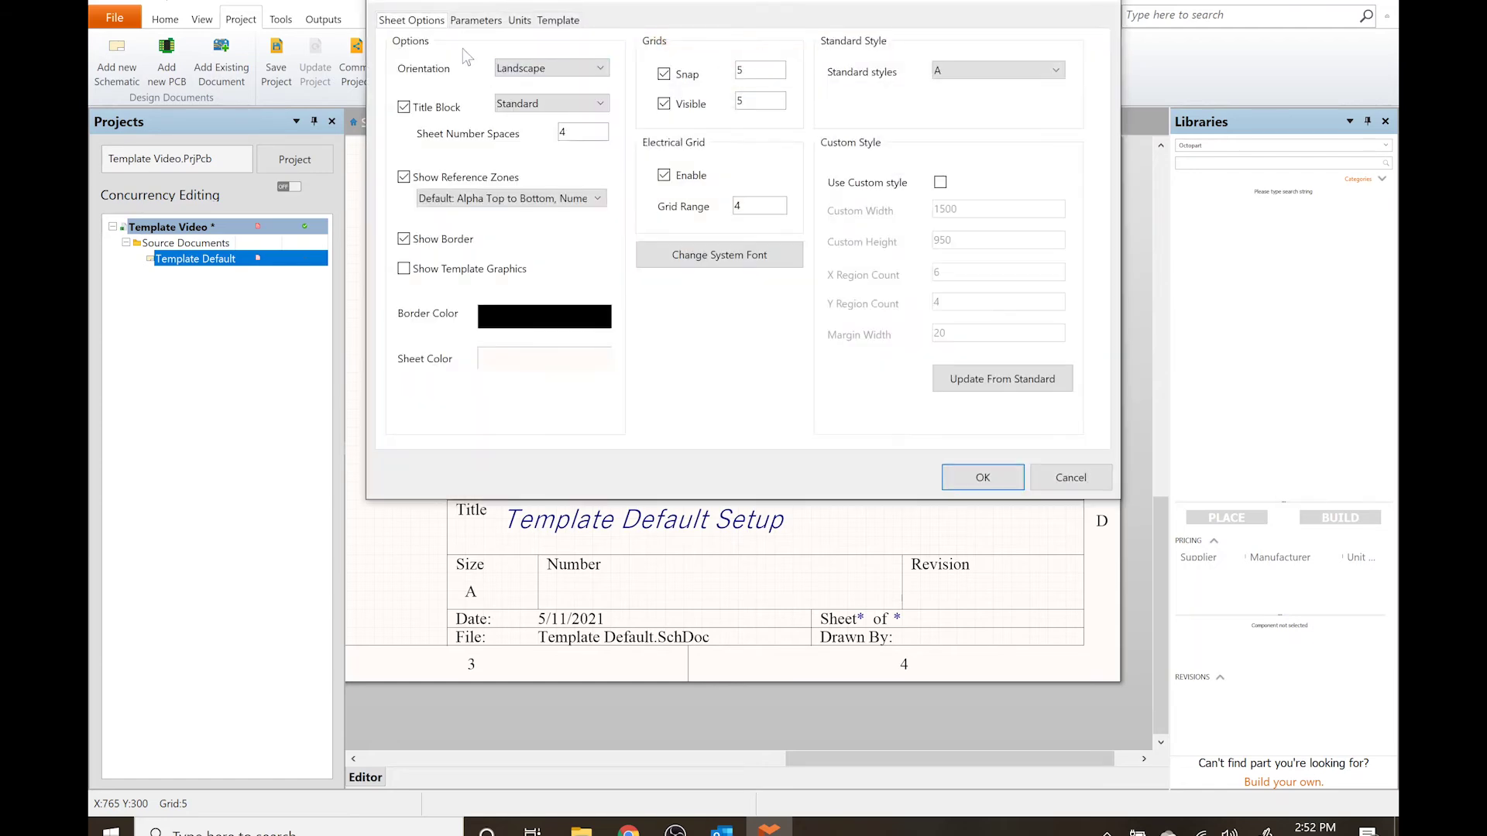
{"action": "left_click", "coordinate": [475, 21]}
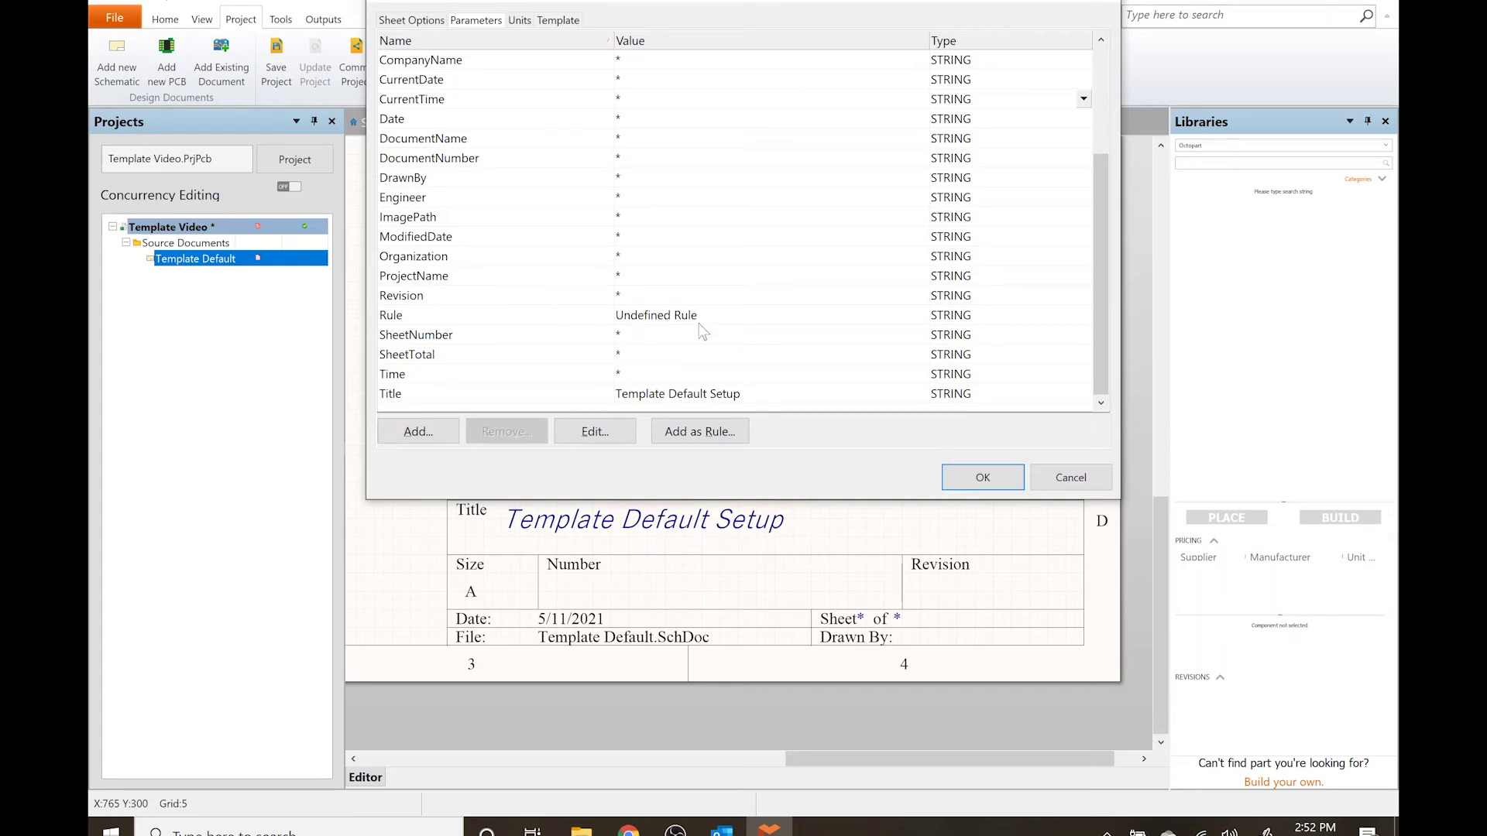
{"action": "left_click", "coordinate": [1052, 476]}
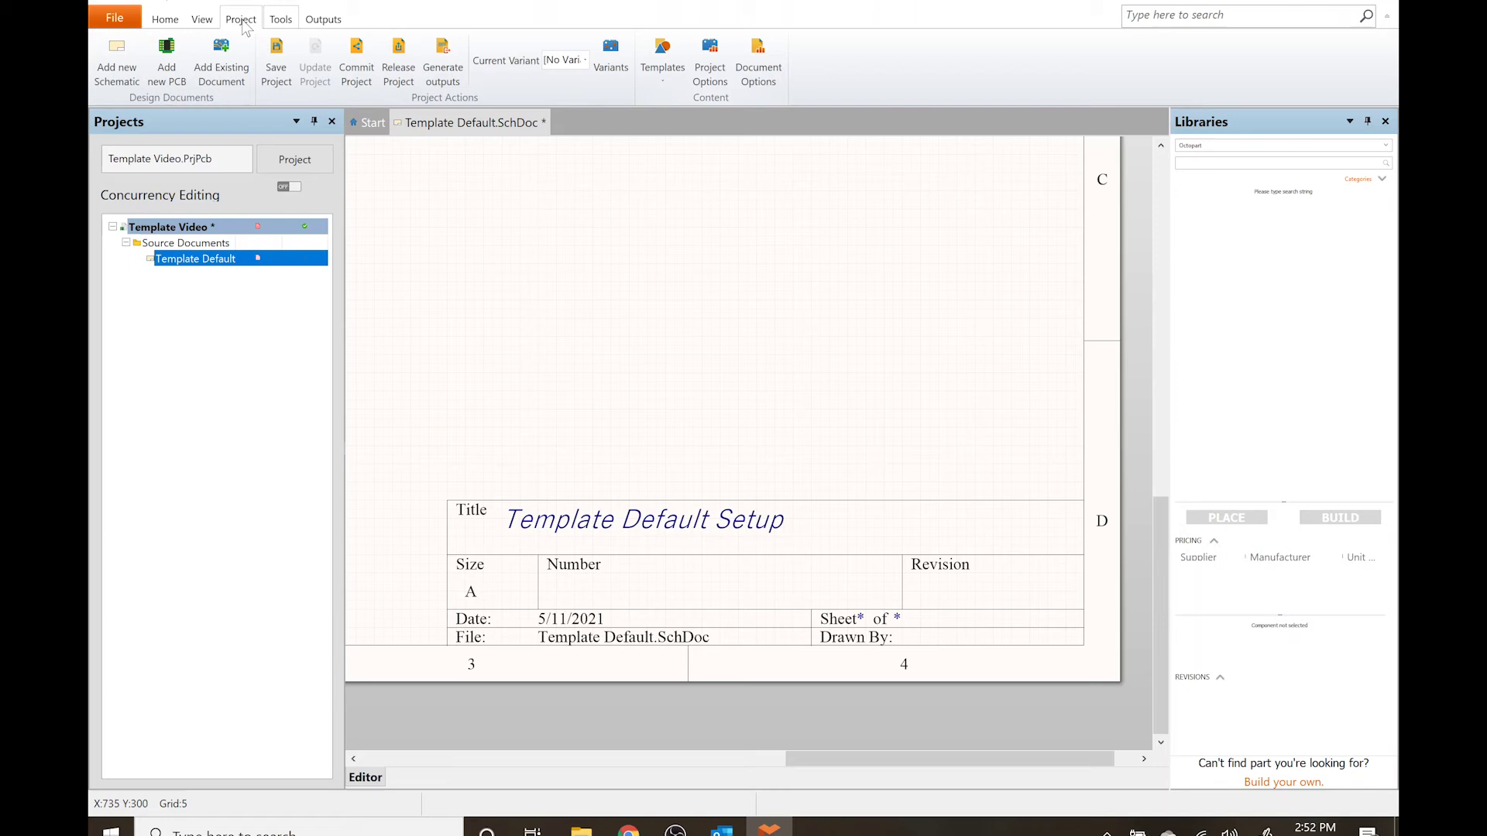
Number Sheets using Auto Sheet Number, Auto Document Number and Update Sheet Count.
{"action": "left_click", "coordinate": [280, 23]}
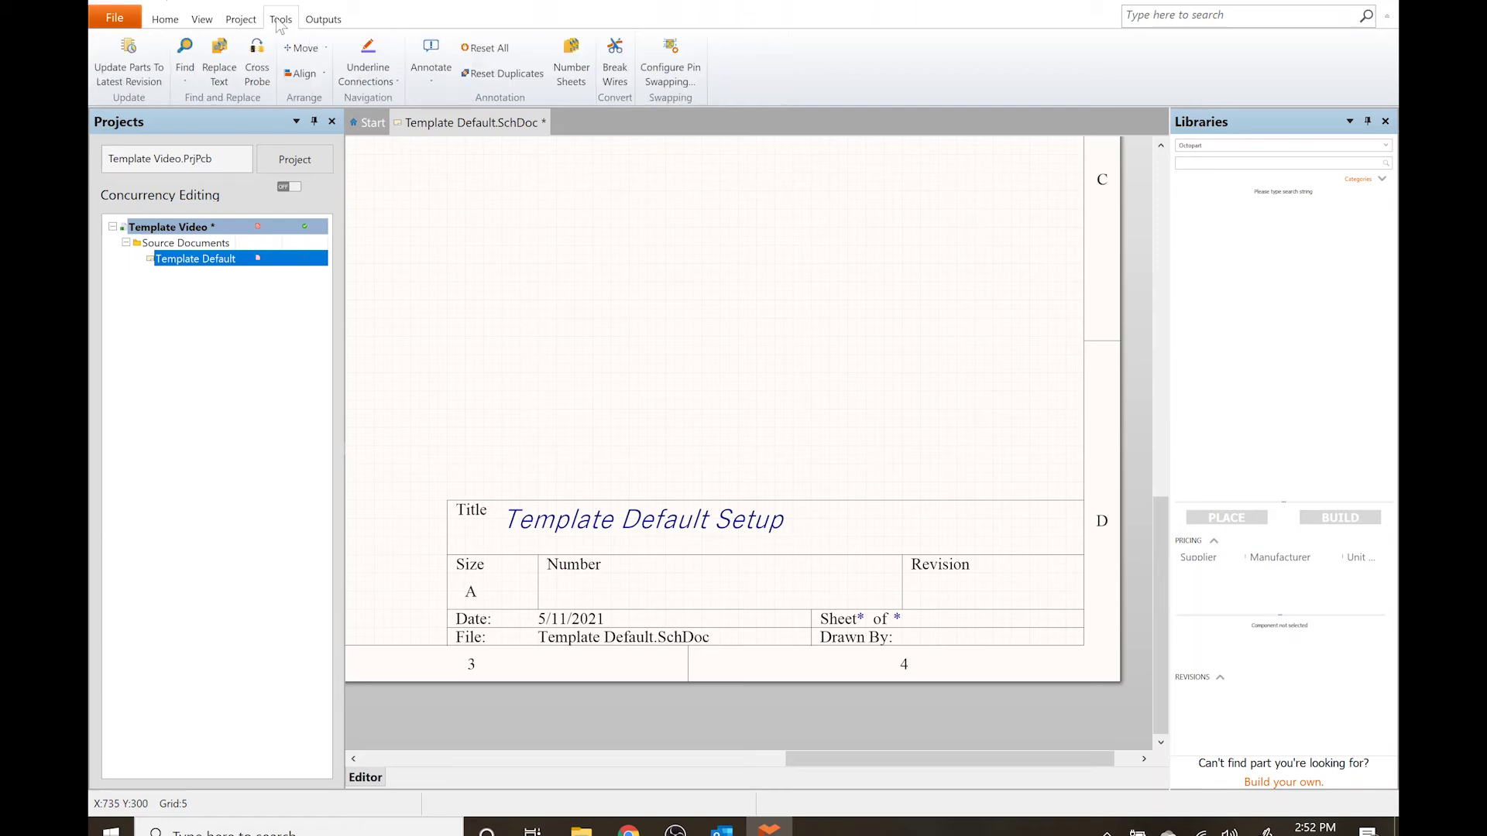
{"action": "left_click", "coordinate": [582, 81]}
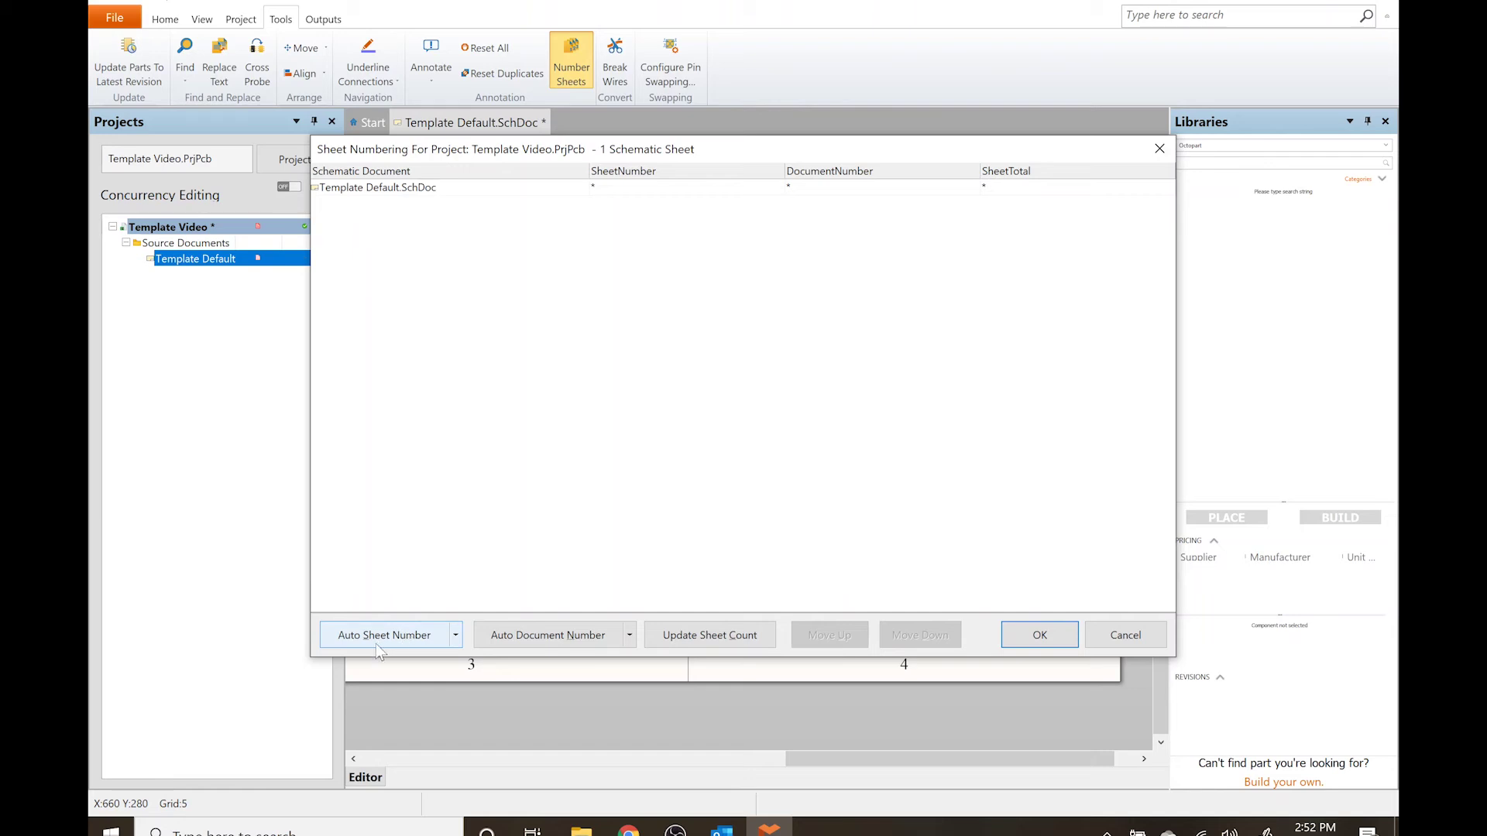
{"action": "left_click", "coordinate": [619, 186]}
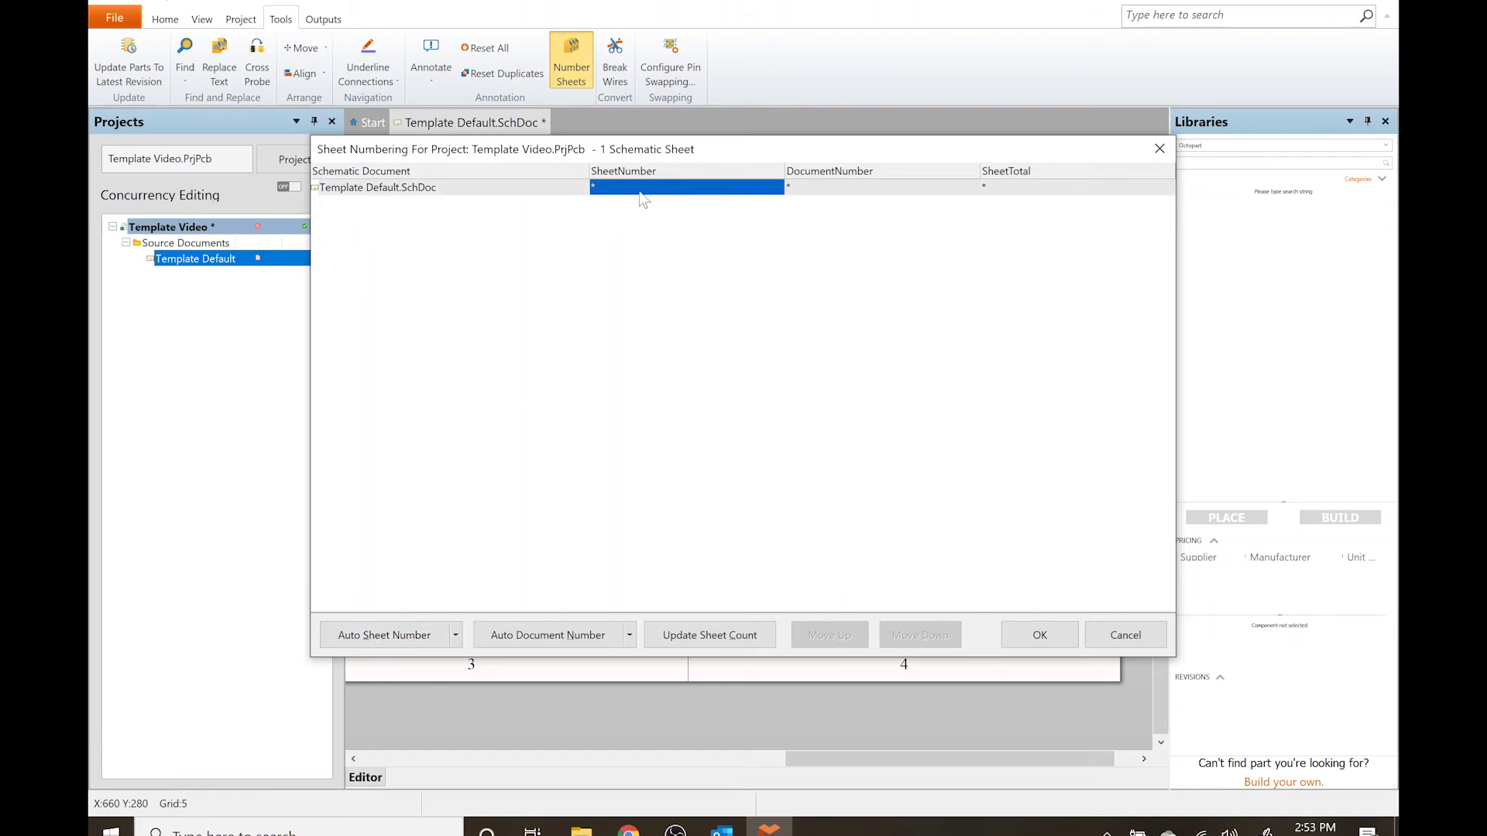
{"action": "left_click", "coordinate": [417, 634]}
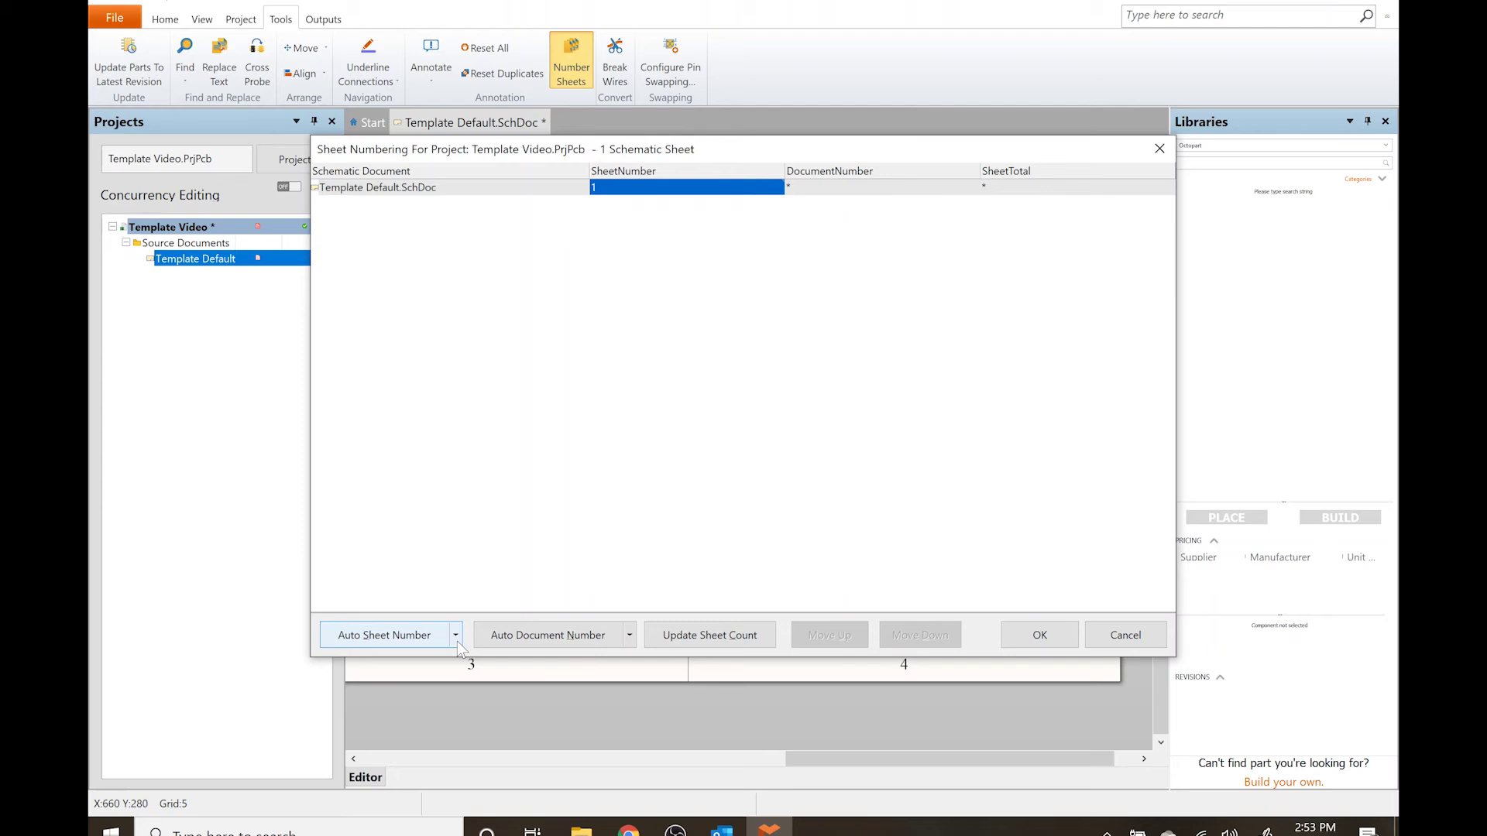
{"action": "left_click", "coordinate": [545, 638]}
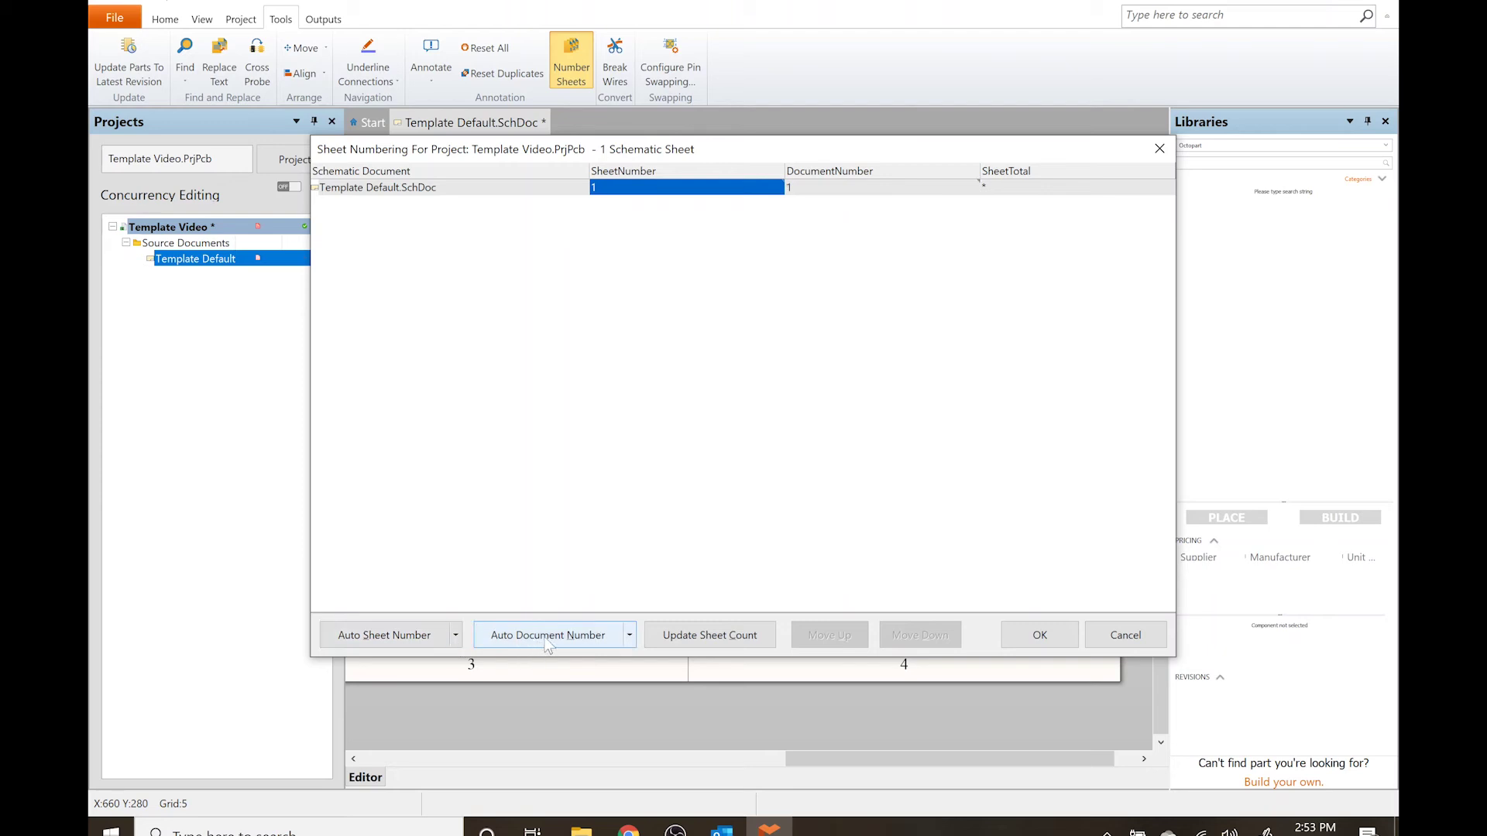
{"action": "left_click", "coordinate": [707, 638]}
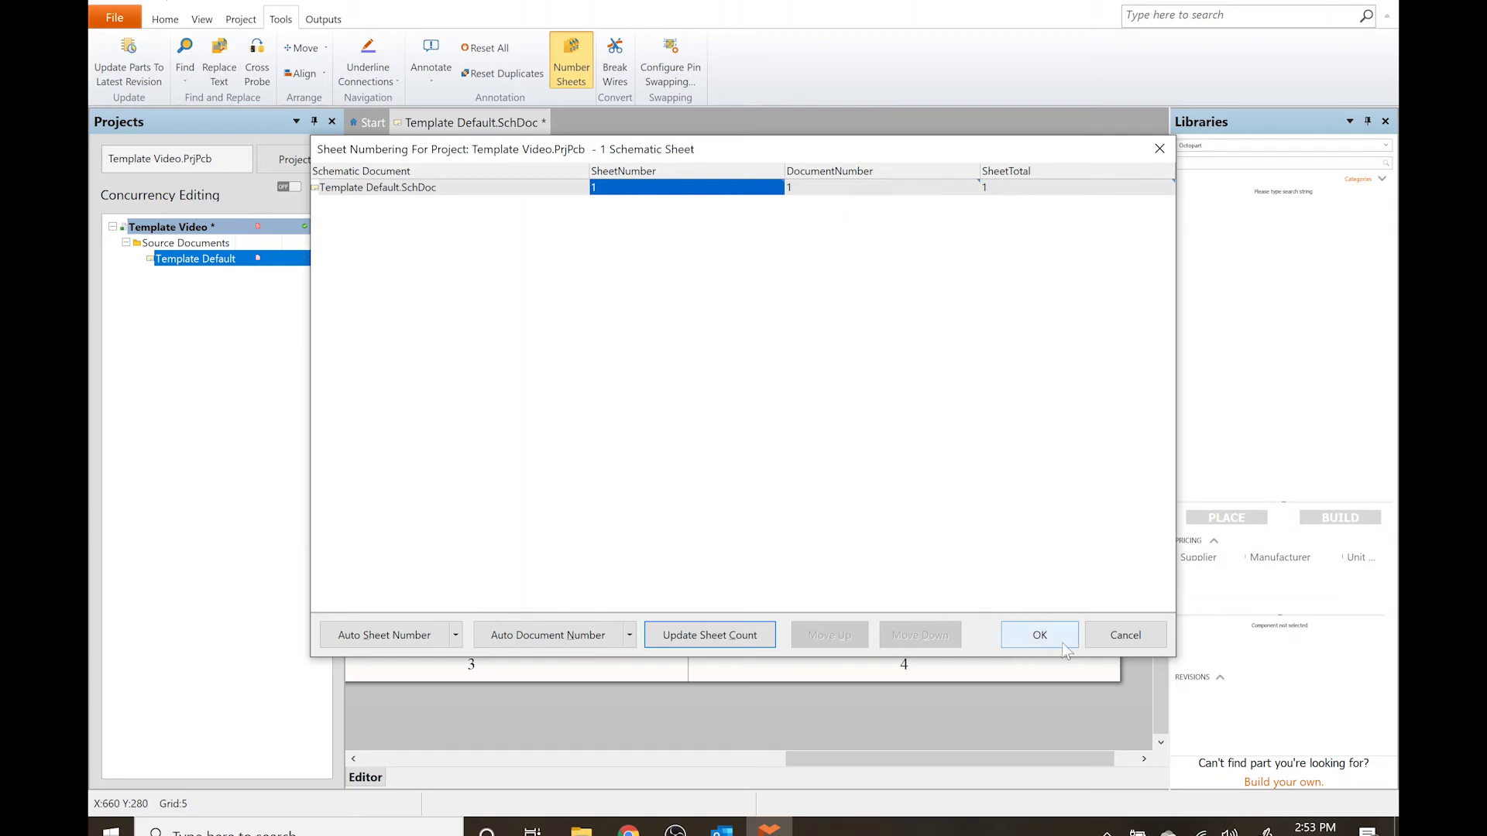
{"action": "left_click", "coordinate": [1035, 639]}
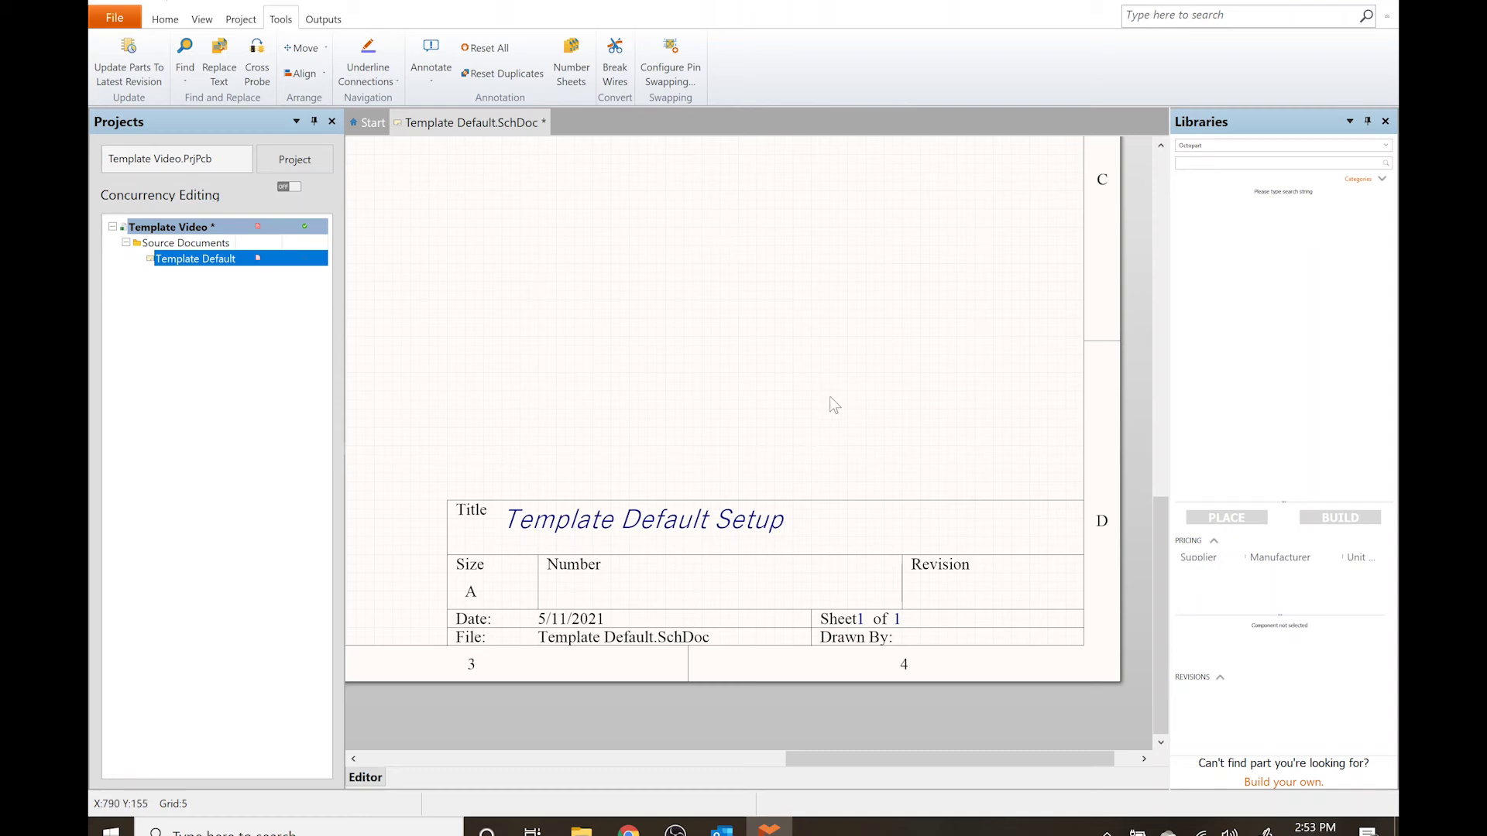
{"action": "key", "text": "t"}
{"action": "key", "text": "a"}
{"action": "key", "text": "n"}
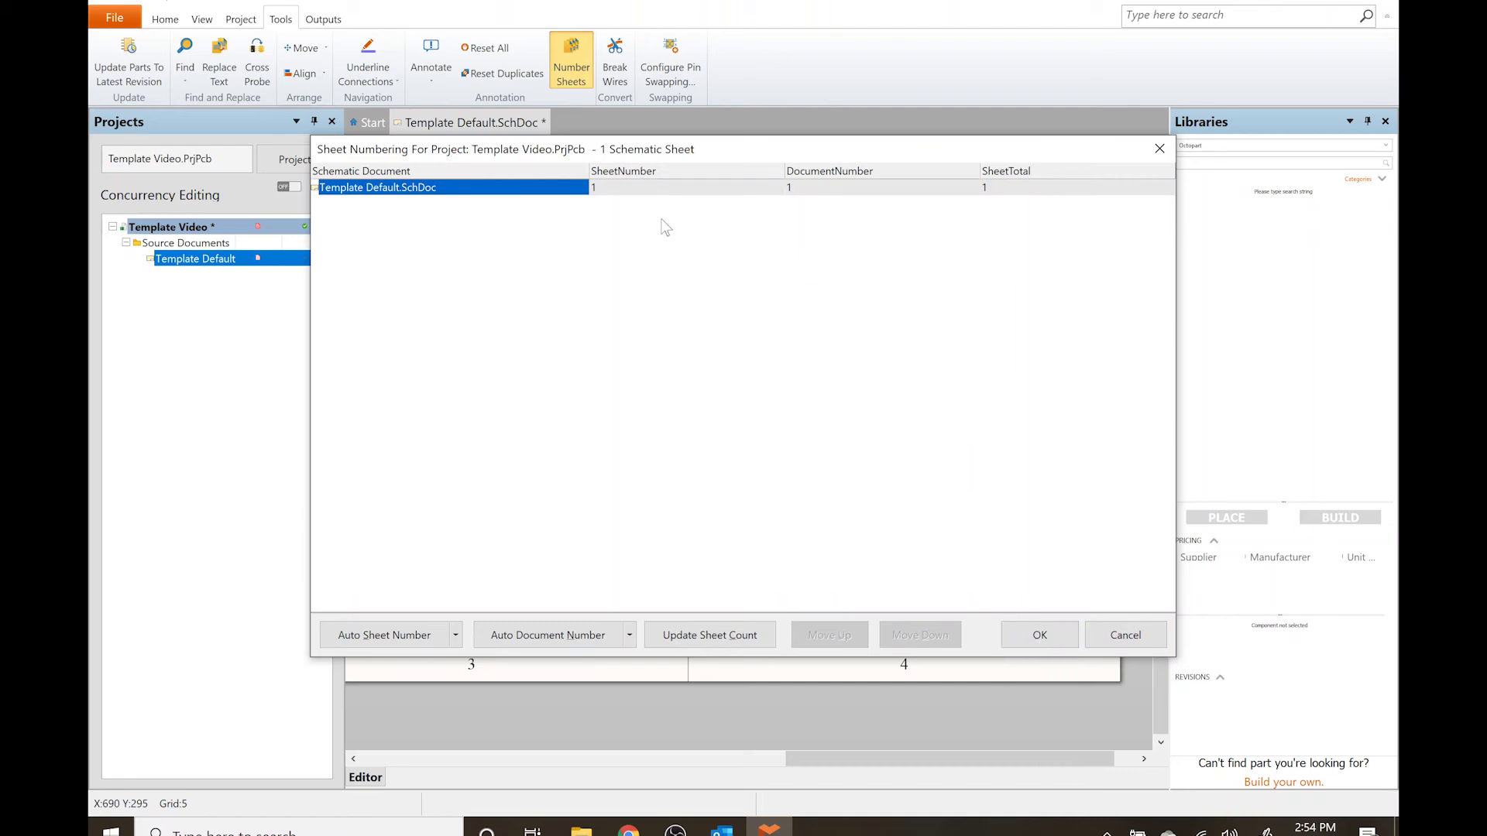
{"action": "left_click", "coordinate": [1053, 640]}
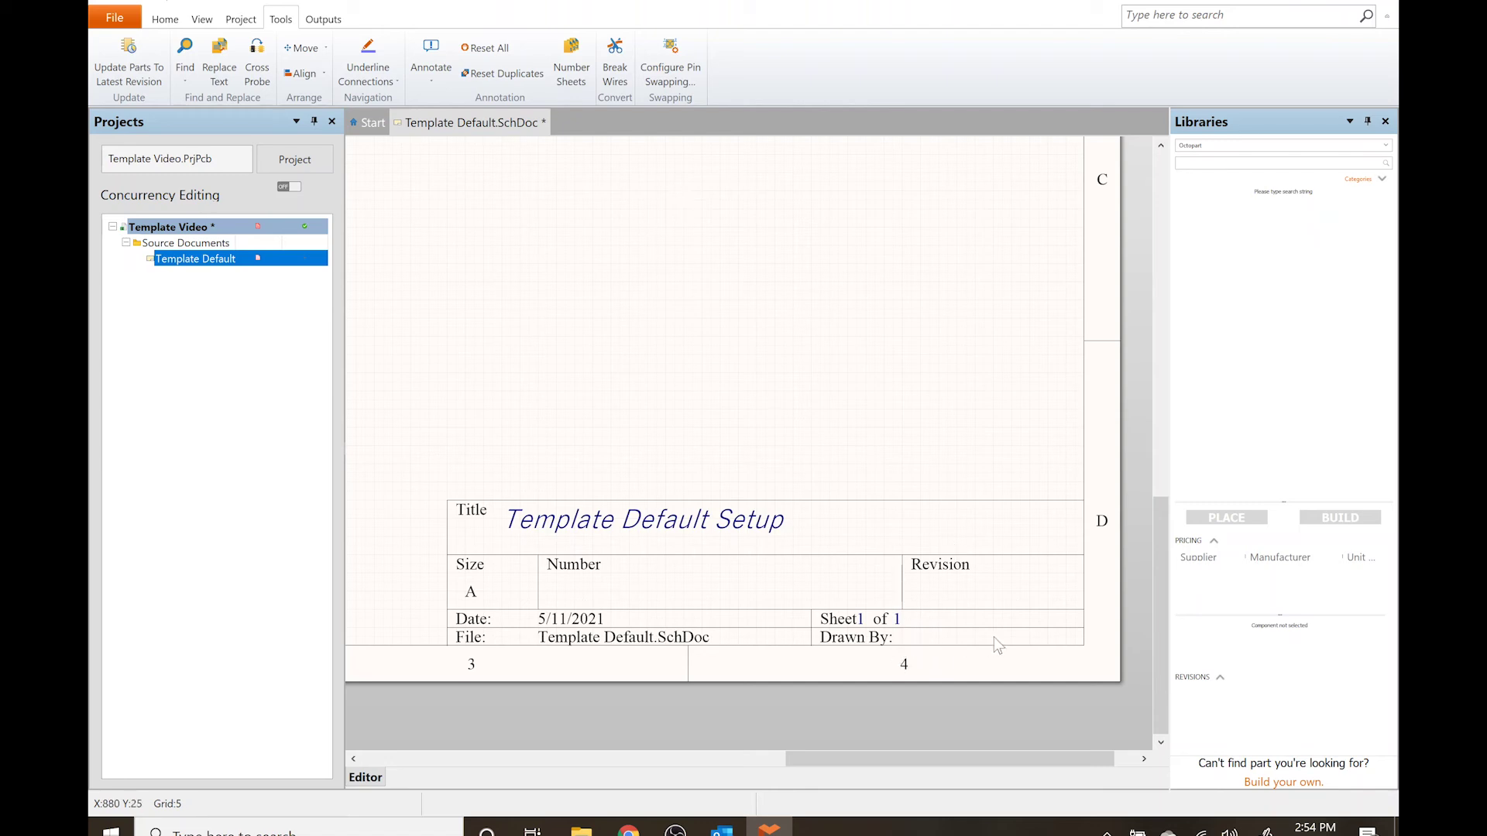
Enter the drafter's name as the DrawnBy document parameter value.
{"action": "left_click", "coordinate": [241, 18]}
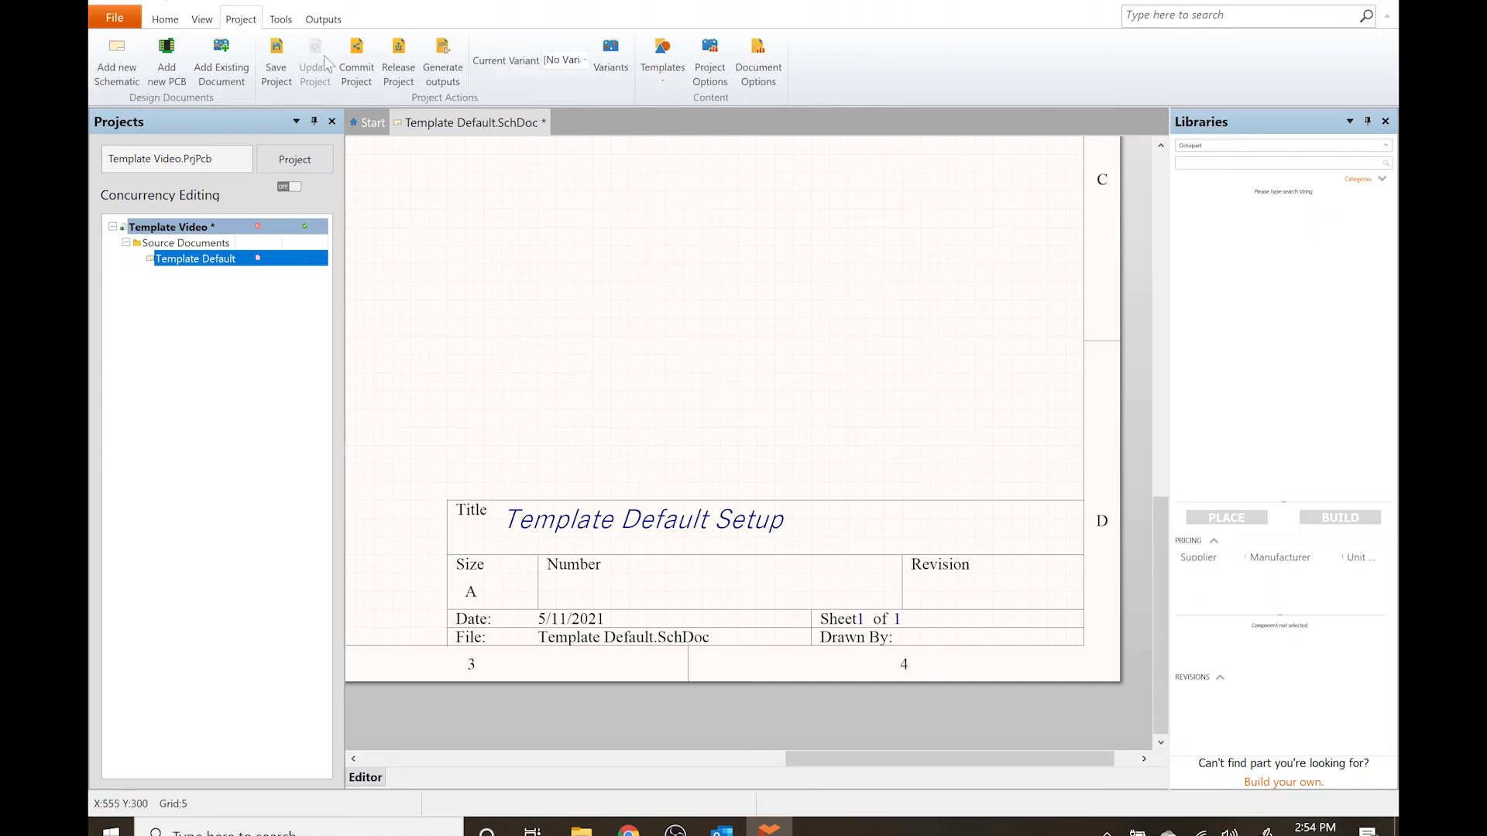
{"action": "left_click", "coordinate": [758, 61]}
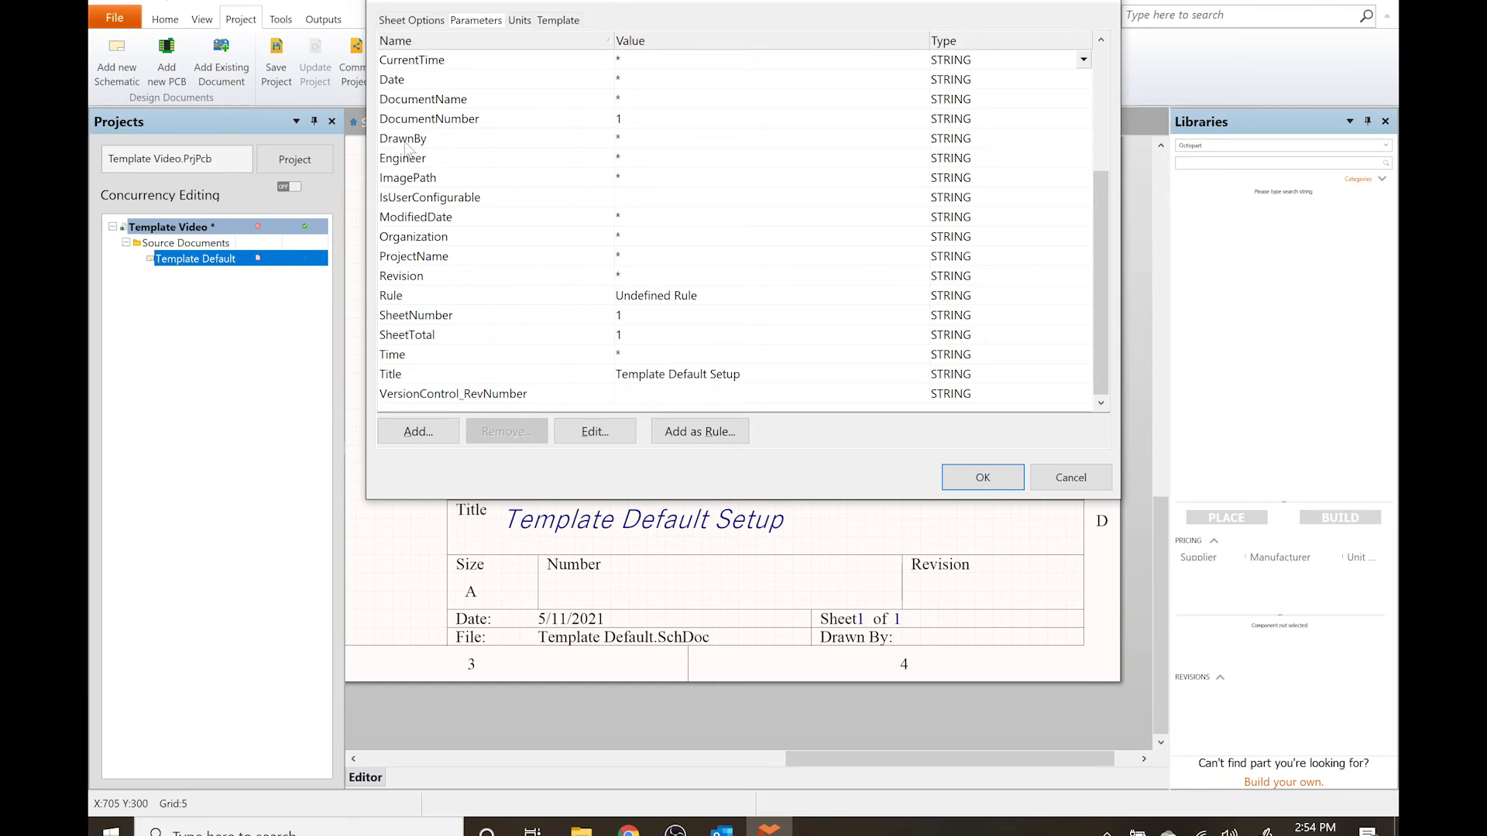
{"action": "left_click", "coordinate": [621, 138]}
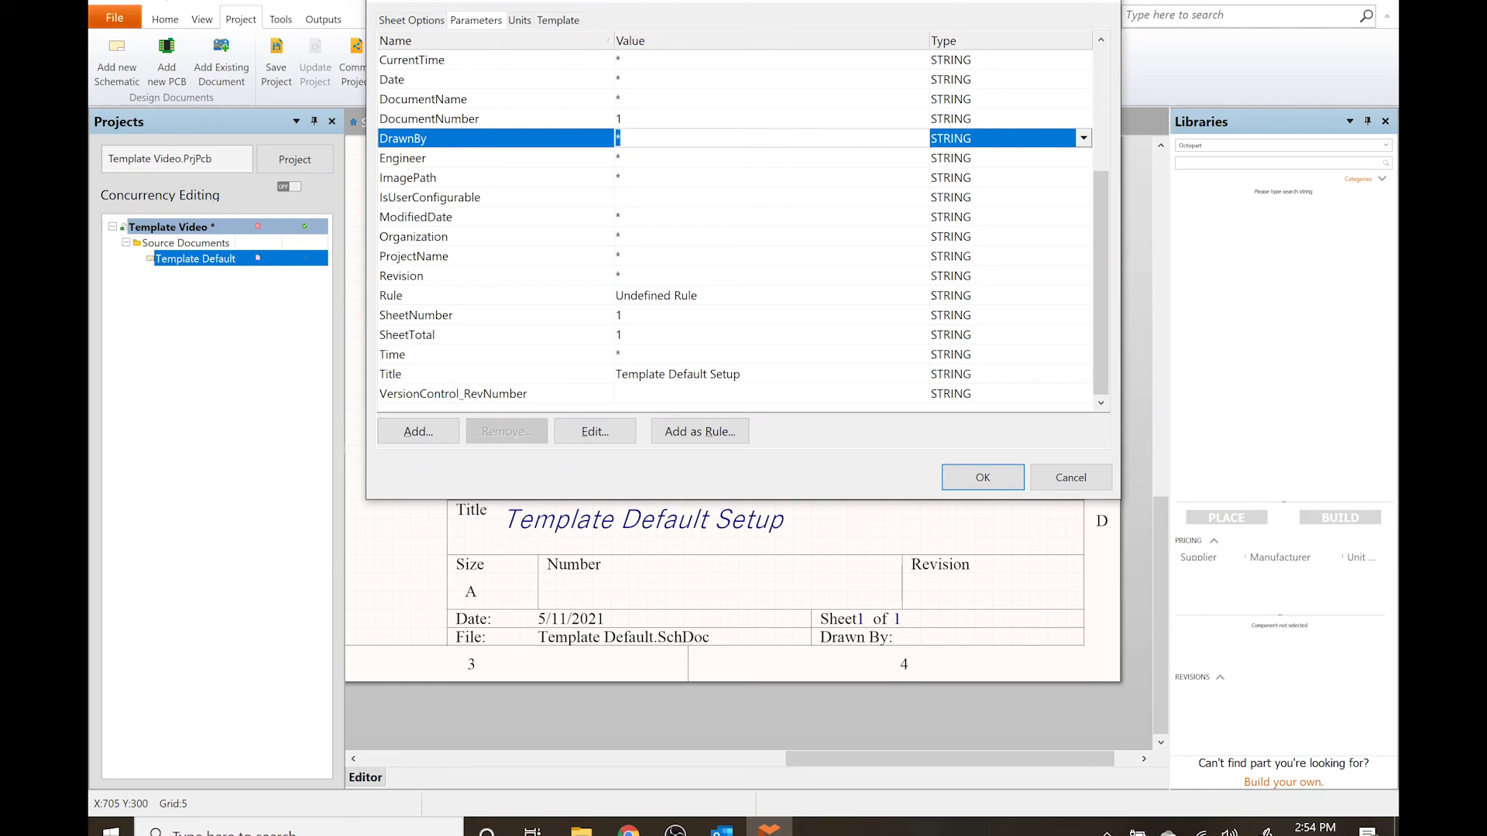
{"action": "type", "text": "Steve"}
{"action": "left_click", "coordinate": [997, 481]}
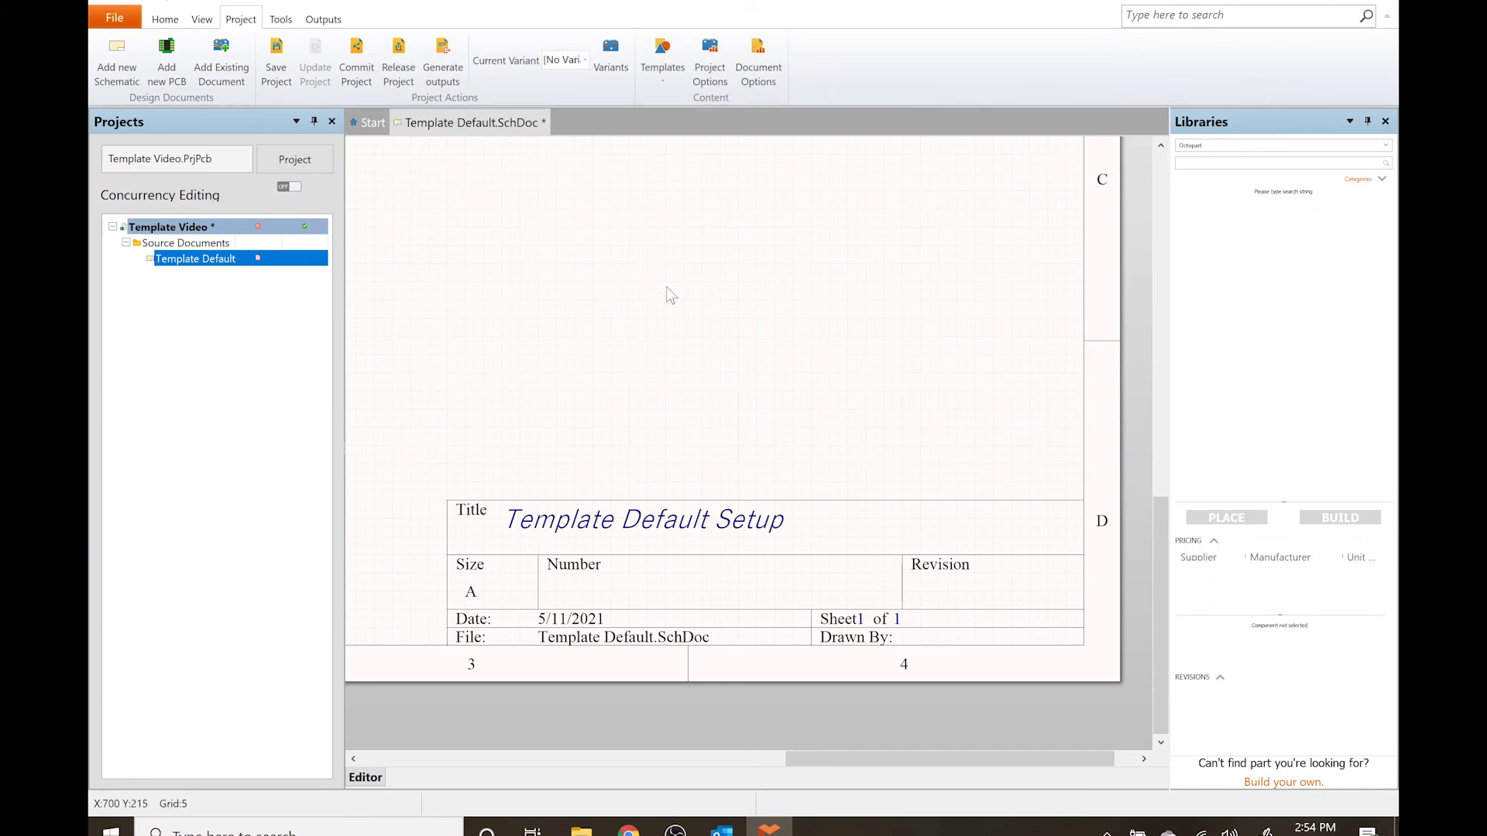
Cancel the shortcut text placement and restart it with the Home ribbon's Text String.
{"action": "key", "text": "p"}
{"action": "key", "text": "t"}
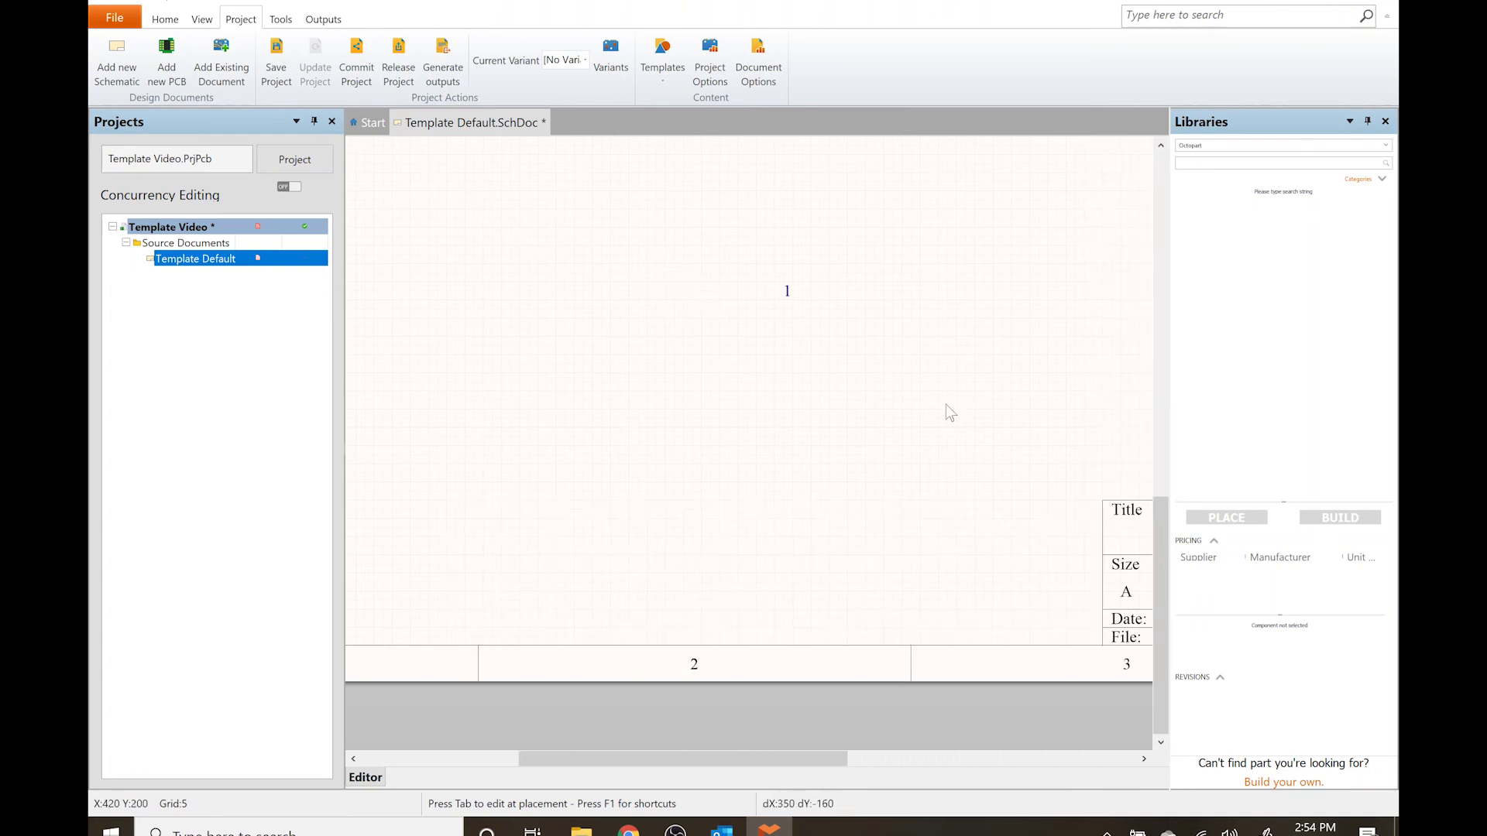
{"action": "key", "text": "Escape"}
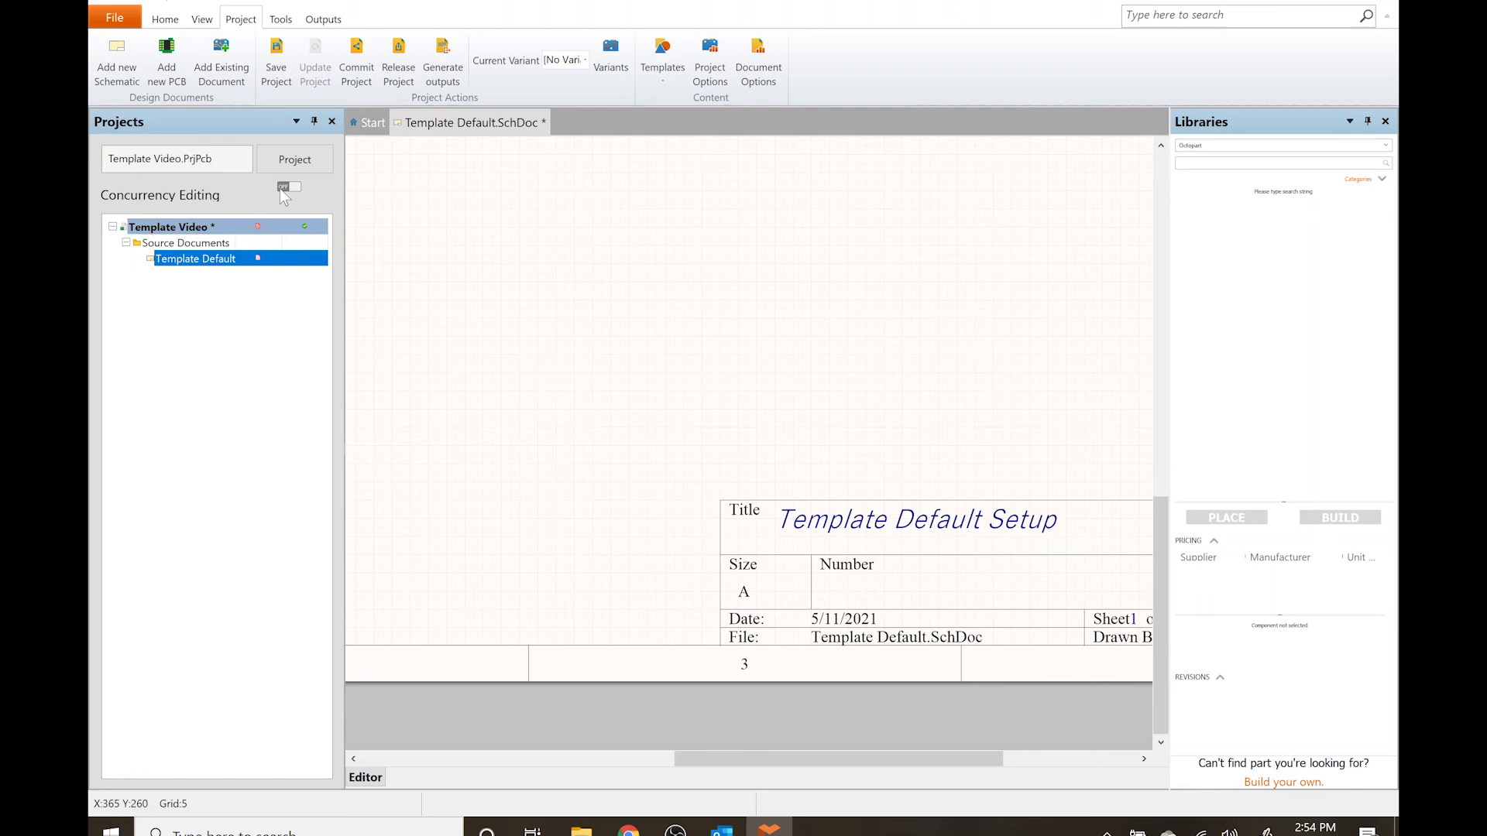
{"action": "left_click", "coordinate": [165, 18]}
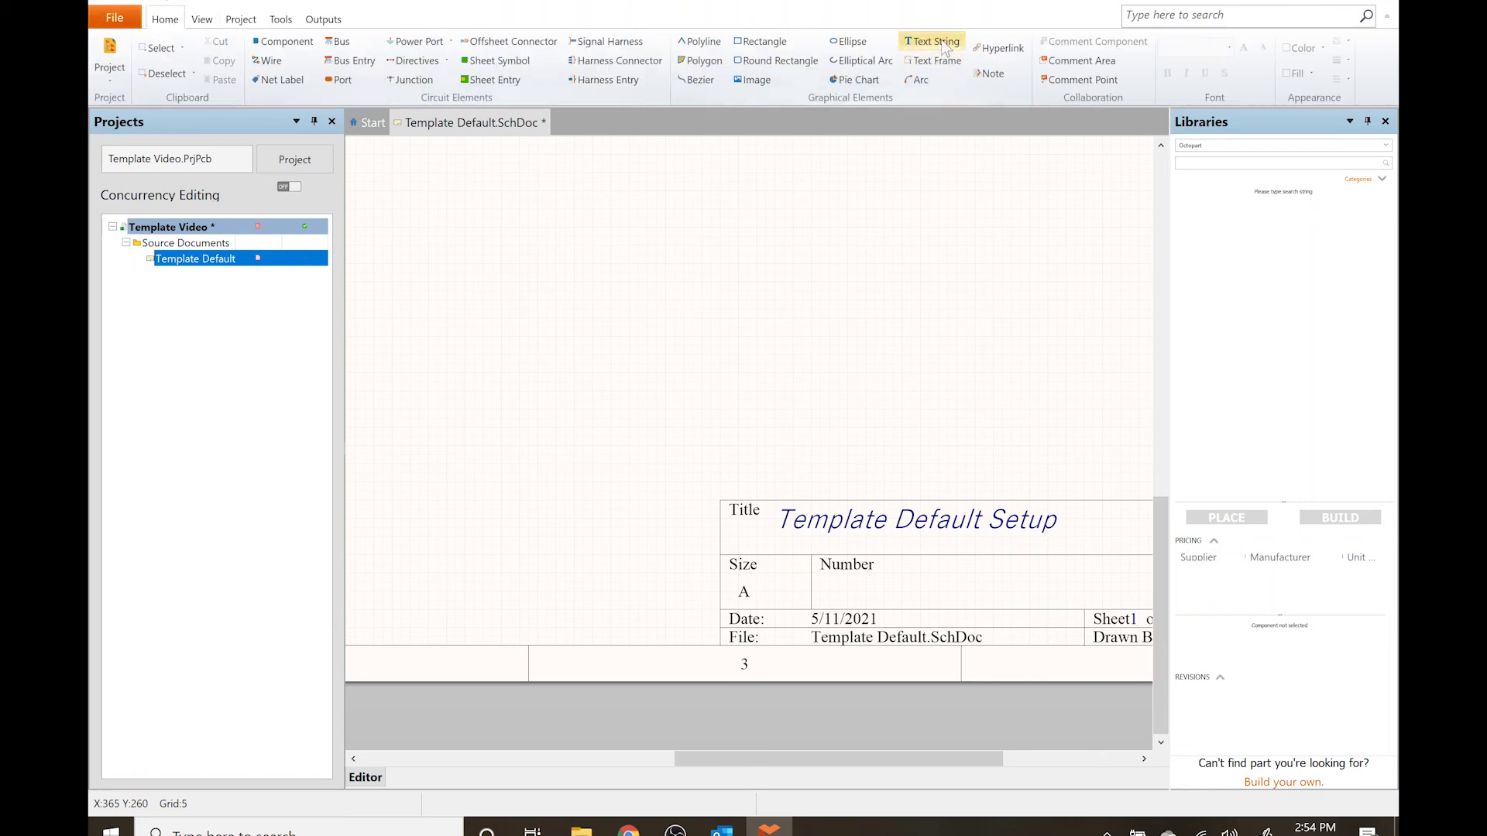
{"action": "left_click", "coordinate": [943, 44]}
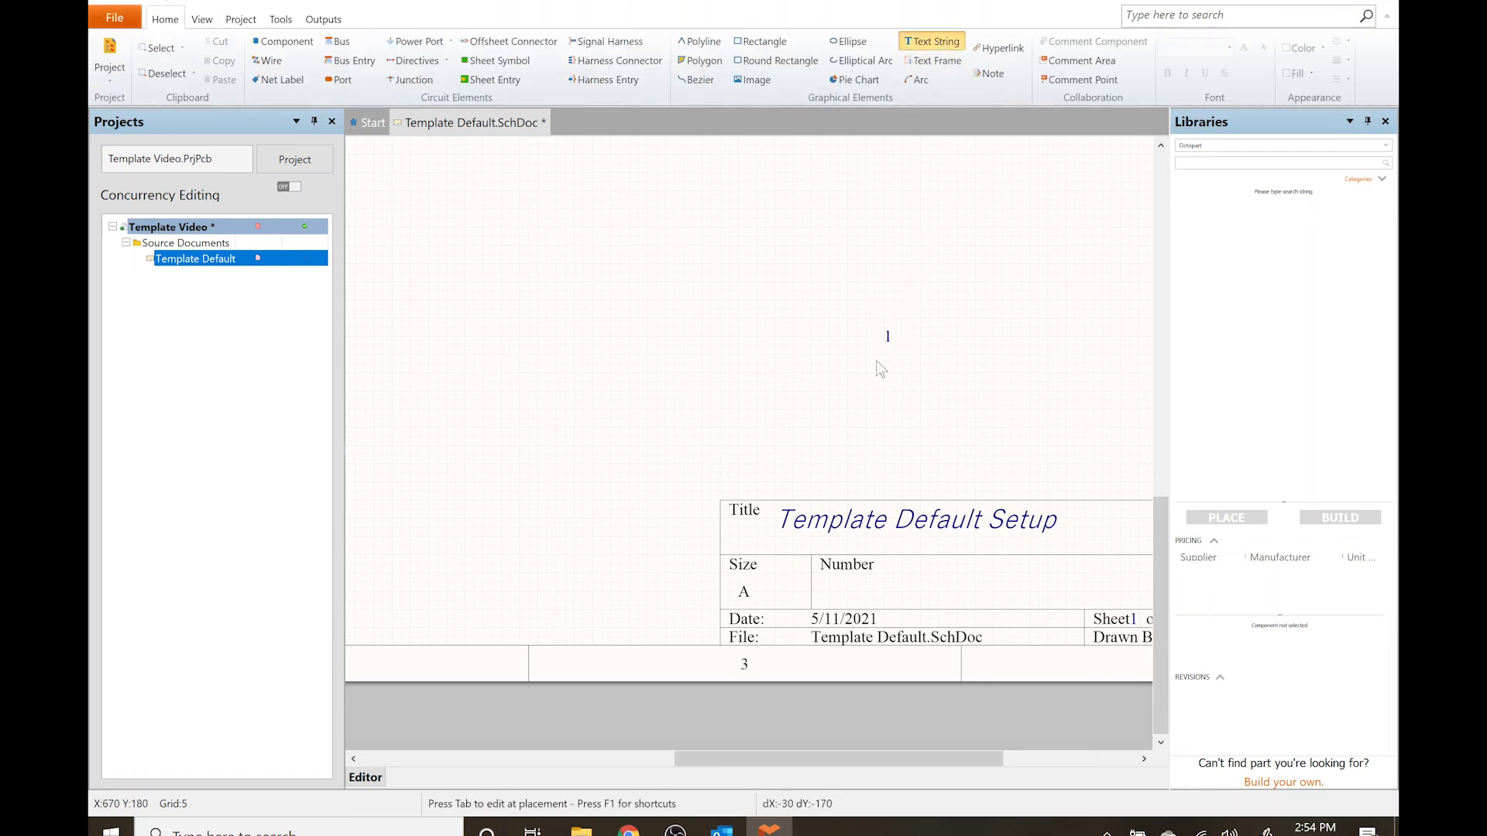
{"action": "scroll", "coordinate": [875, 360], "scroll_direction": "right", "scroll_amount": 3}
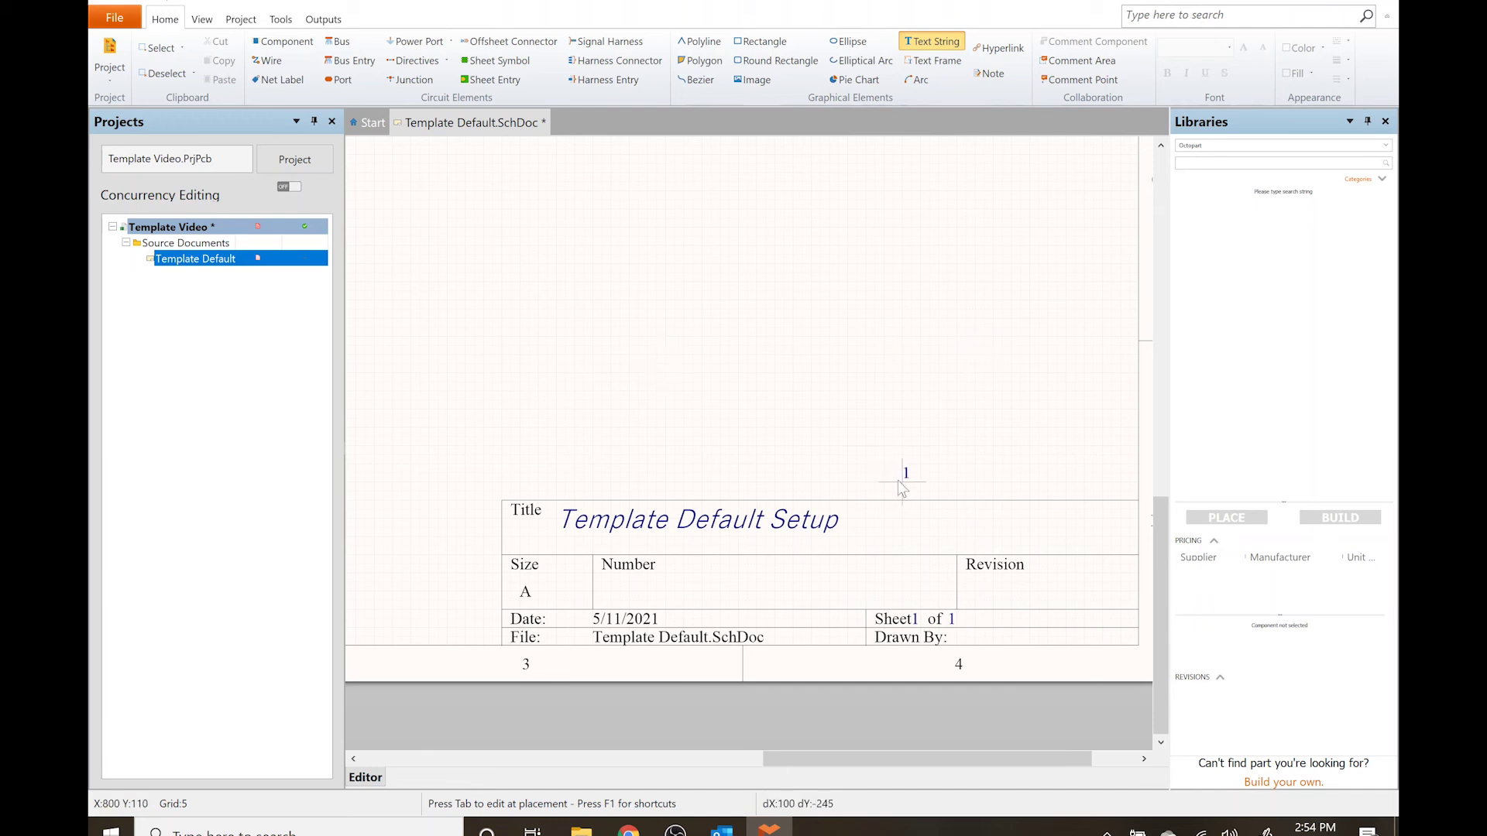
{"action": "scroll", "coordinate": [852, 442], "scroll_direction": "down", "scroll_amount": 1, "text": "ctrl"}
{"action": "scroll", "coordinate": [1144, 560], "scroll_direction": "up", "scroll_amount": 1, "text": "ctrl"}
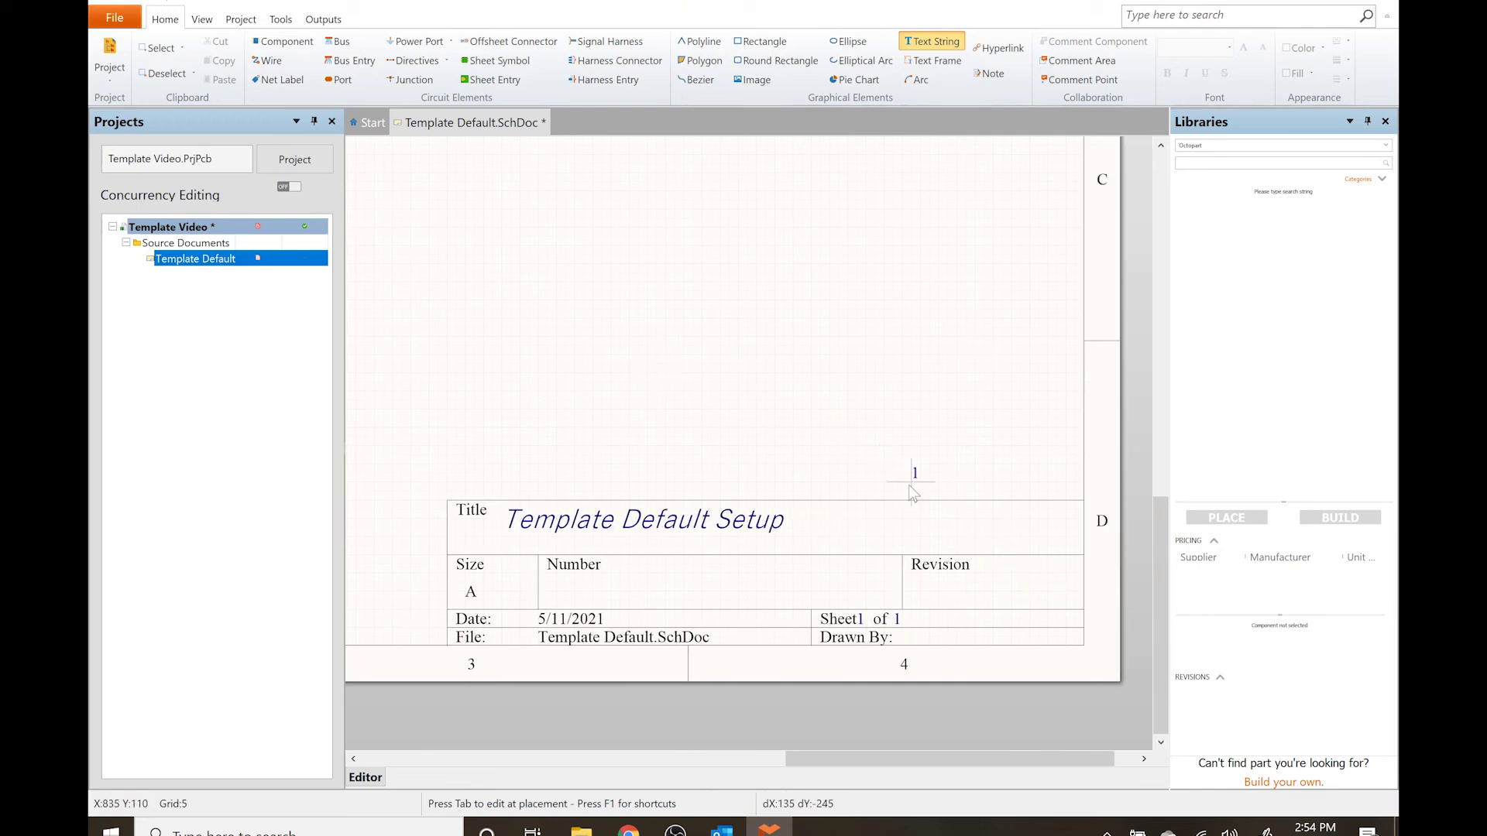
Set the floating text to =DrawnBy and place it in the Drawn By cell.
{"action": "key", "text": "Tab"}
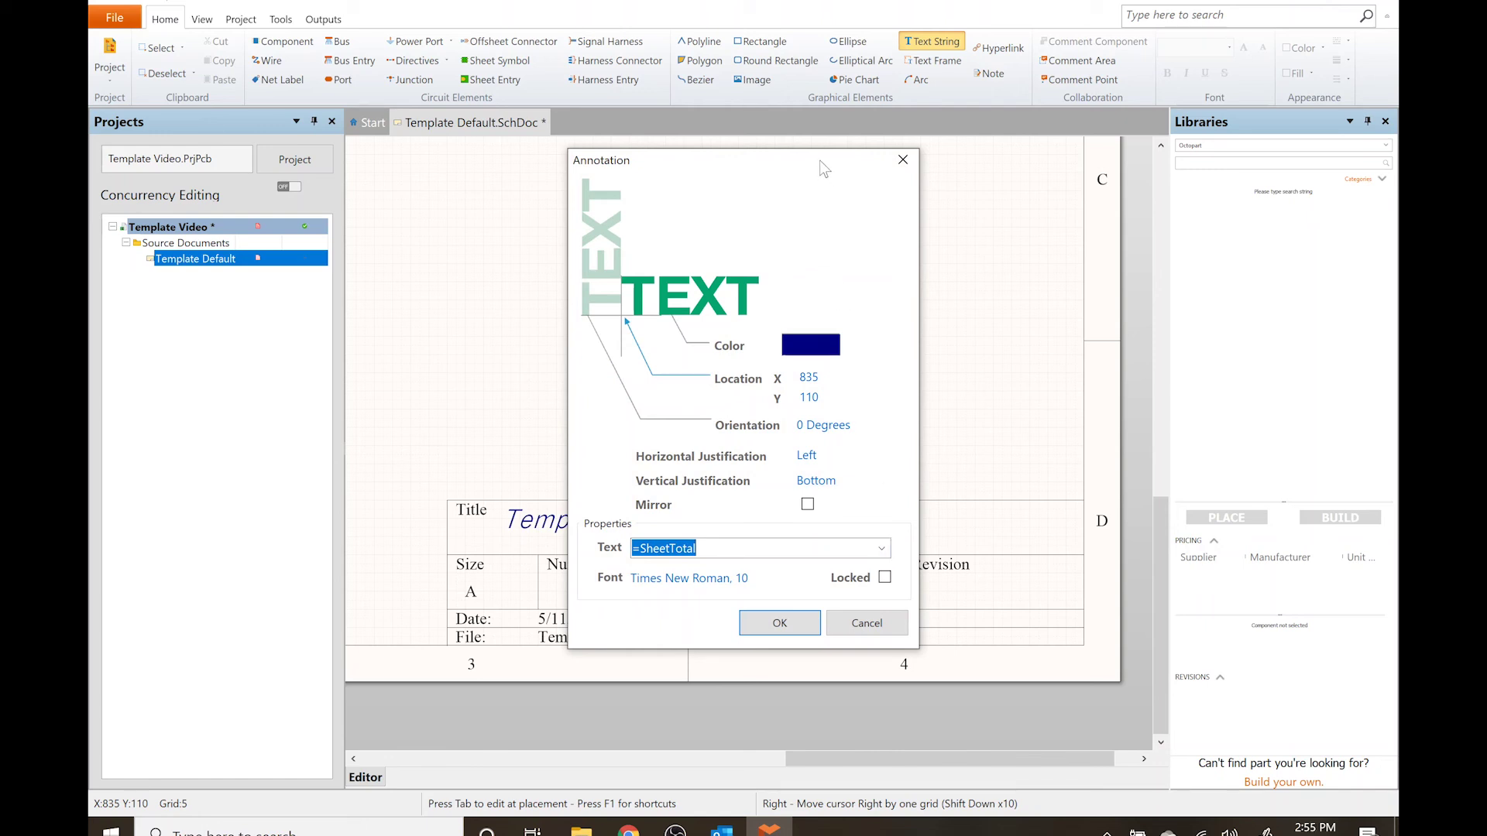
{"action": "left_click_drag", "start_coordinate": [823, 165], "coordinate": [687, 156]}
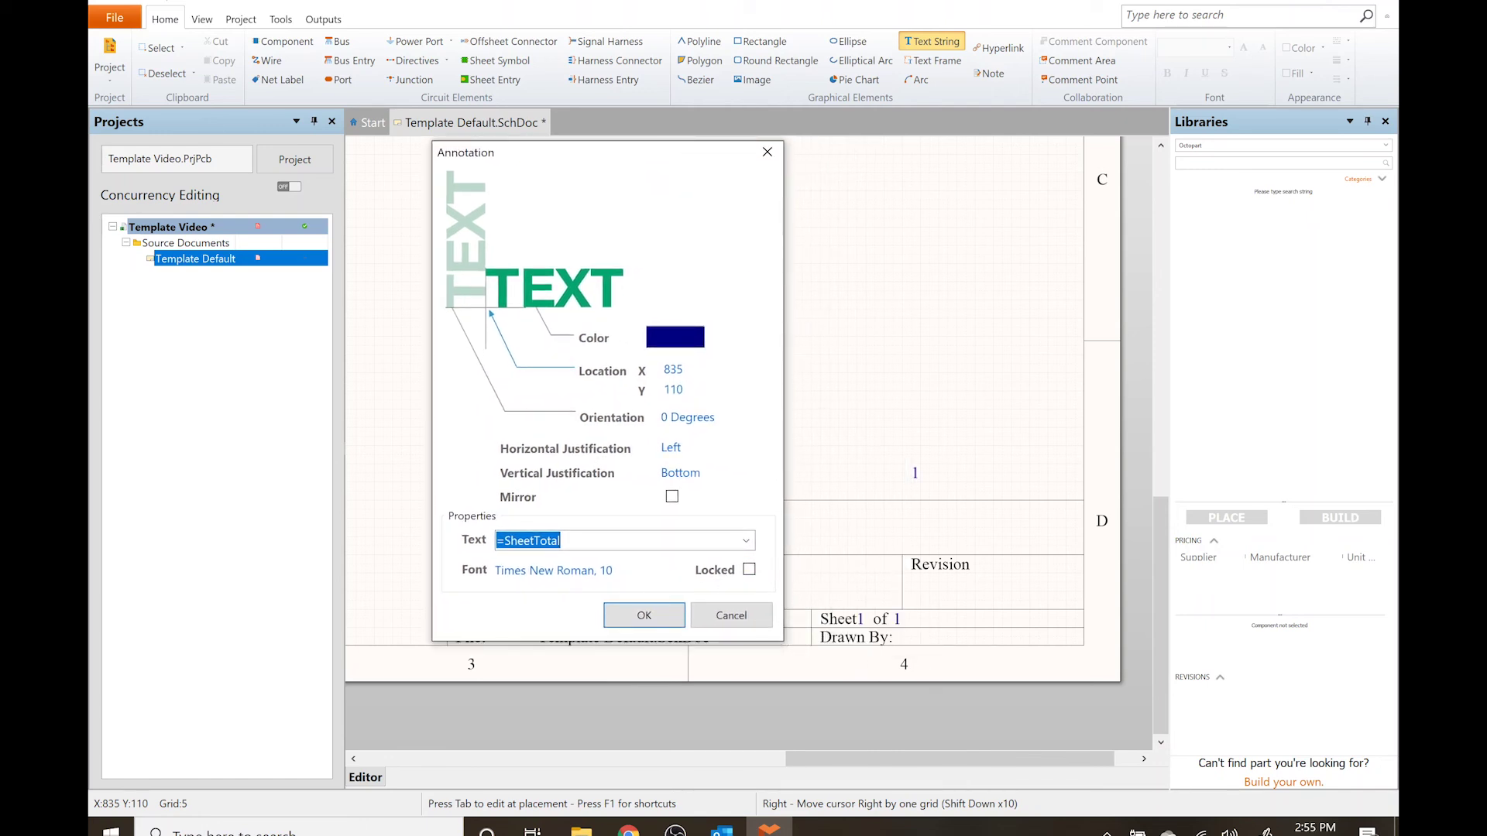
{"action": "left_click", "coordinate": [746, 540]}
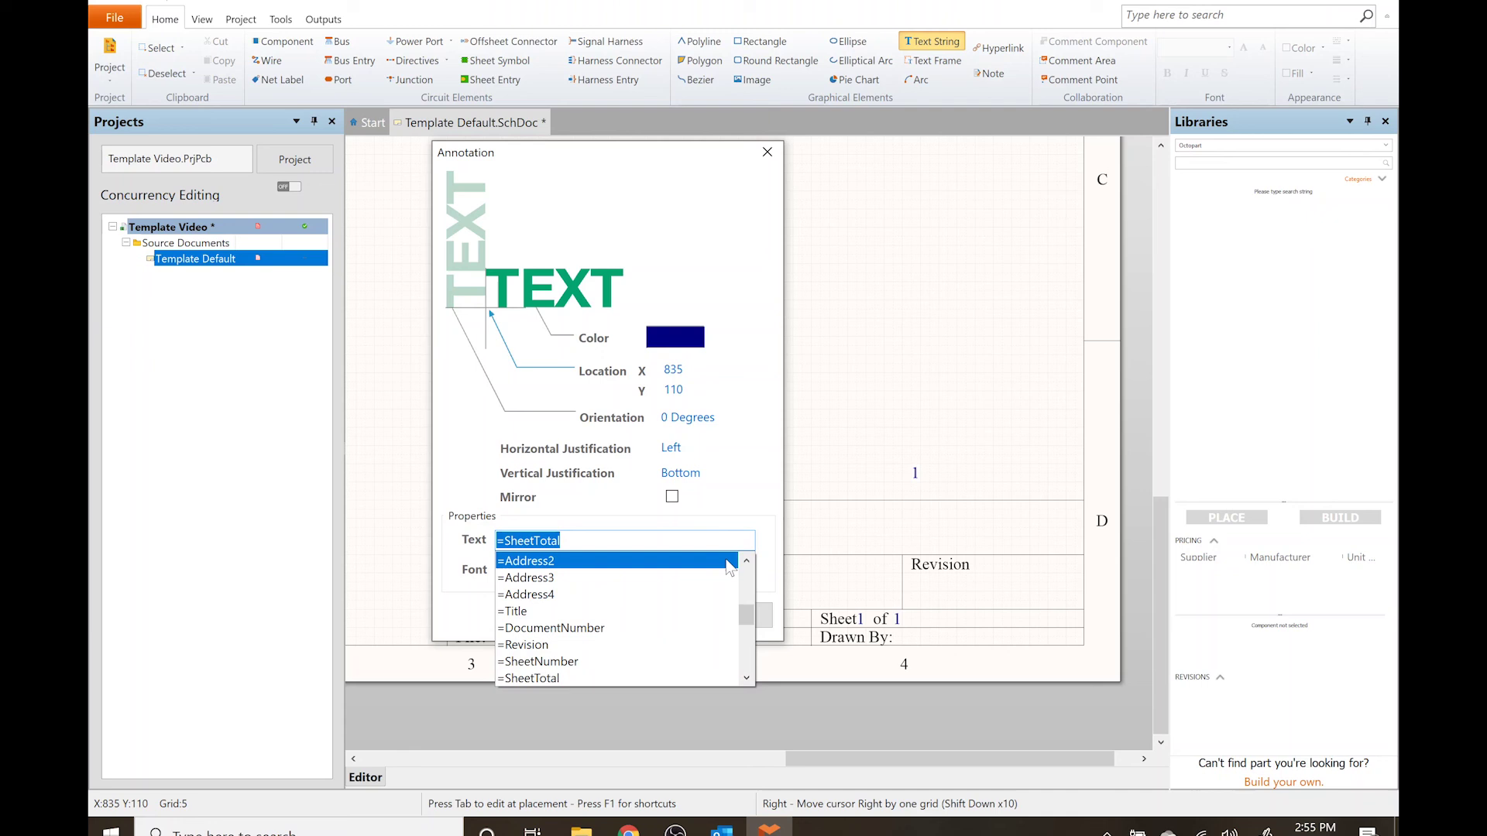
{"action": "left_click", "coordinate": [746, 598]}
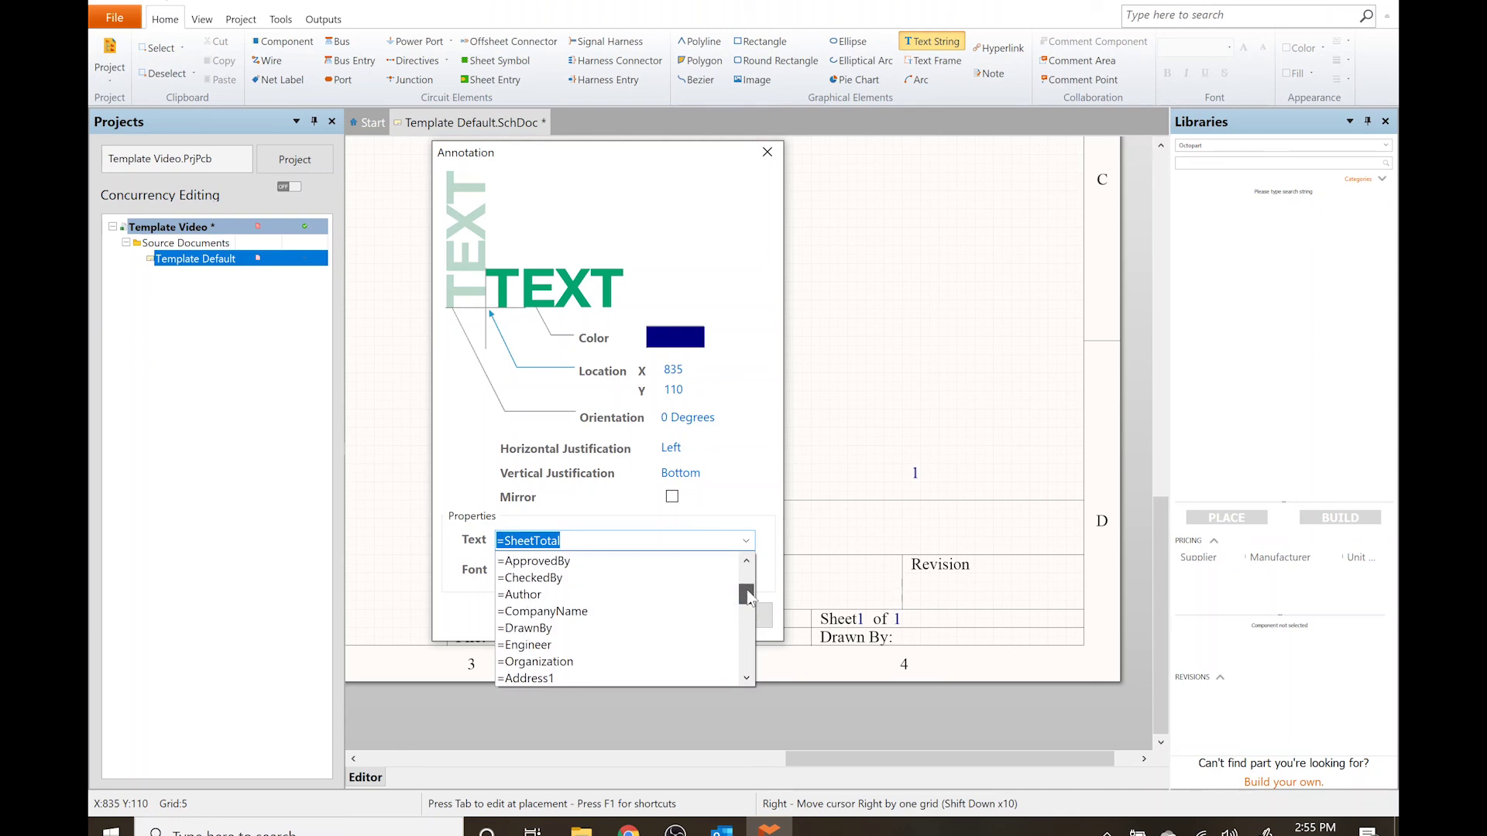
{"action": "left_click", "coordinate": [644, 628]}
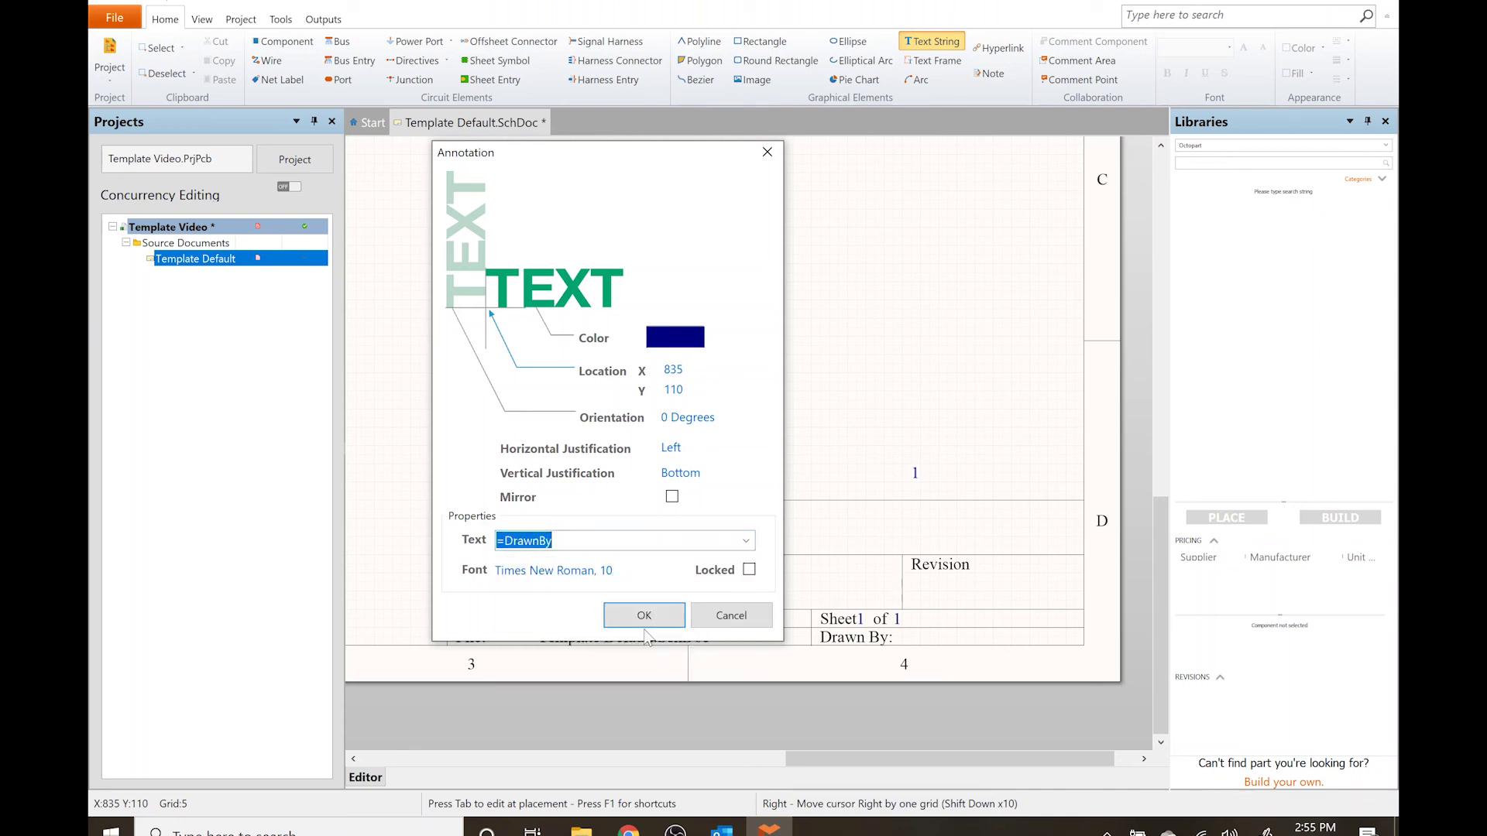
{"action": "left_click", "coordinate": [649, 618]}
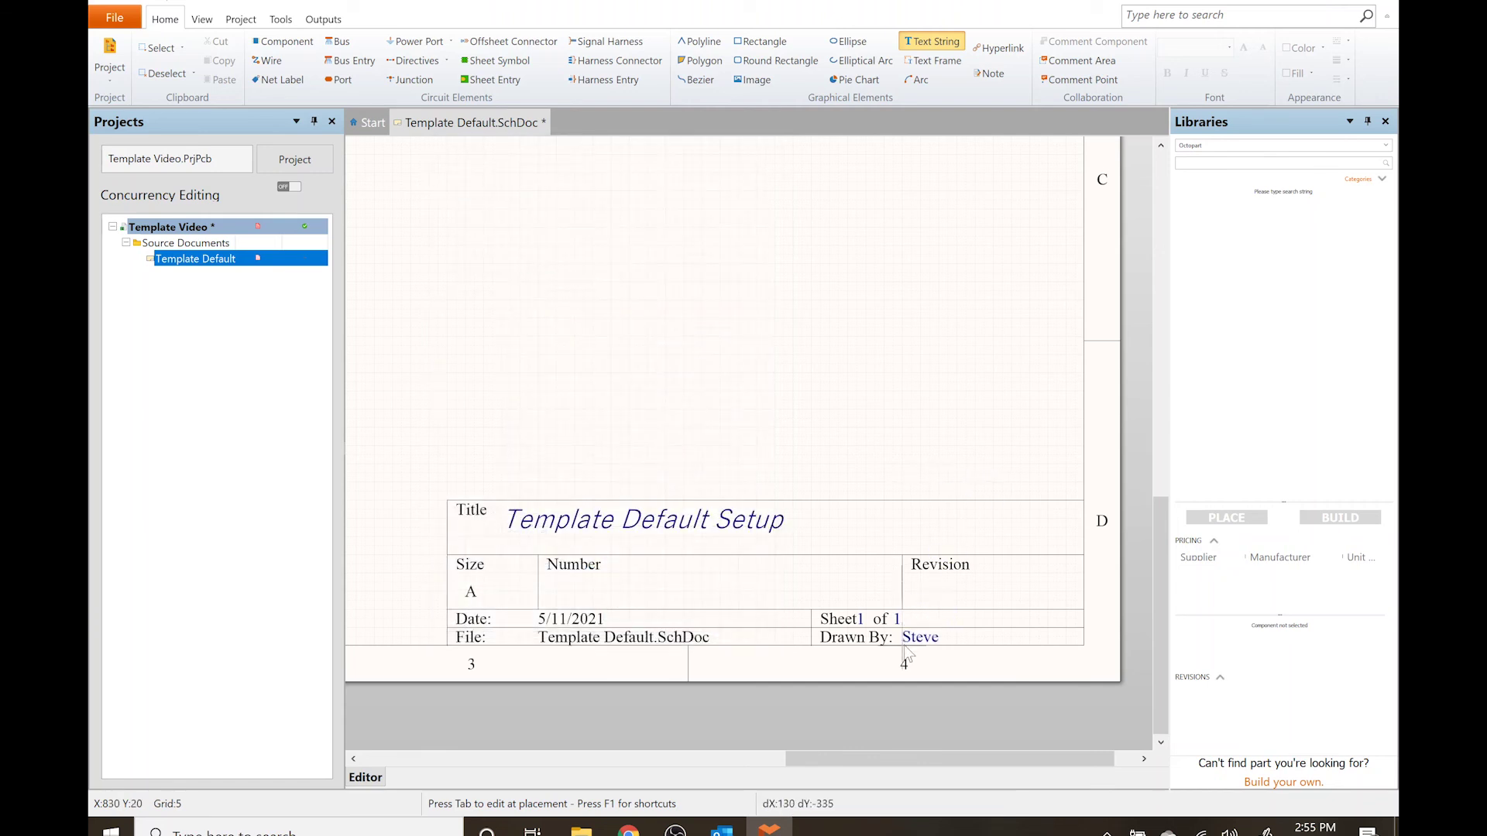
{"action": "left_click", "coordinate": [904, 652]}
Start a new text string and move its properties off the Revision area.
{"action": "key", "text": "Escape"}
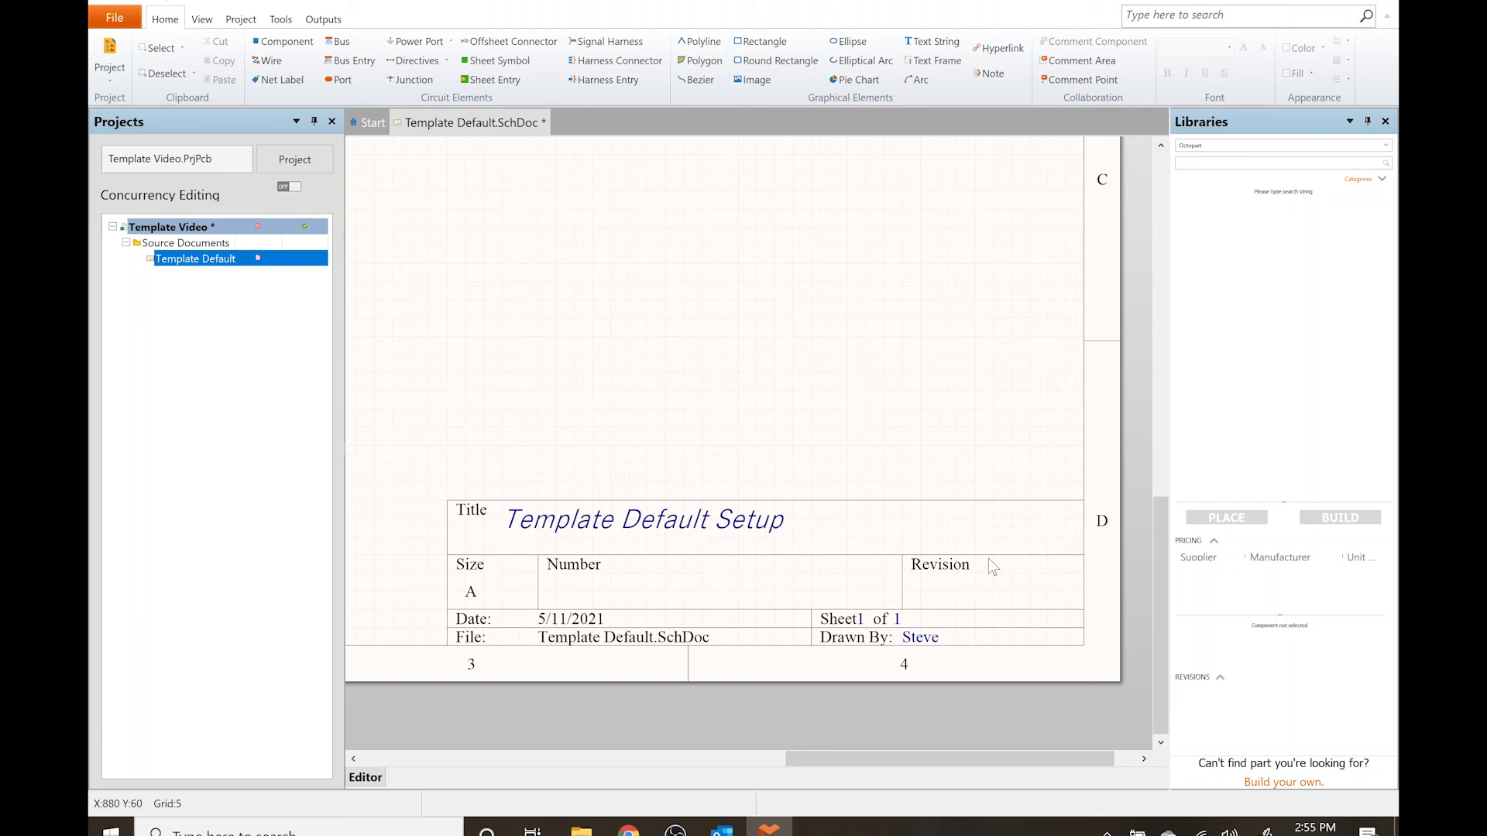
{"action": "left_click", "coordinate": [934, 41]}
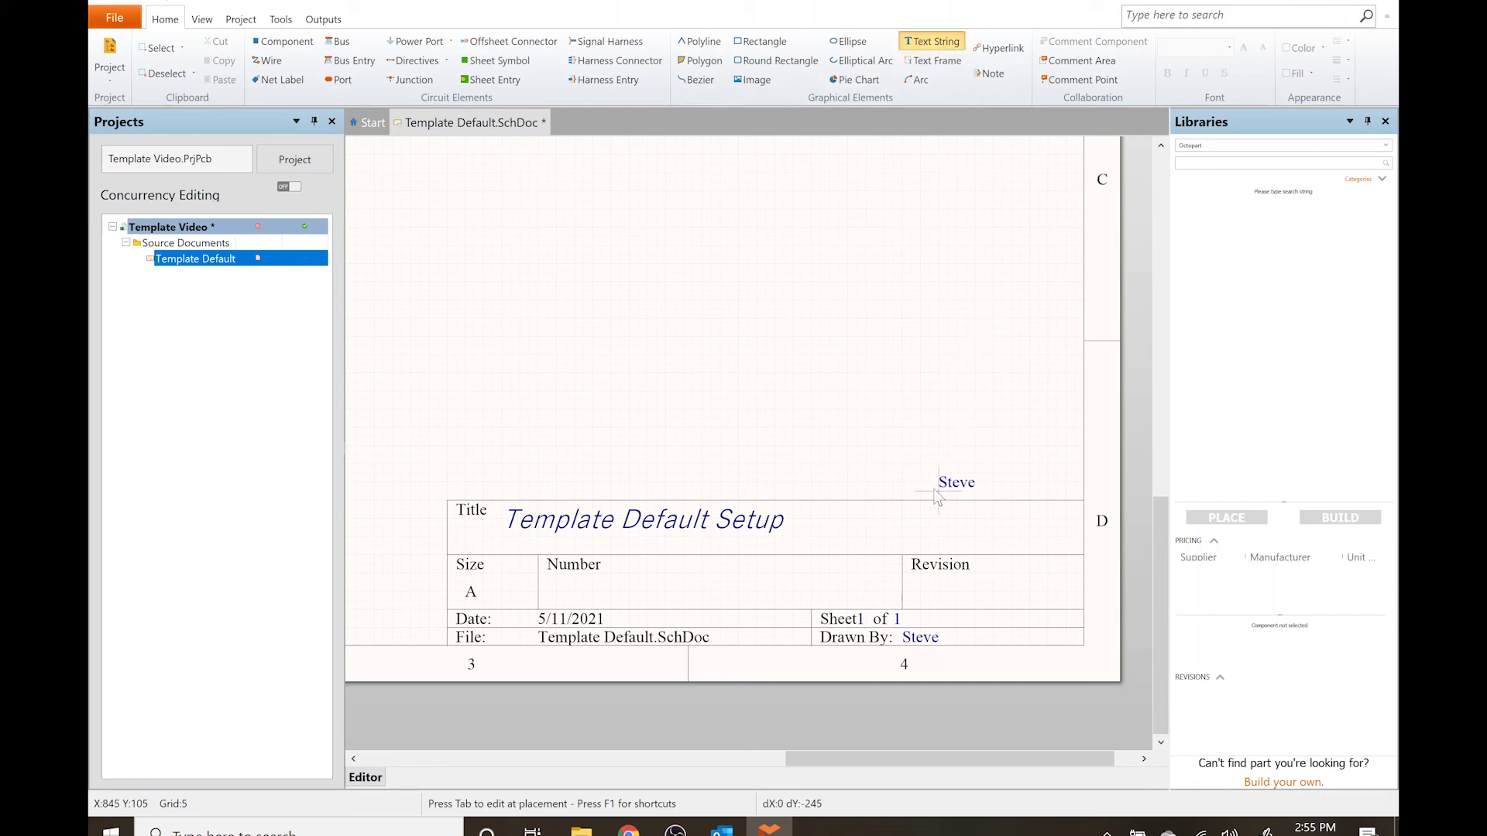
{"action": "key", "text": "Tab"}
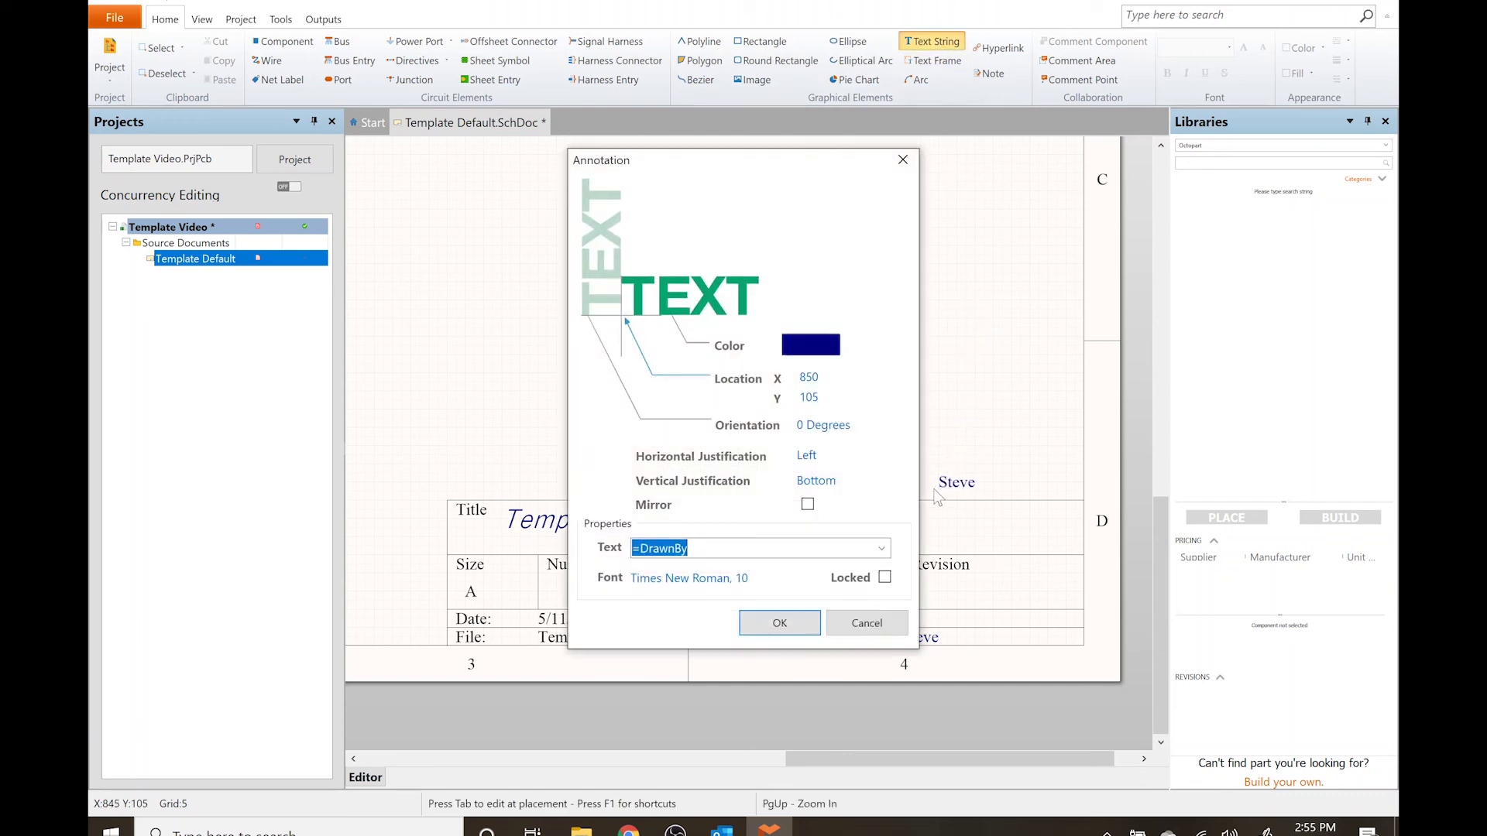
{"action": "left_click", "coordinate": [881, 549]}
{"action": "left_click_drag", "start_coordinate": [830, 159], "coordinate": [654, 170]}
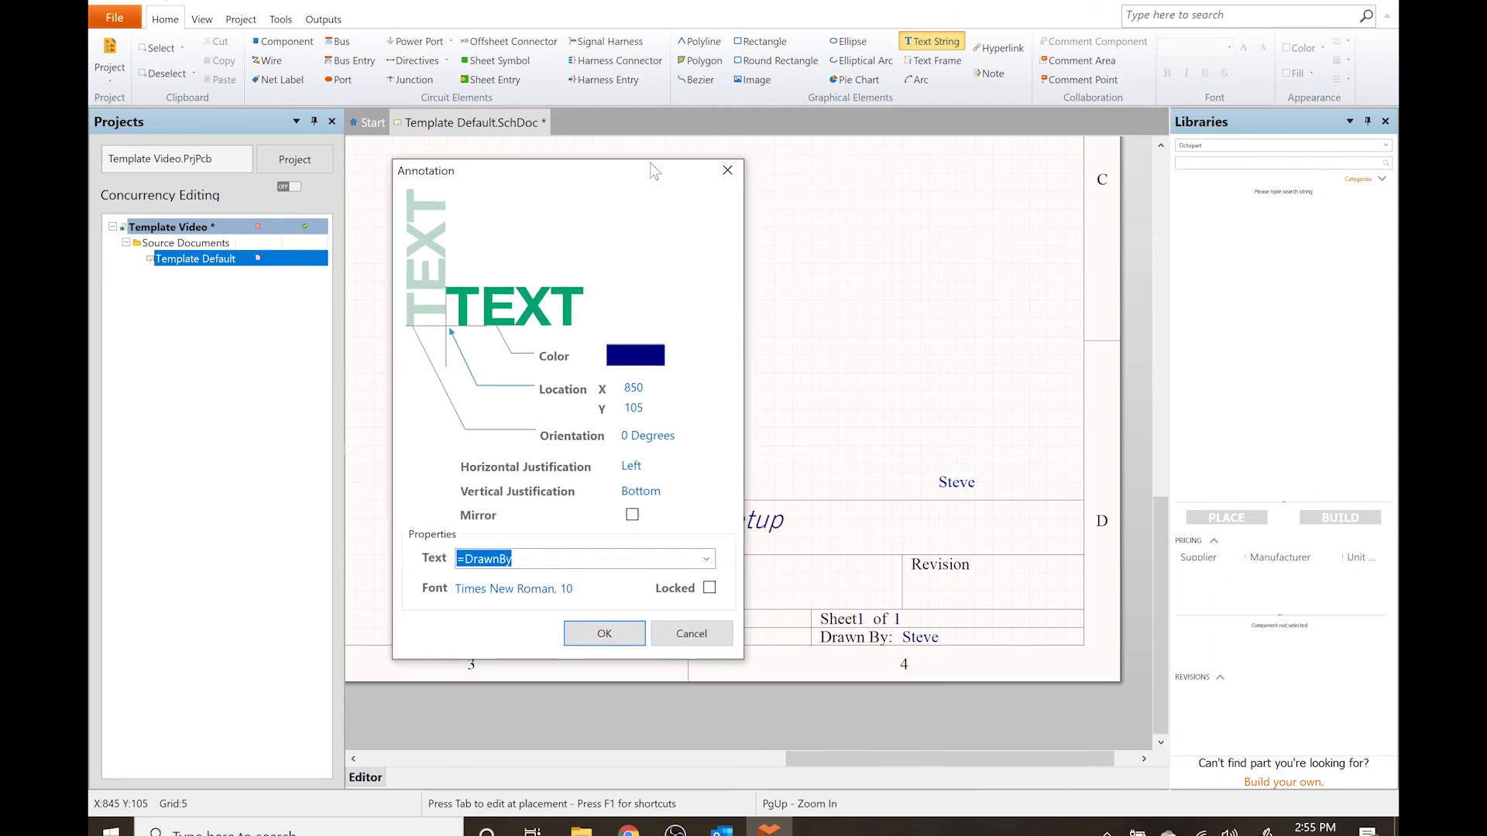
Set the text to =Revision and place it under the Revision heading.
{"action": "left_click", "coordinate": [707, 559]}
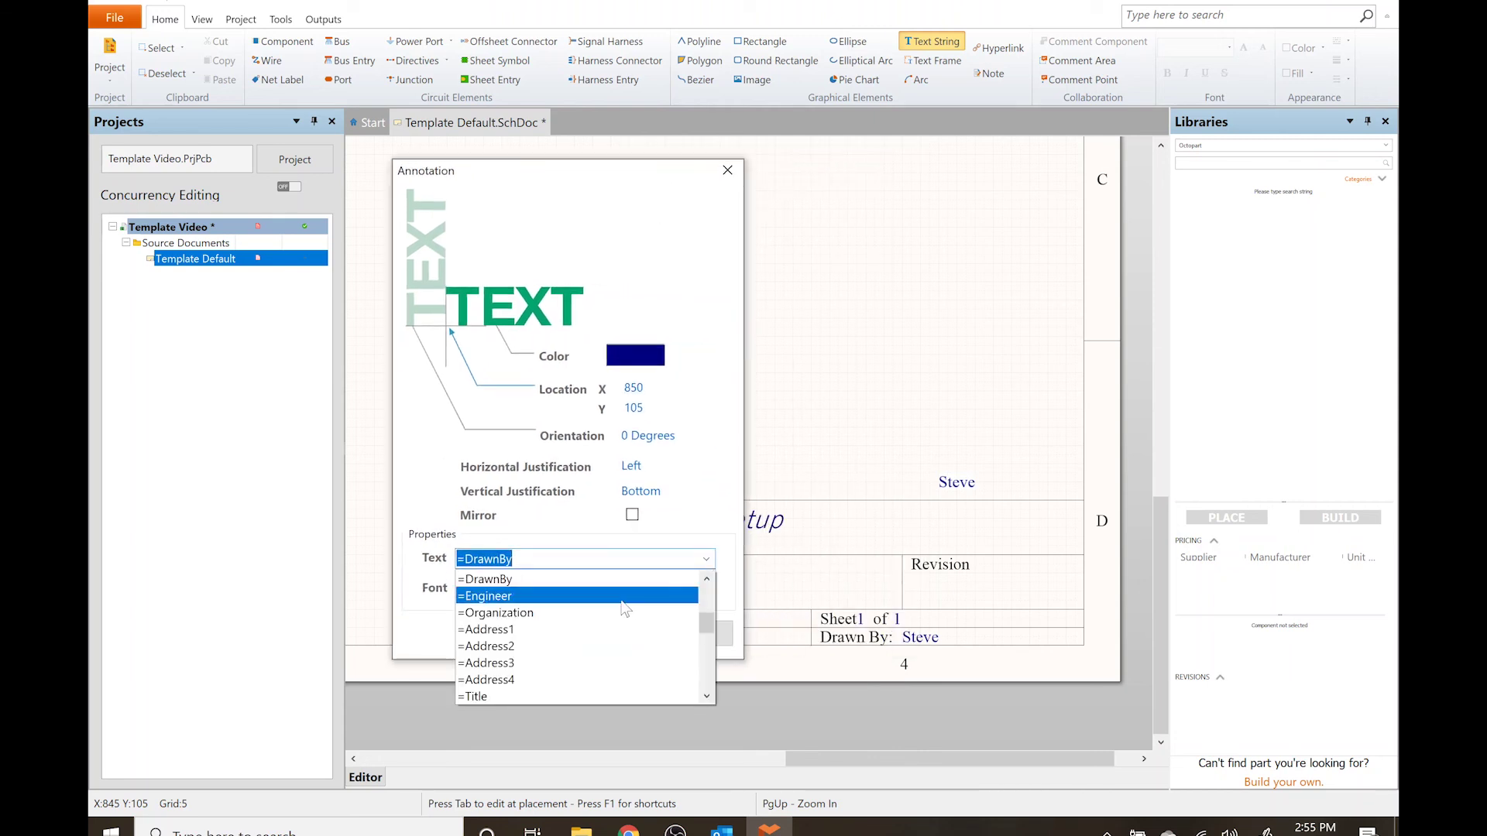
{"action": "left_click_drag", "start_coordinate": [706, 624], "coordinate": [706, 596]}
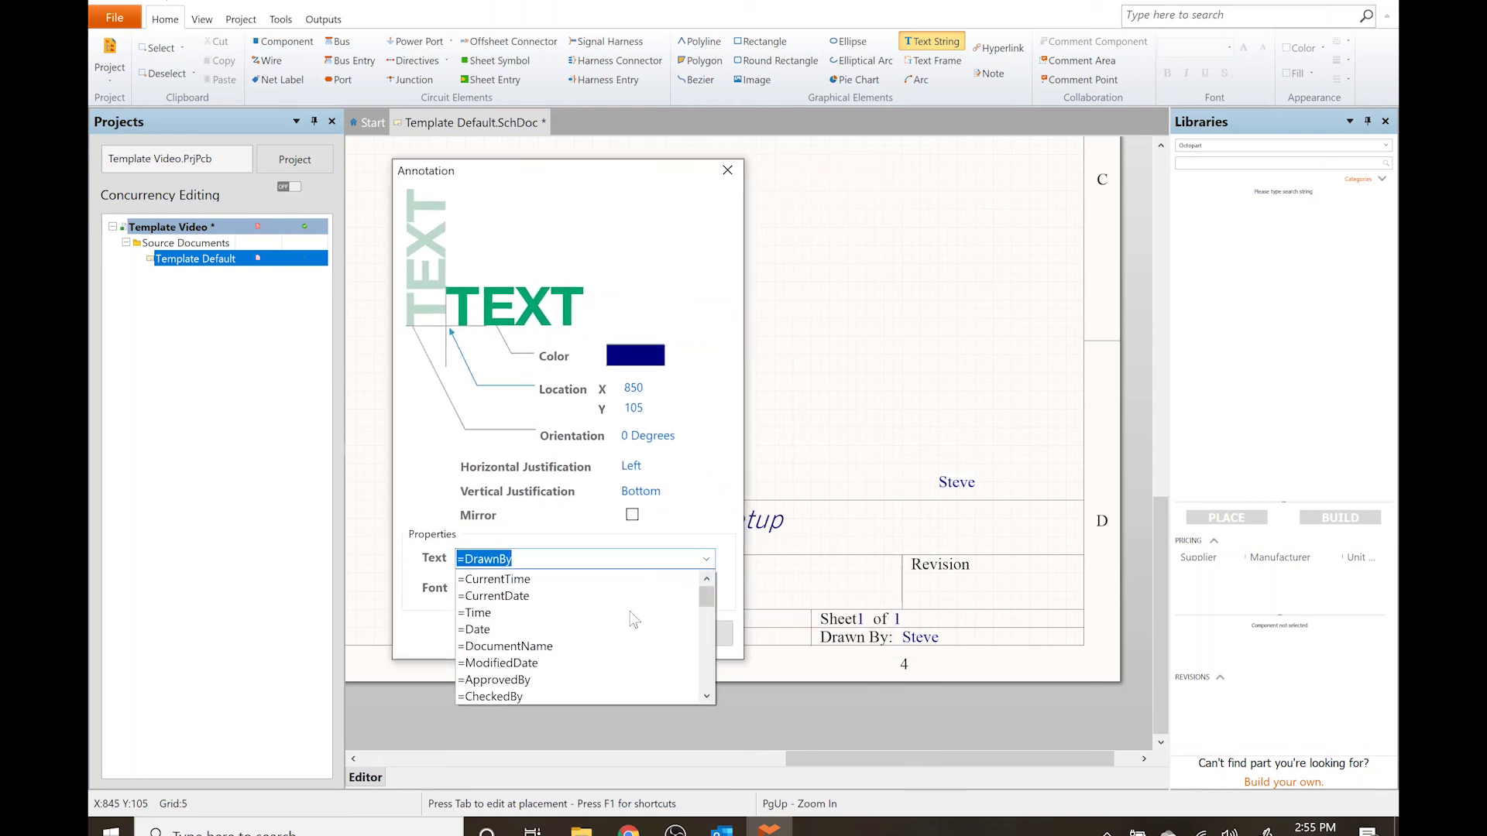
{"action": "scroll", "coordinate": [591, 616], "scroll_direction": "down", "scroll_amount": 3}
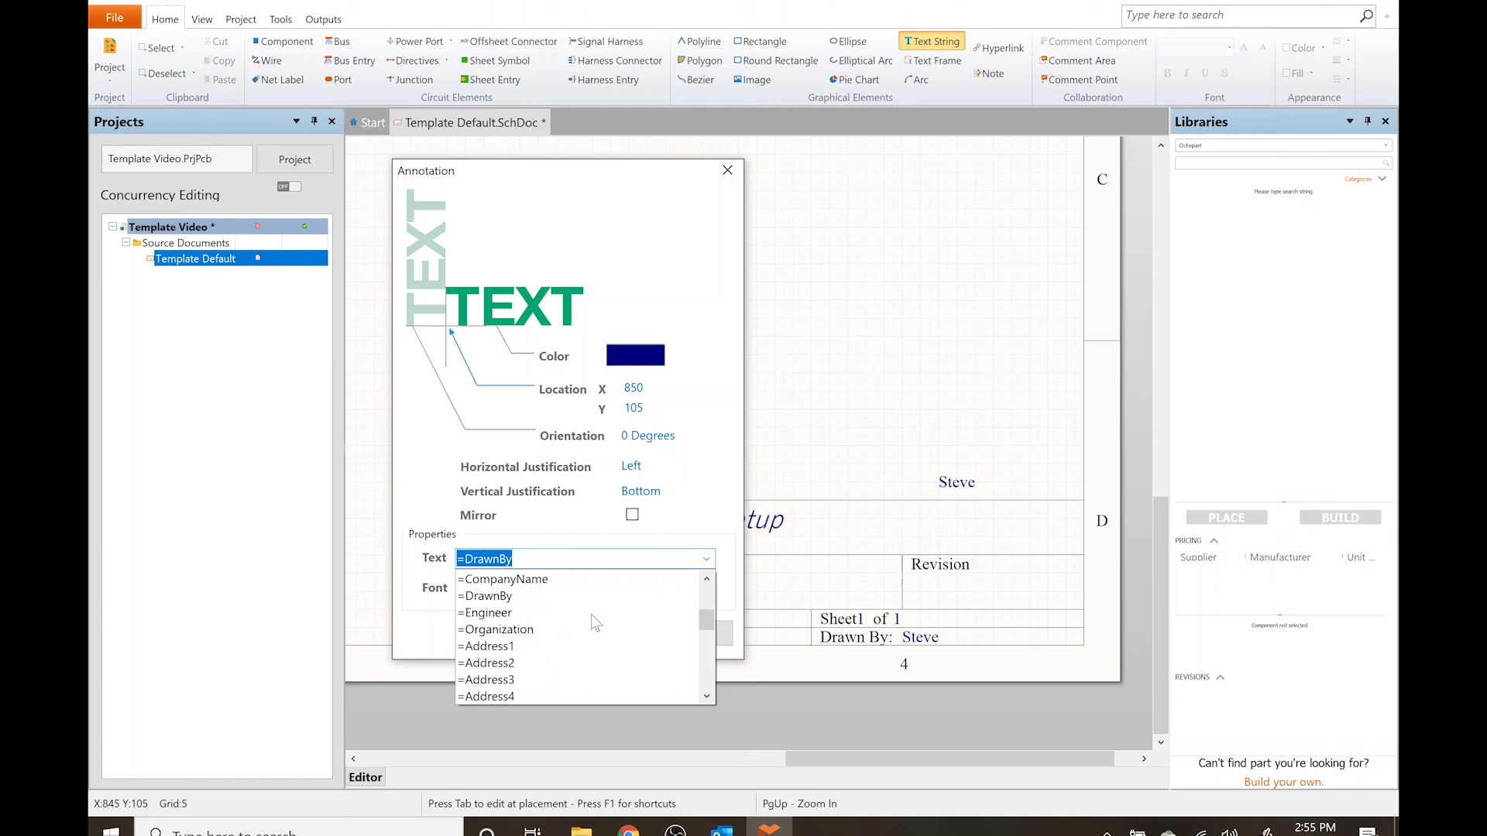
{"action": "scroll", "coordinate": [592, 615], "scroll_direction": "down", "scroll_amount": 2}
{"action": "left_click", "coordinate": [532, 647]}
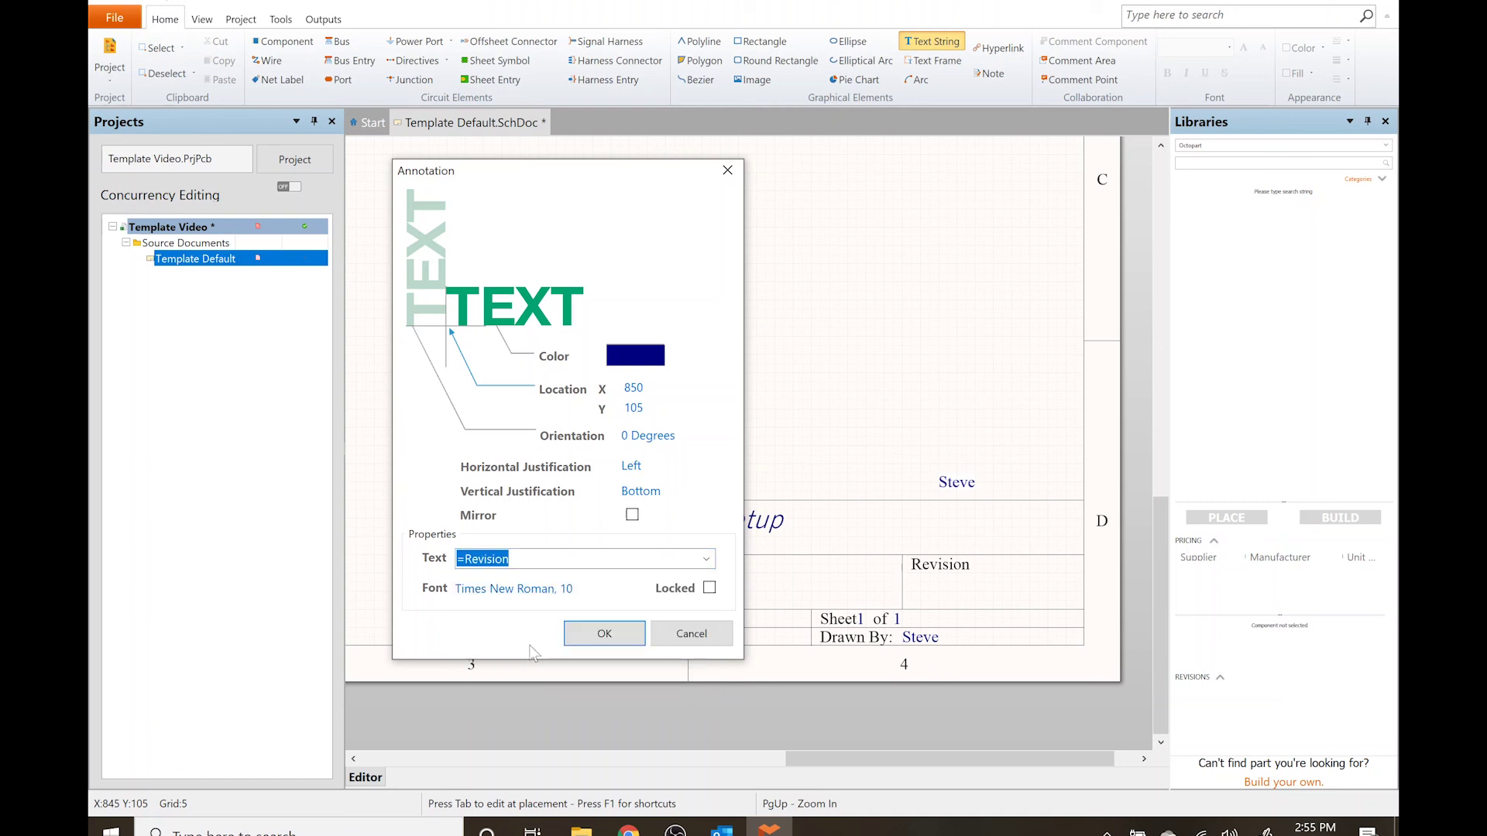
{"action": "left_click", "coordinate": [602, 642]}
{"action": "left_click", "coordinate": [948, 590]}
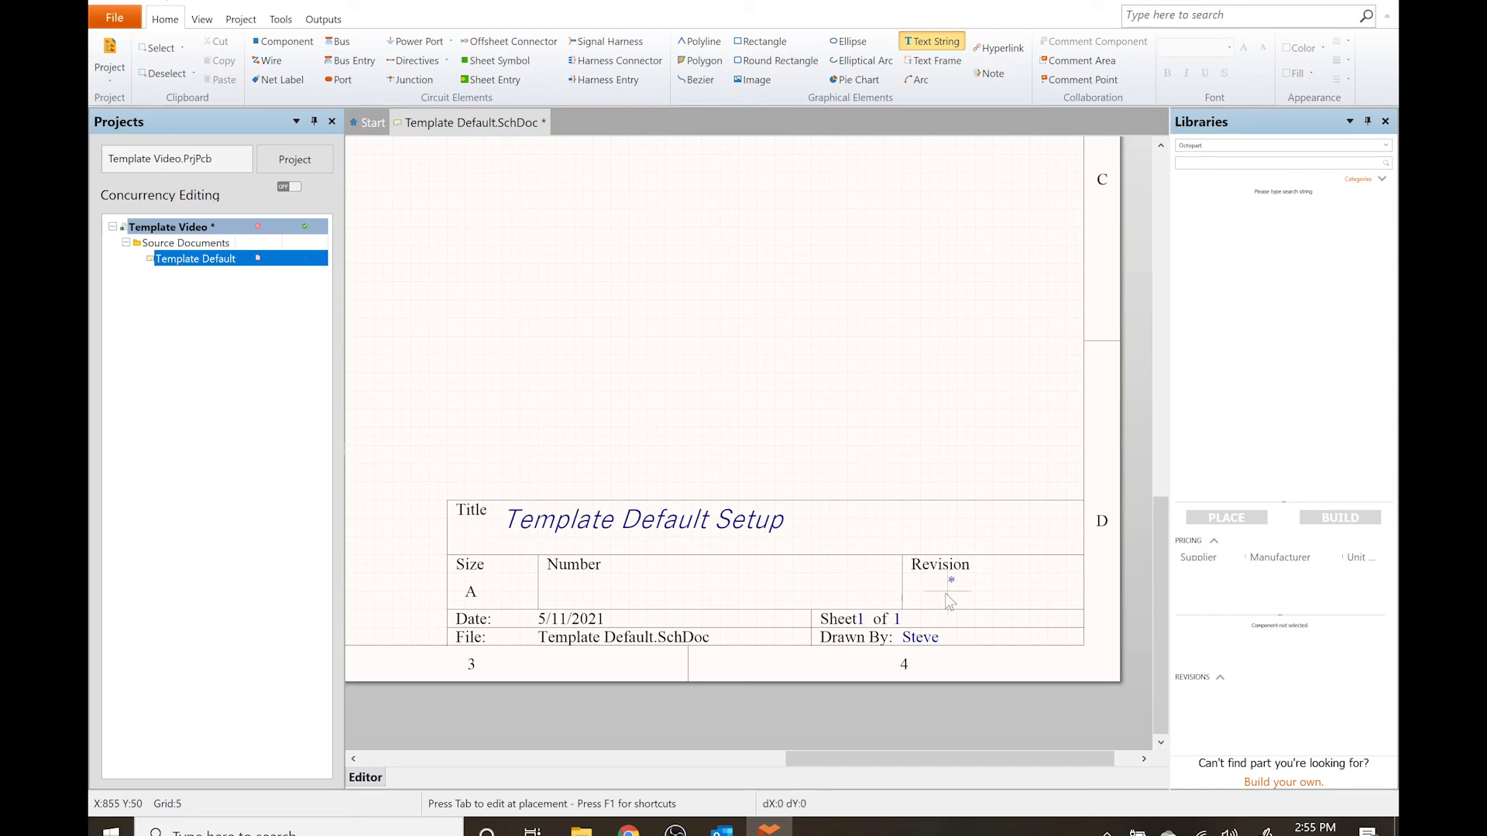
{"action": "key", "text": "Escape"}
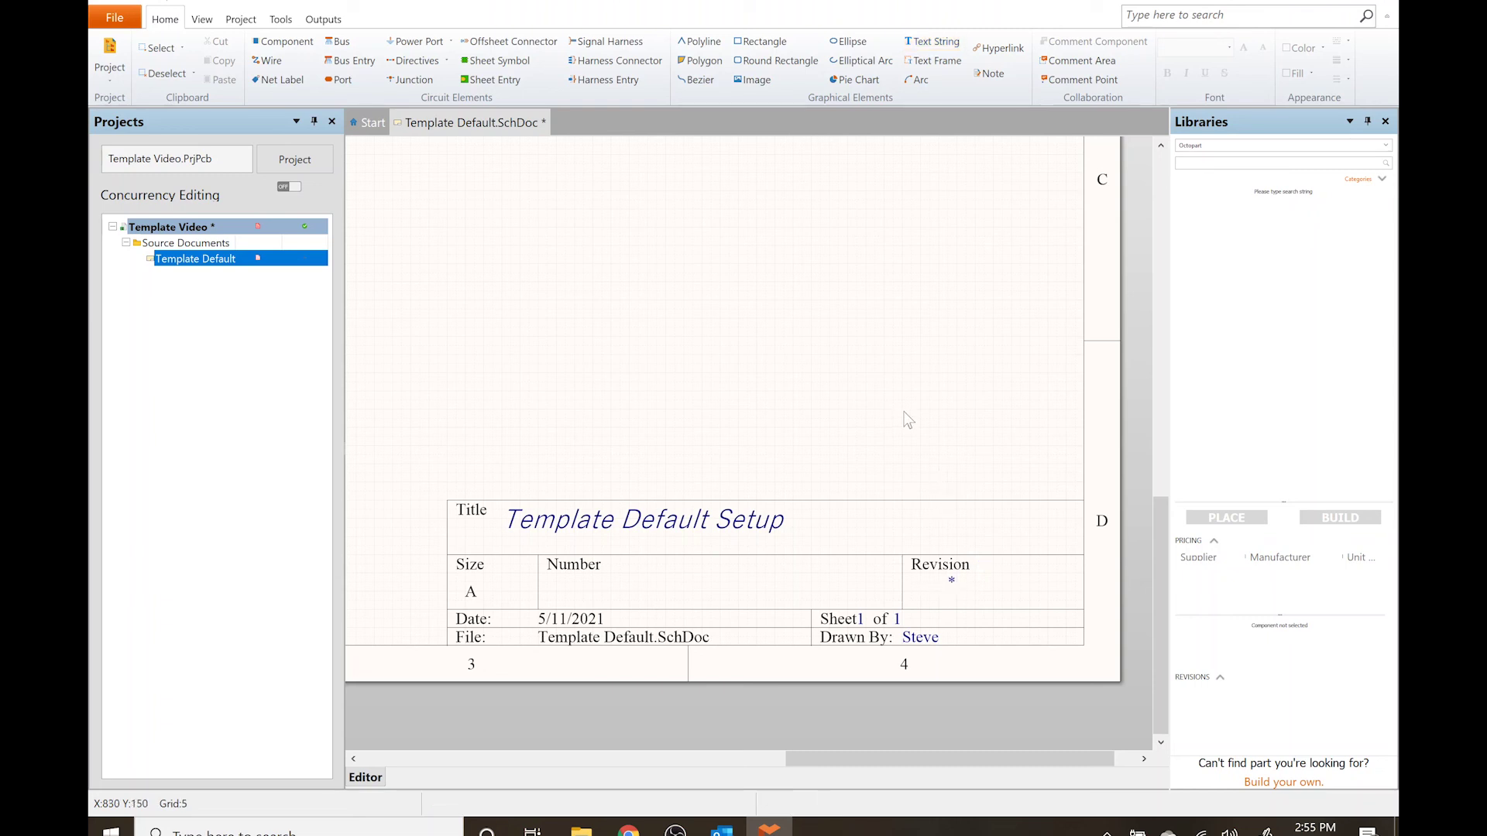
In the sheet's Document Options parameters, set the Revision value to 1 and apply it.
{"action": "double_click", "coordinate": [908, 418]}
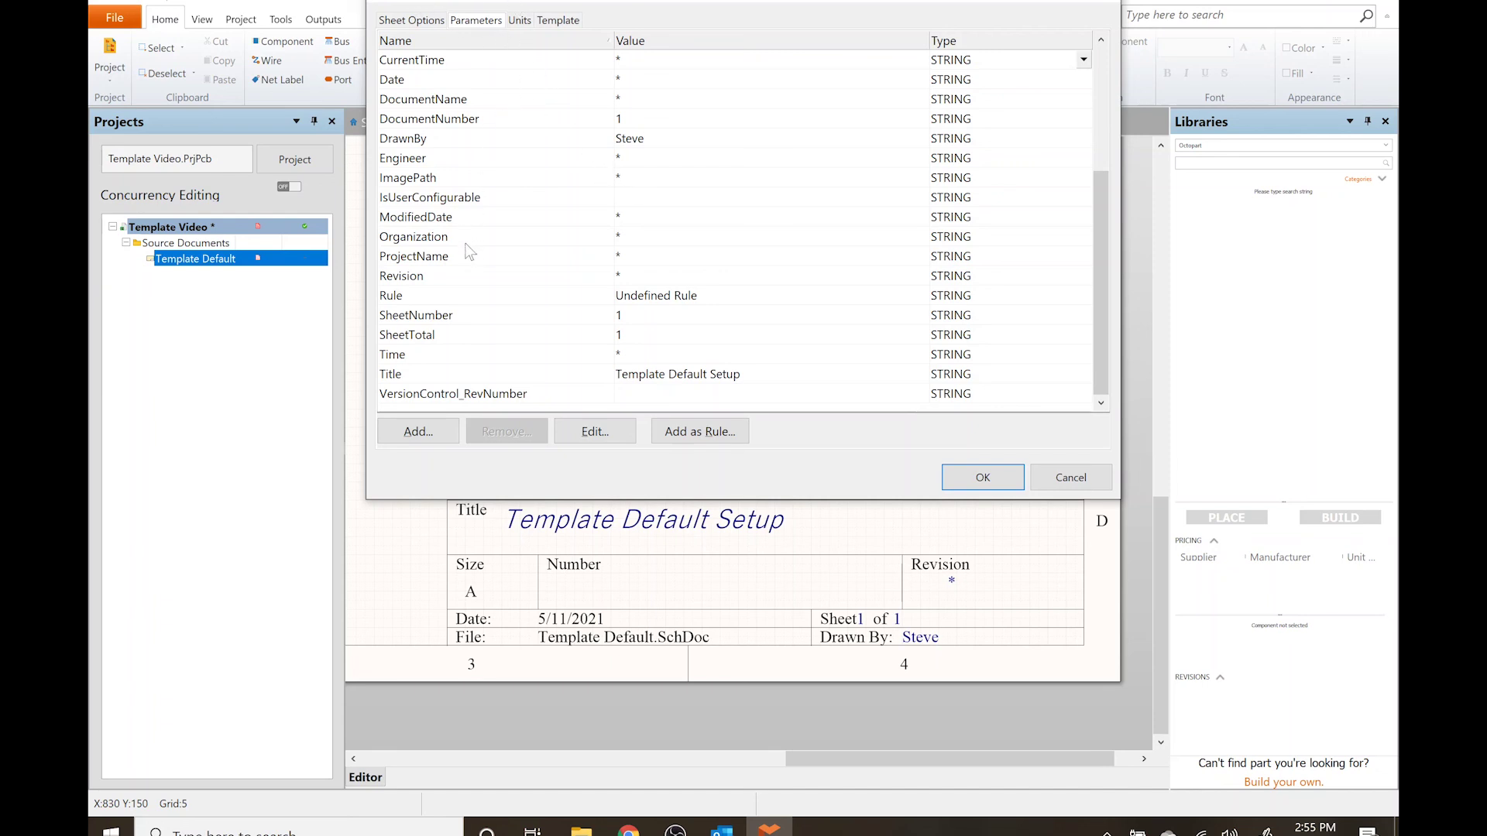
{"action": "left_click", "coordinate": [628, 280]}
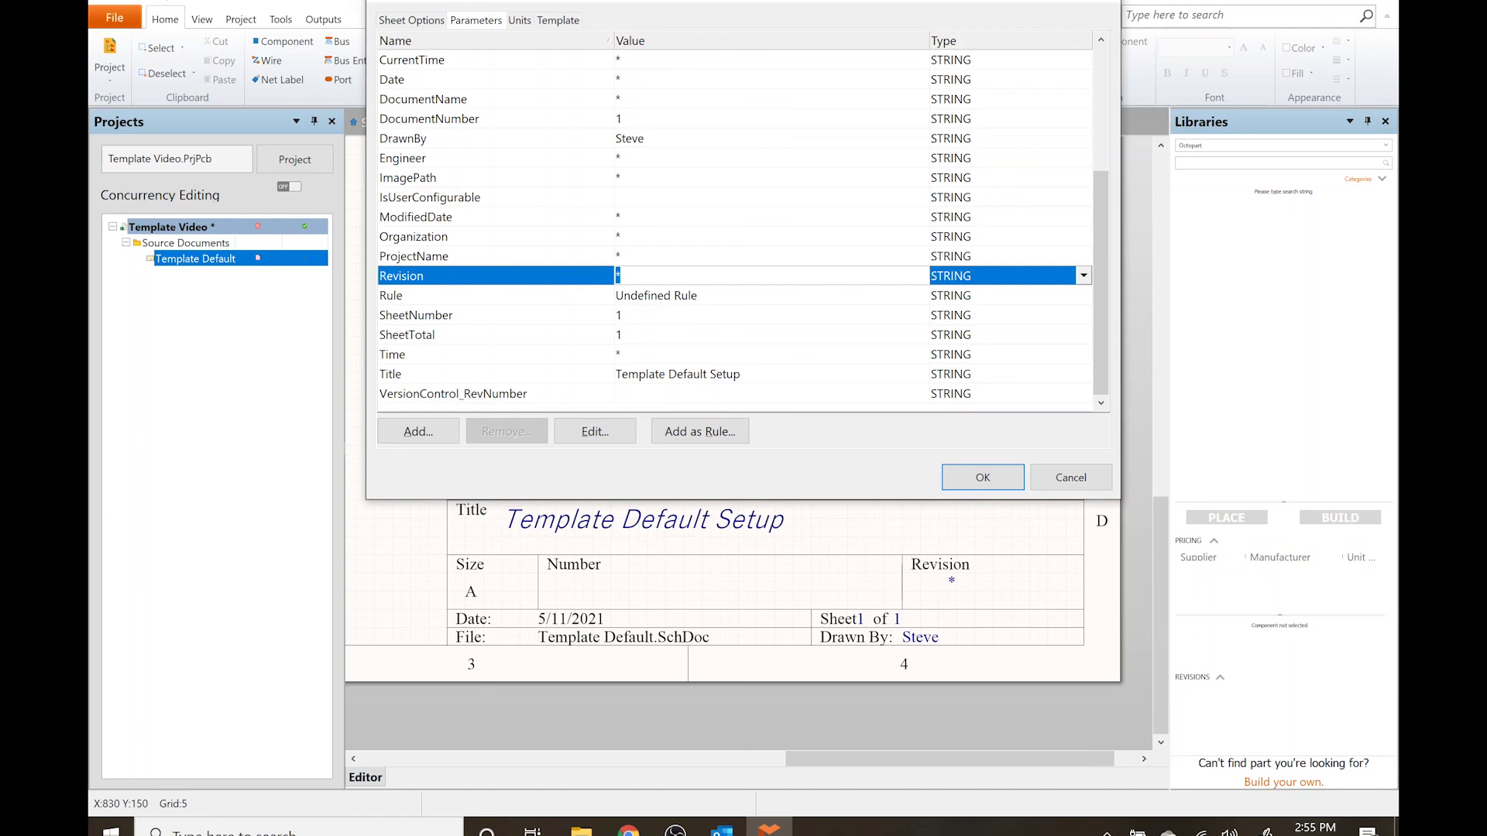
{"action": "type", "text": "1"}
{"action": "left_click", "coordinate": [968, 471]}
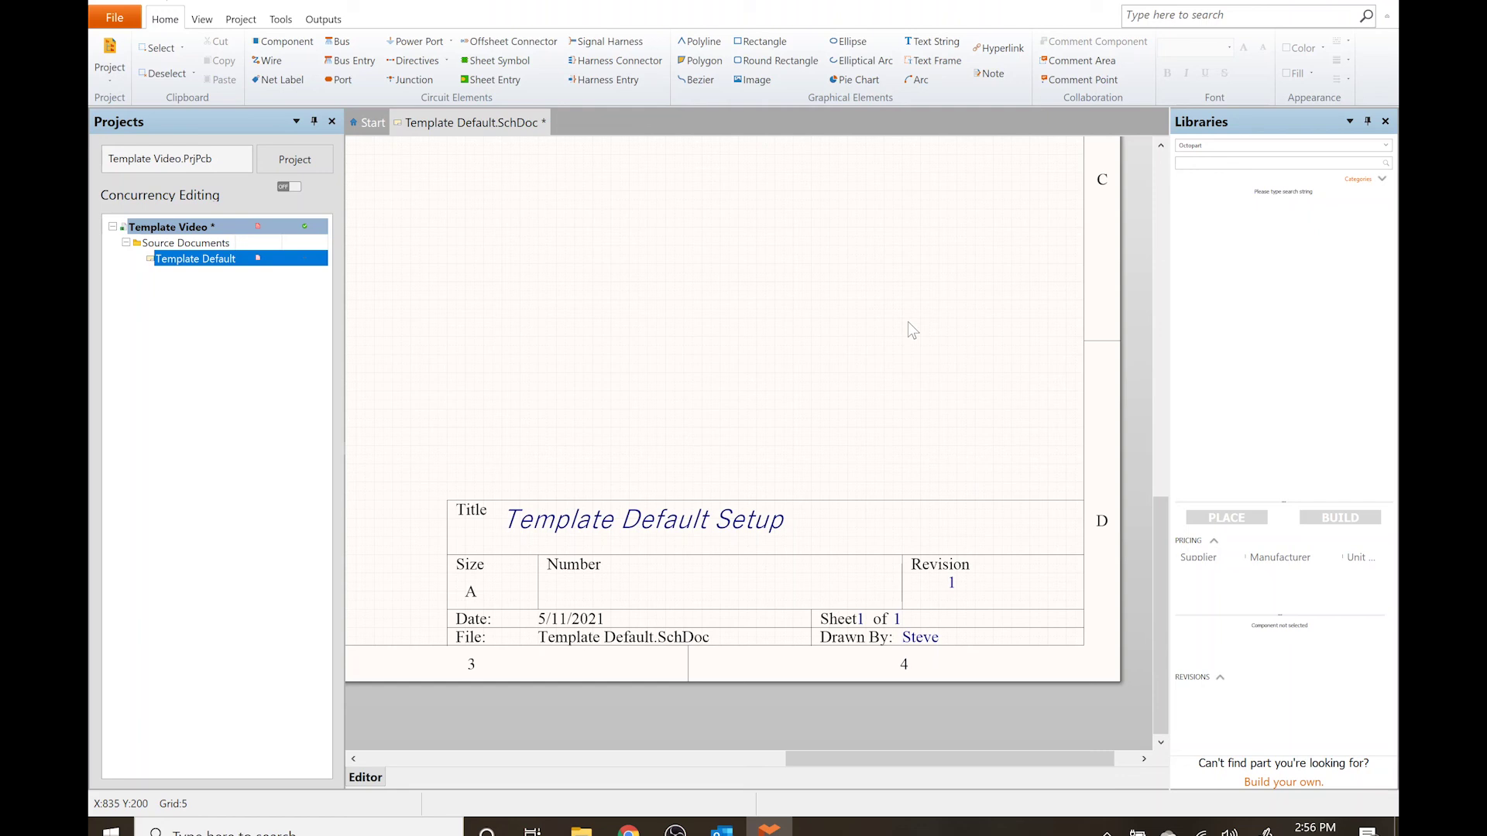
{"action": "scroll", "coordinate": [614, 455], "scroll_direction": "down", "scroll_amount": 3, "text": "ctrl"}
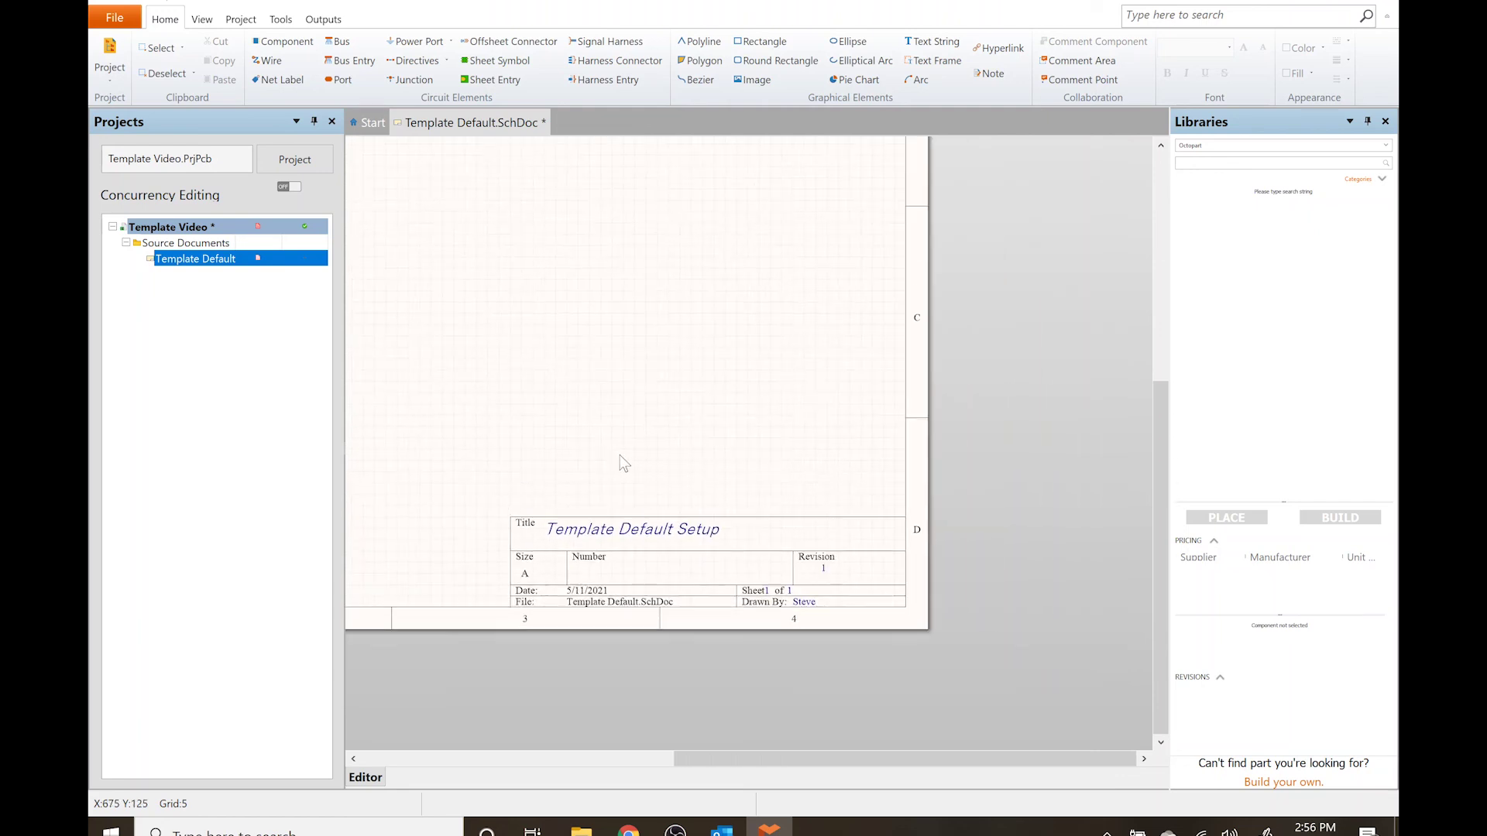
{"action": "scroll", "coordinate": [624, 463], "scroll_direction": "left", "scroll_amount": 3}
{"action": "scroll", "coordinate": [624, 463], "scroll_direction": "up", "scroll_amount": 1}
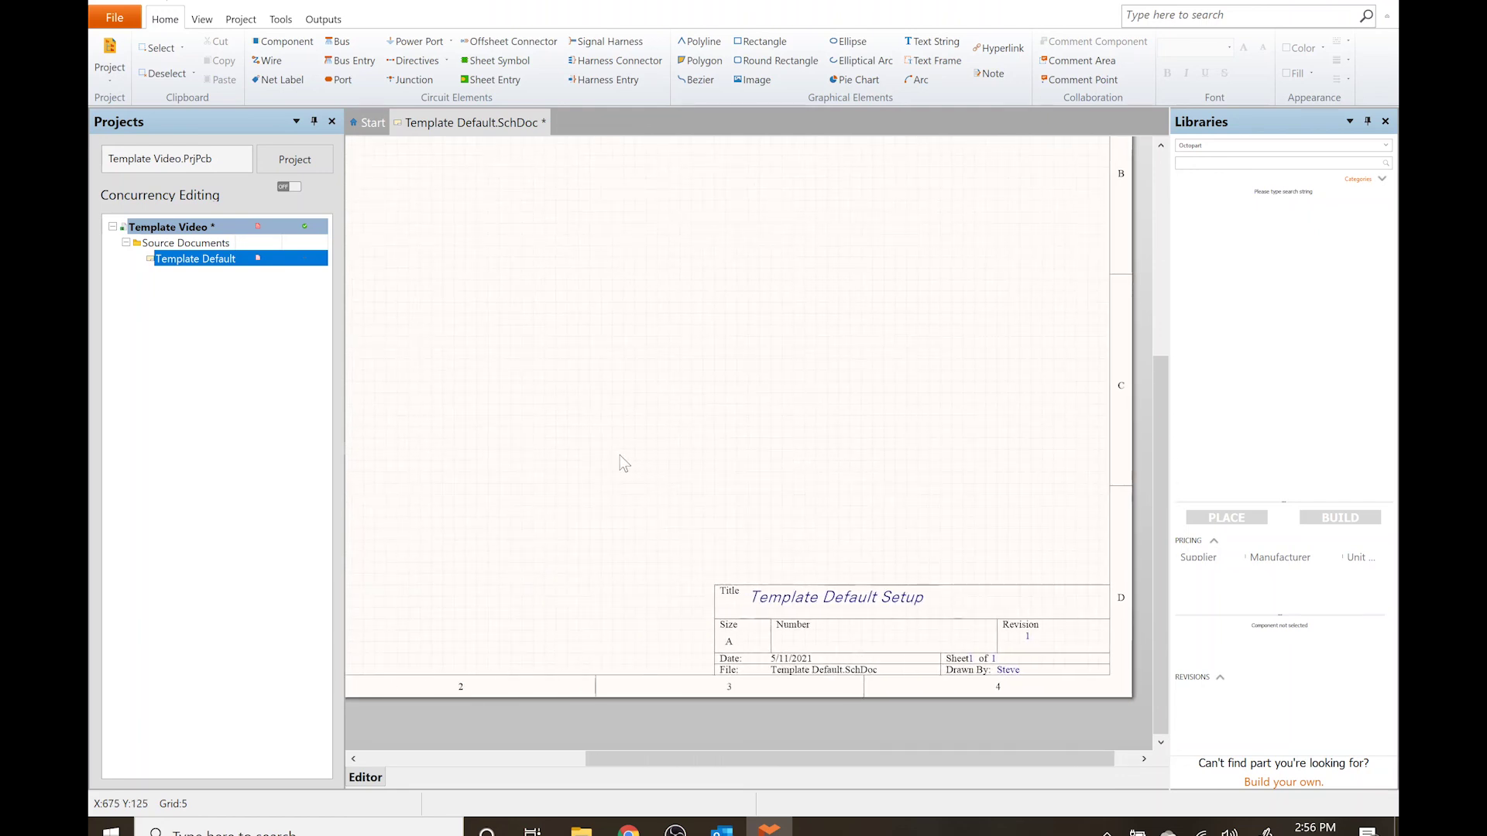
{"action": "scroll", "coordinate": [624, 463], "scroll_direction": "down", "scroll_amount": 1, "text": "ctrl"}
{"action": "scroll", "coordinate": [624, 463], "scroll_direction": "up", "scroll_amount": 2}
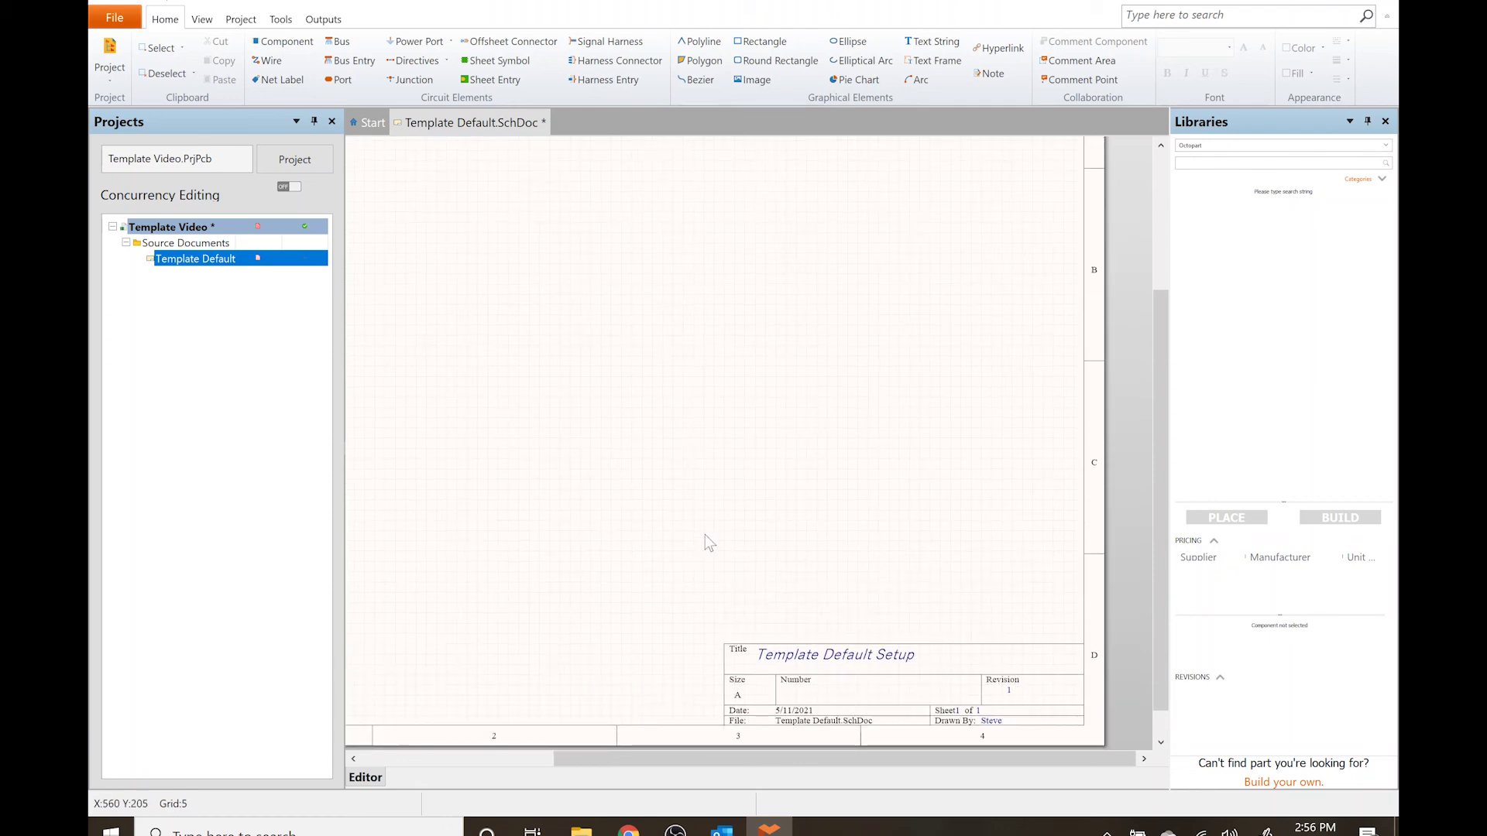
{"action": "scroll", "coordinate": [705, 534], "scroll_direction": "left", "scroll_amount": 2, "text": "shift"}
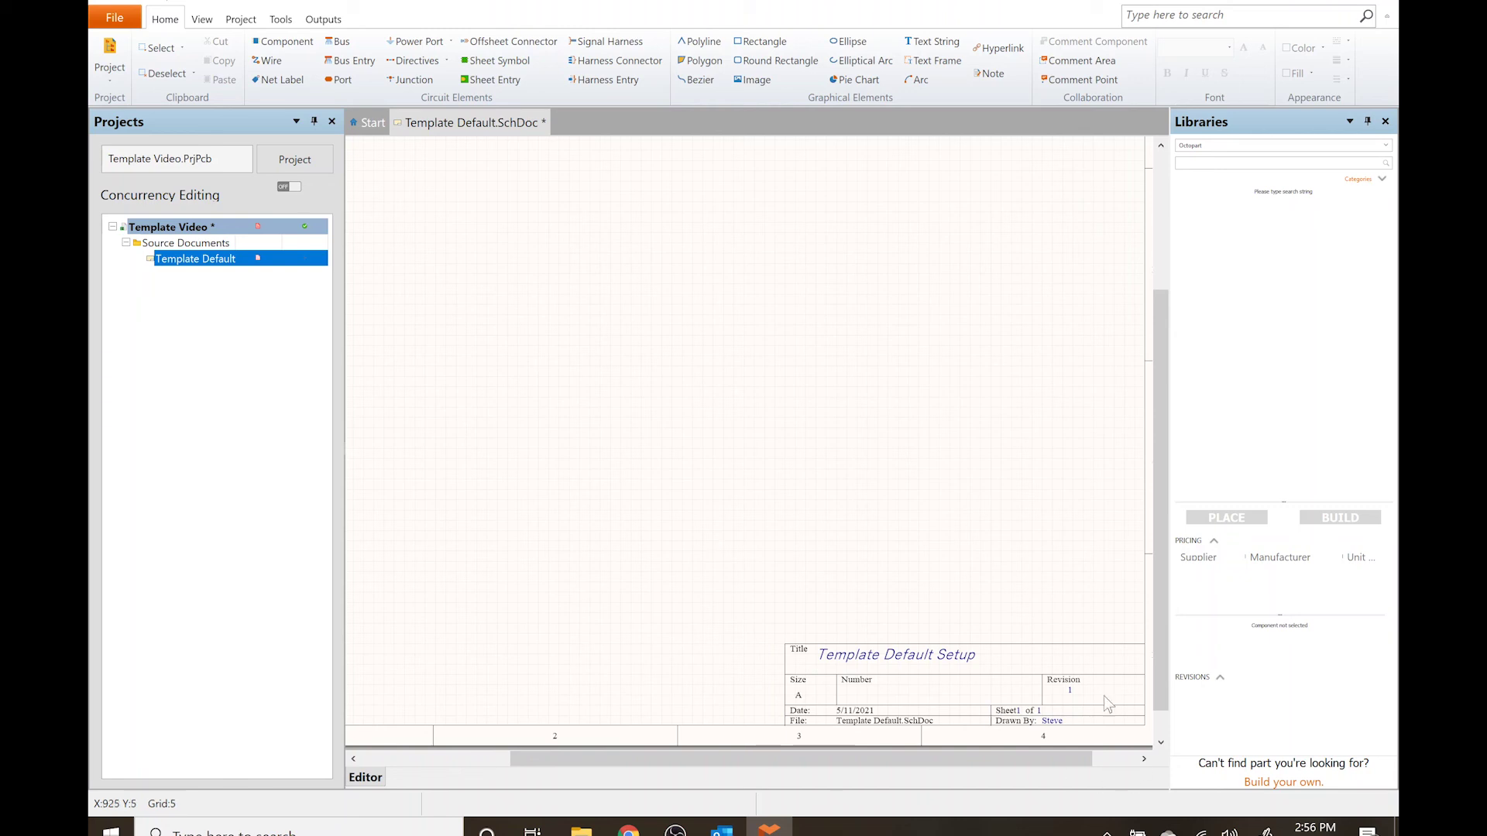